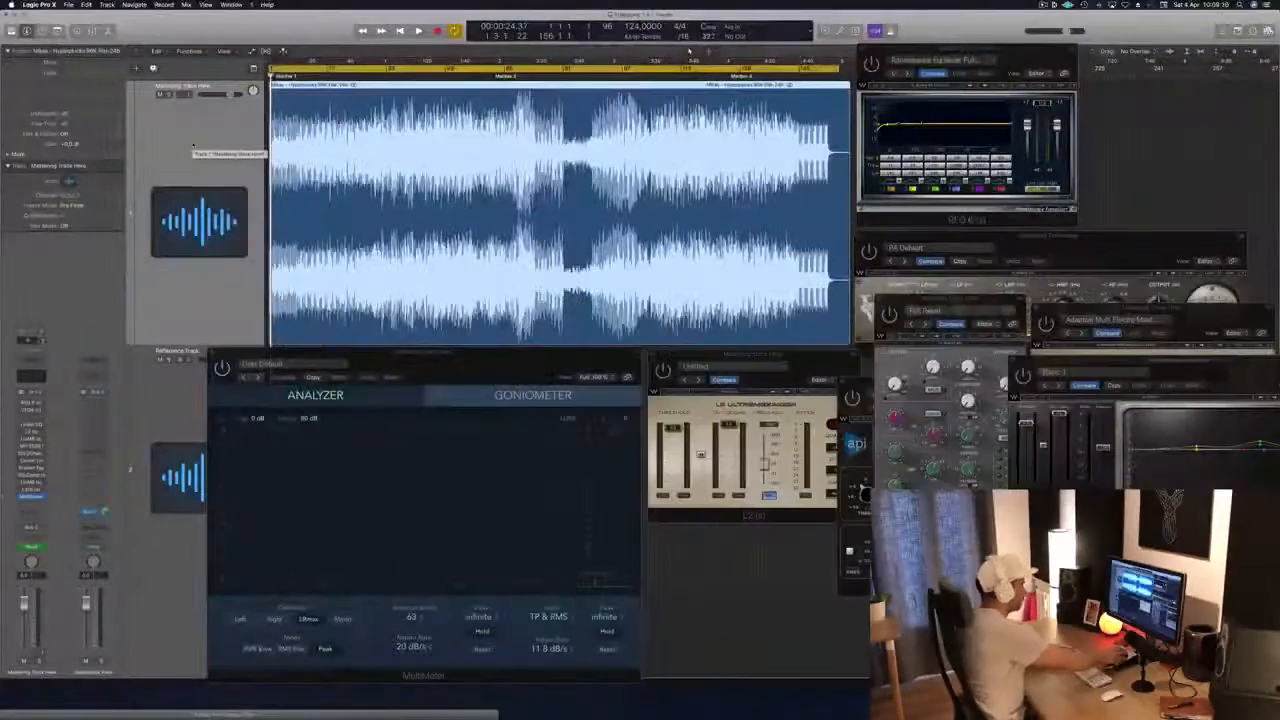
Step: Play the mastering track, audition its sections from the opening through the stretch before Marker 3, and stop playback
key("space")
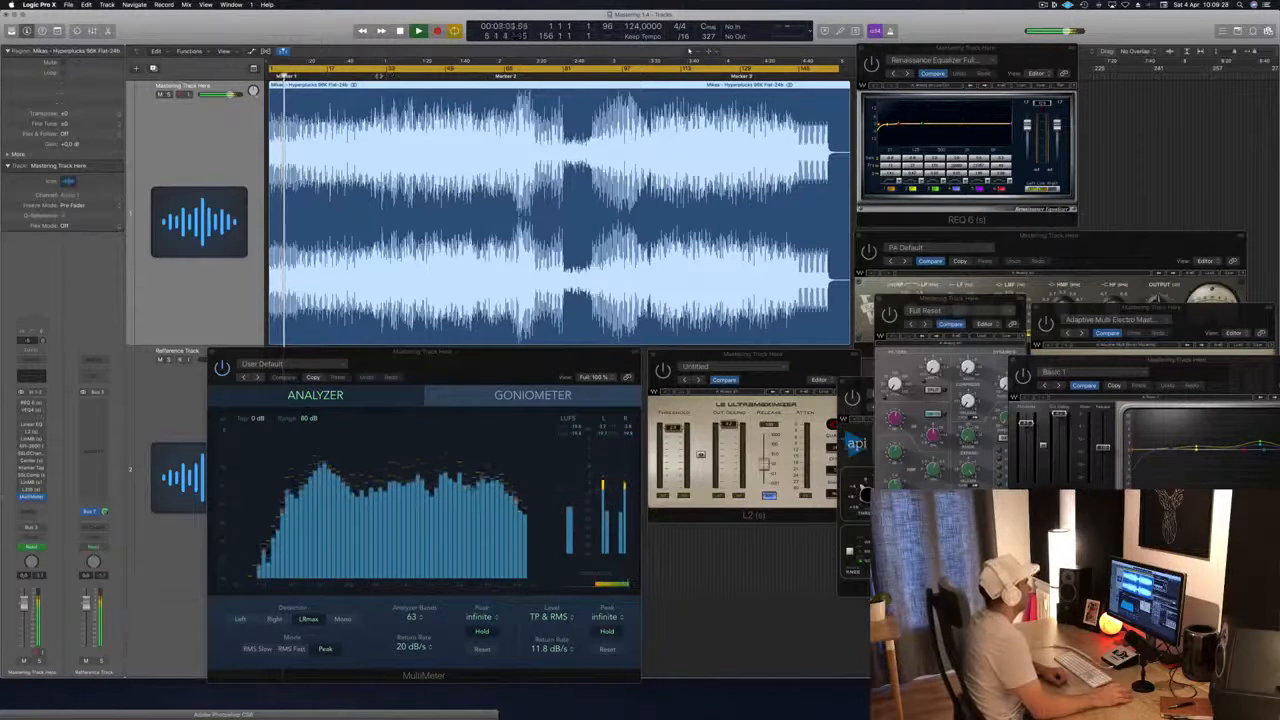
left_click(379, 75)
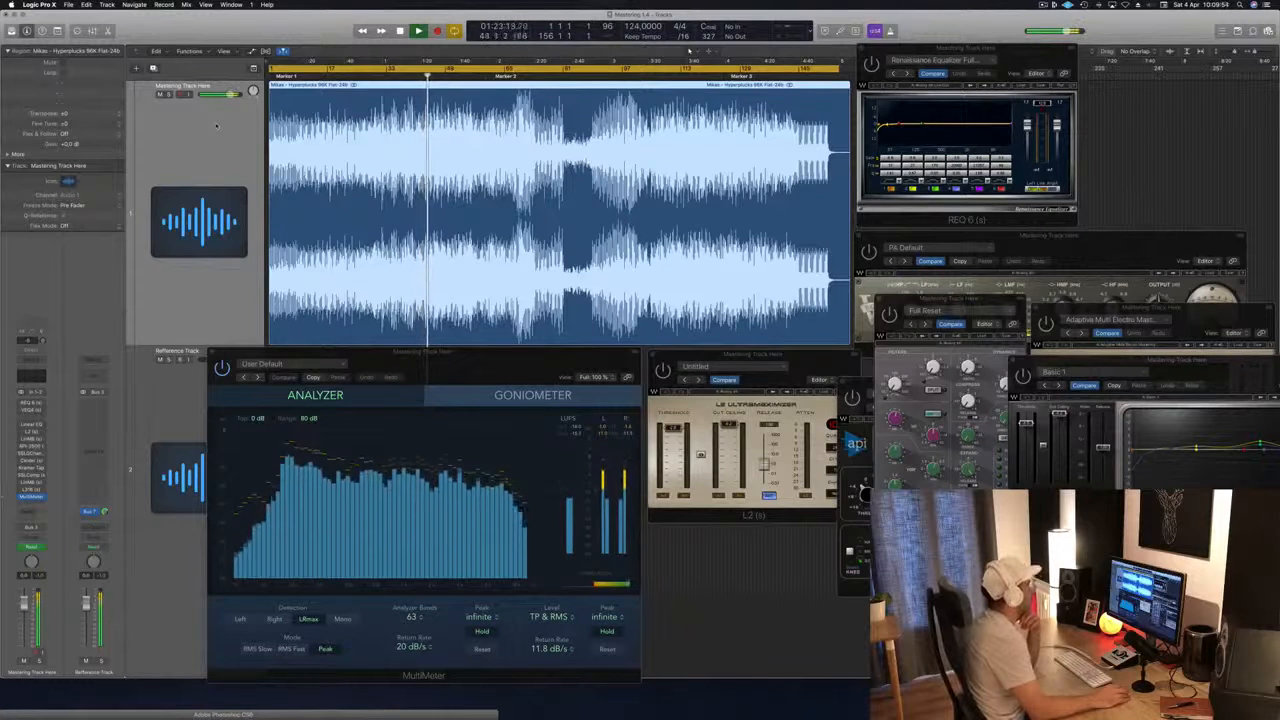
left_click(507, 76)
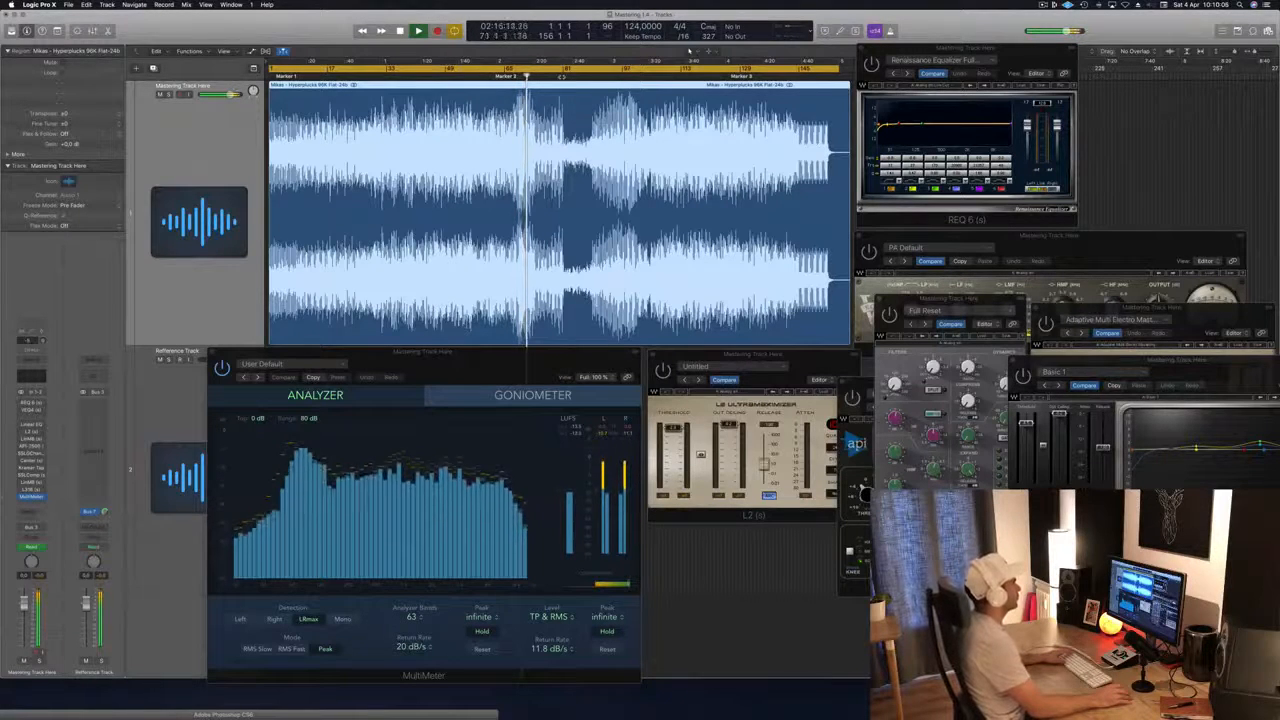
left_click(593, 76)
left_click(622, 76)
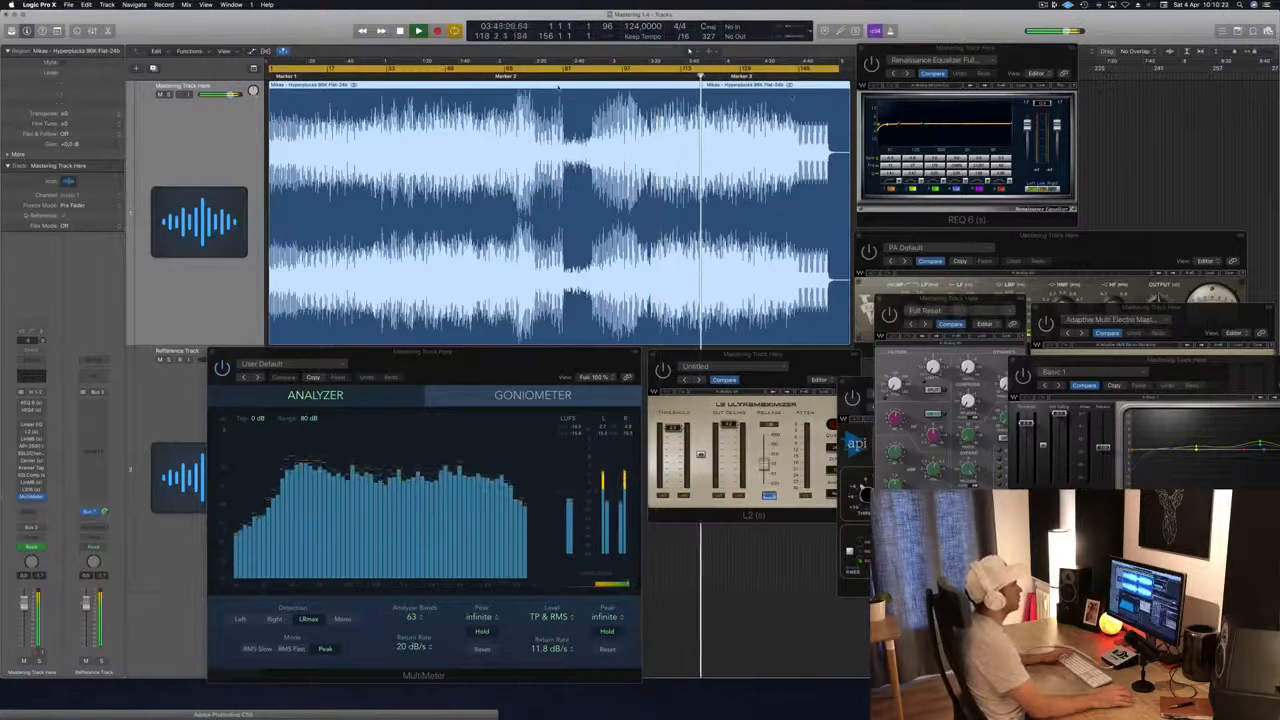
key("space")
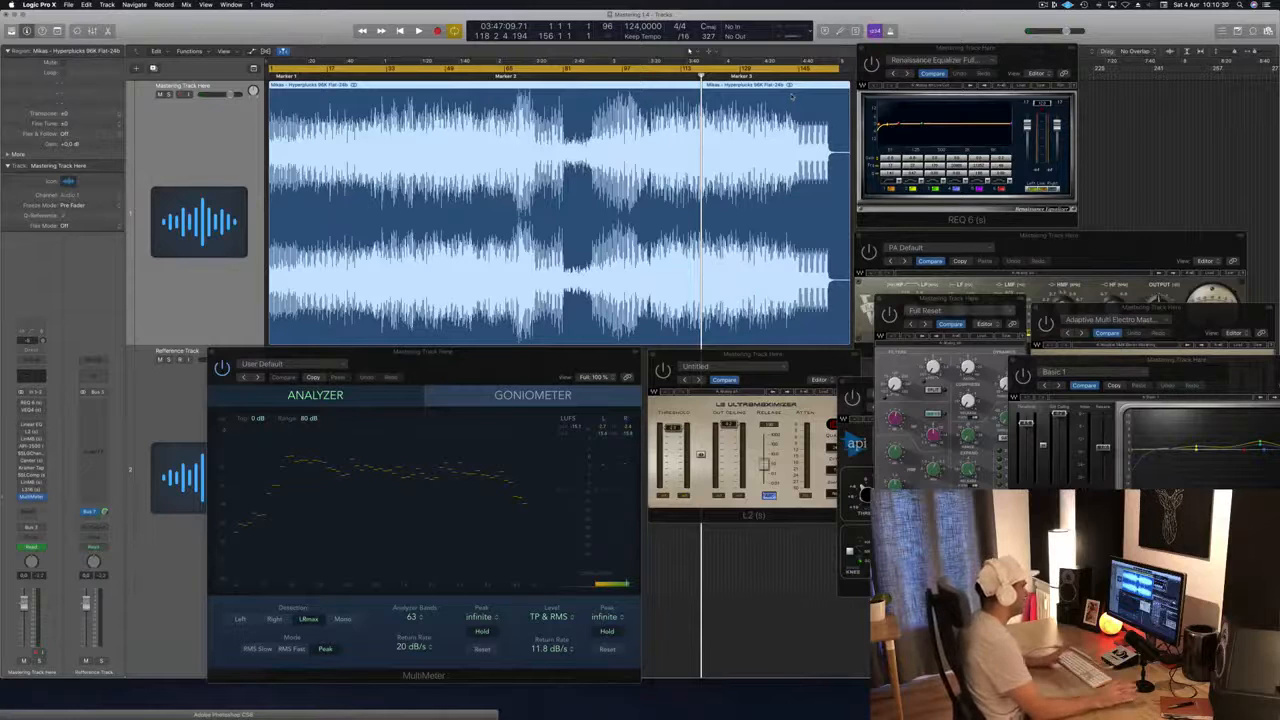
Step: Activate the REQ 6 equalizer on the mastering track and play the track through it
left_click(1025, 52)
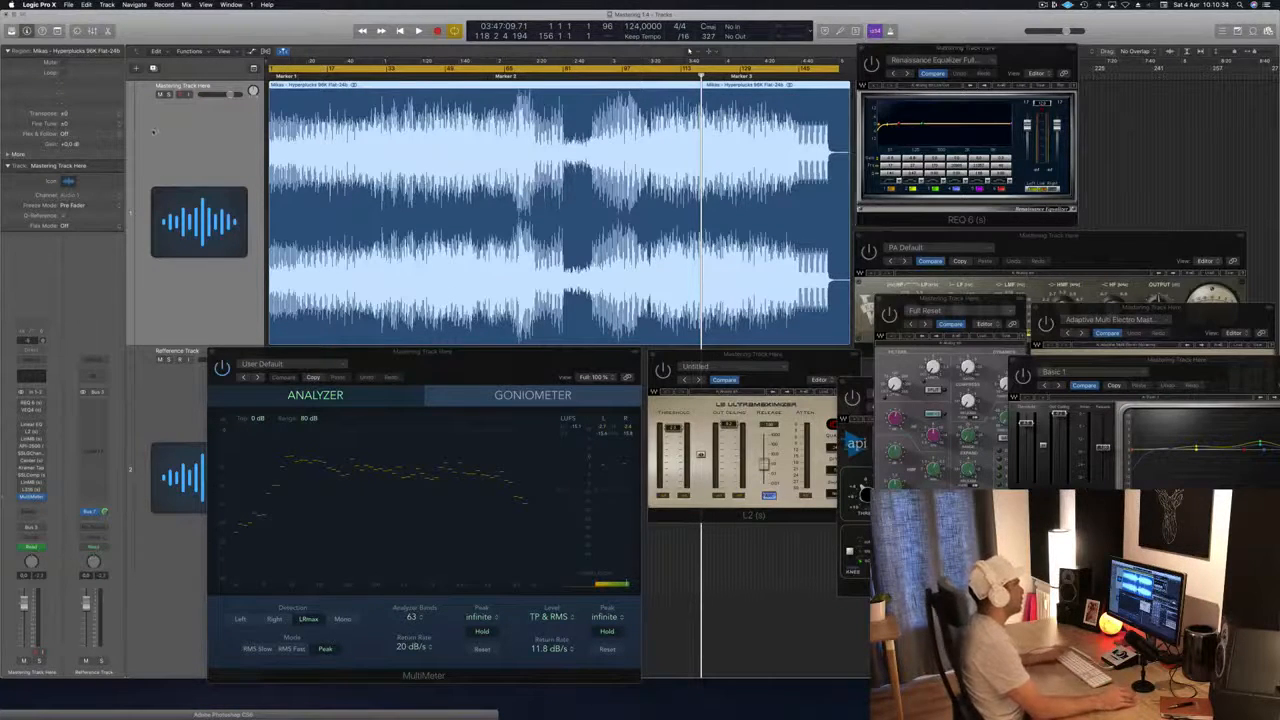
left_click(1036, 52)
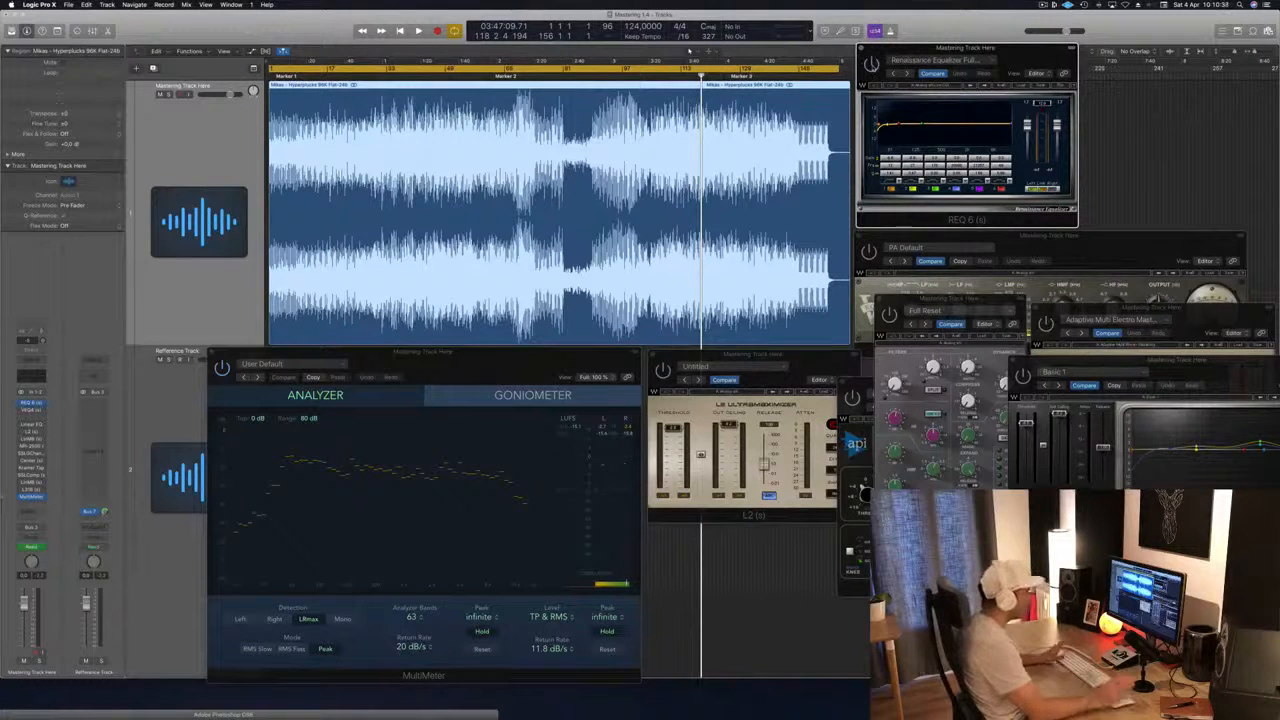
key("space")
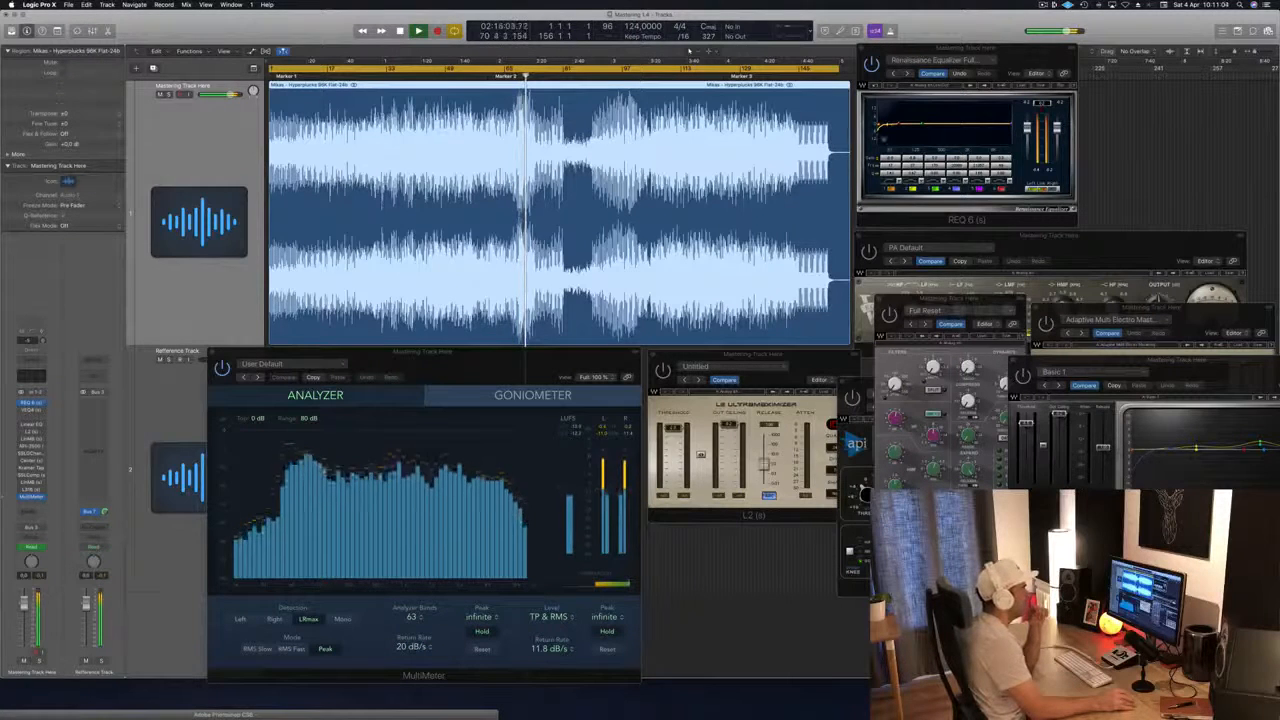
Step: Reposition the REQ 6 window so it sits just above the VEQ4 window
left_click_drag(985, 50, 1036, 67)
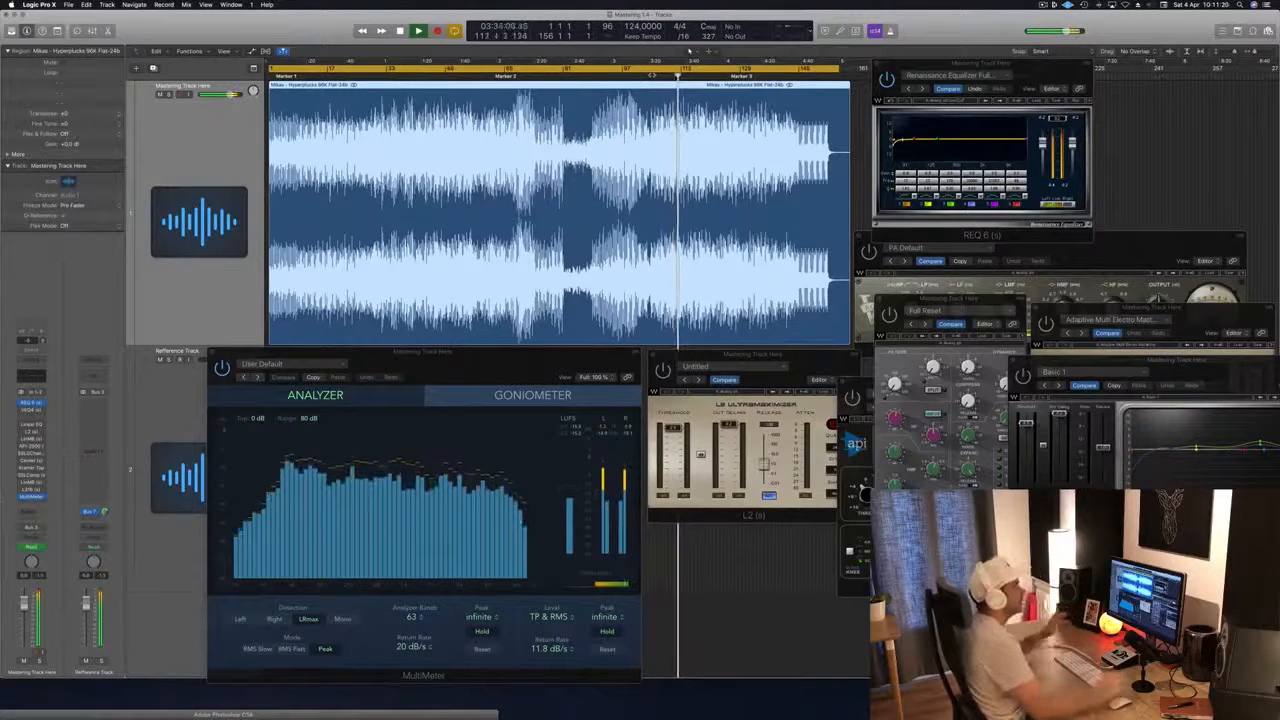
left_click(1027, 80)
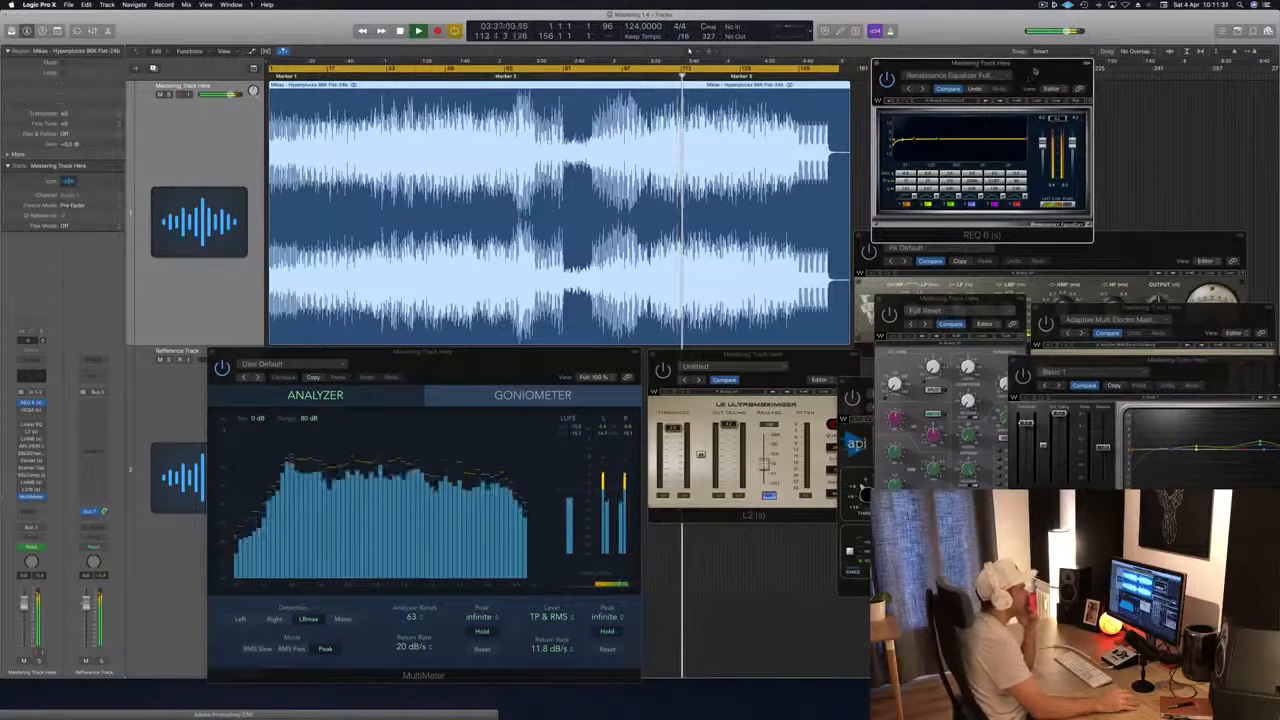
left_click_drag(1033, 72, 1024, 58)
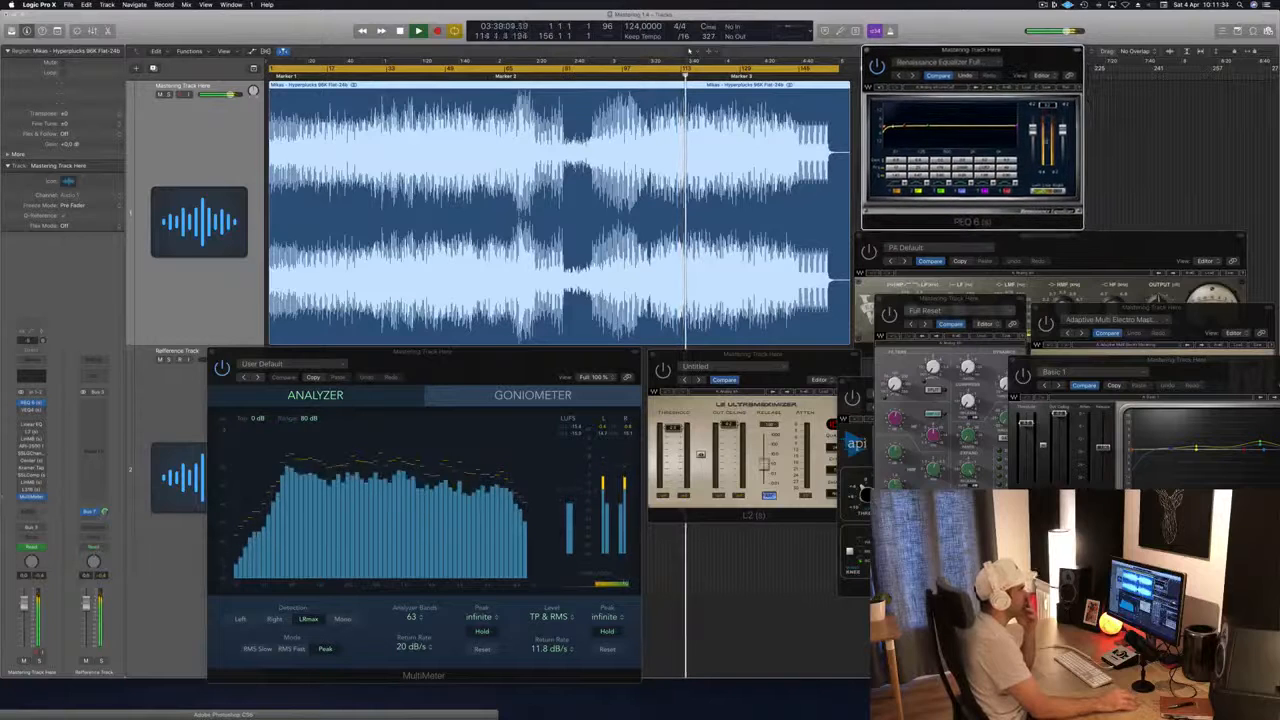
Step: Close and reopen the VEQ4, activate it below the REQ 6, and toggle the option beneath its meter
left_click_drag(1126, 234, 1108, 238)
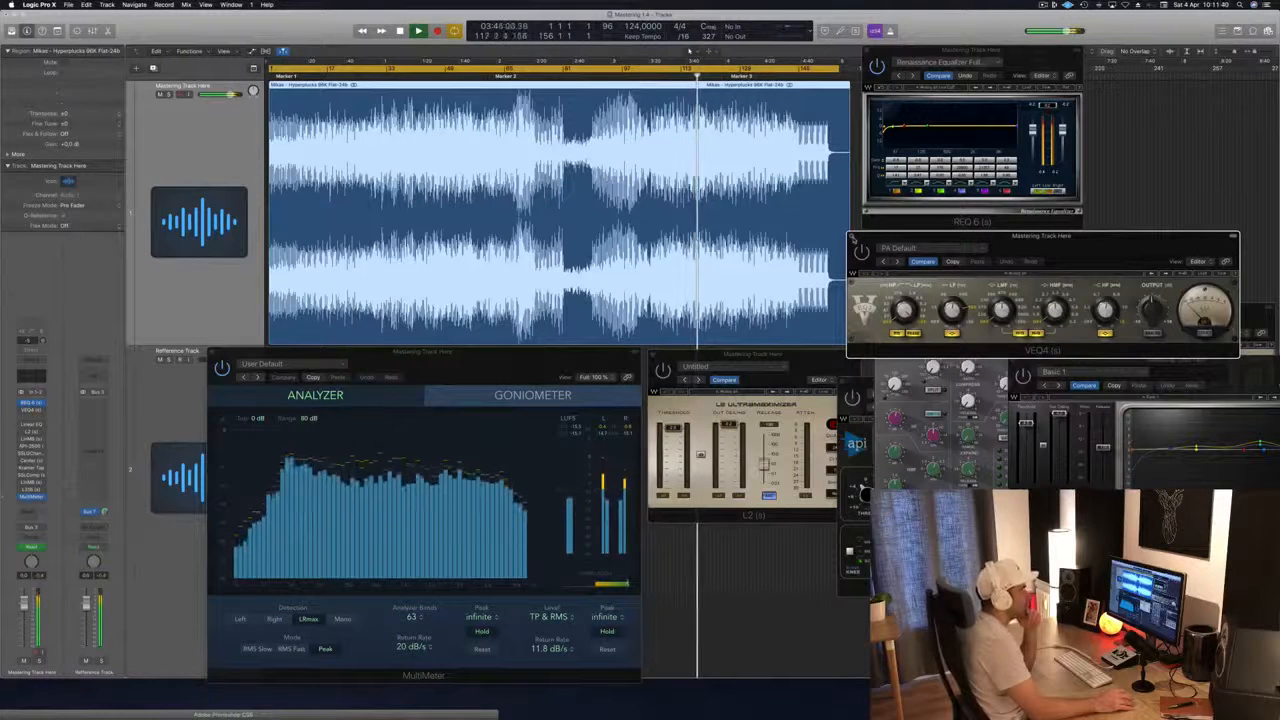
left_click(852, 237)
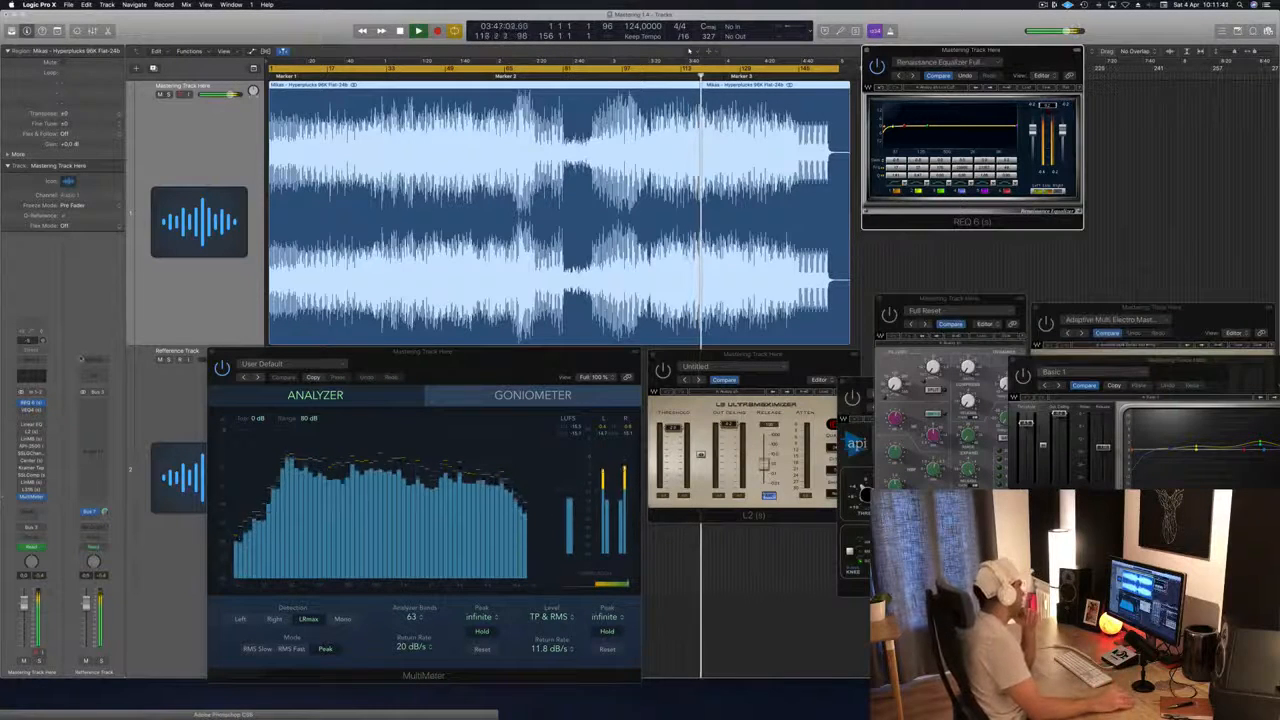
left_click(33, 411)
mouse_move(1116, 236)
left_mouse_down()
mouse_move(1087, 228)
mouse_move(1116, 248)
left_mouse_up()
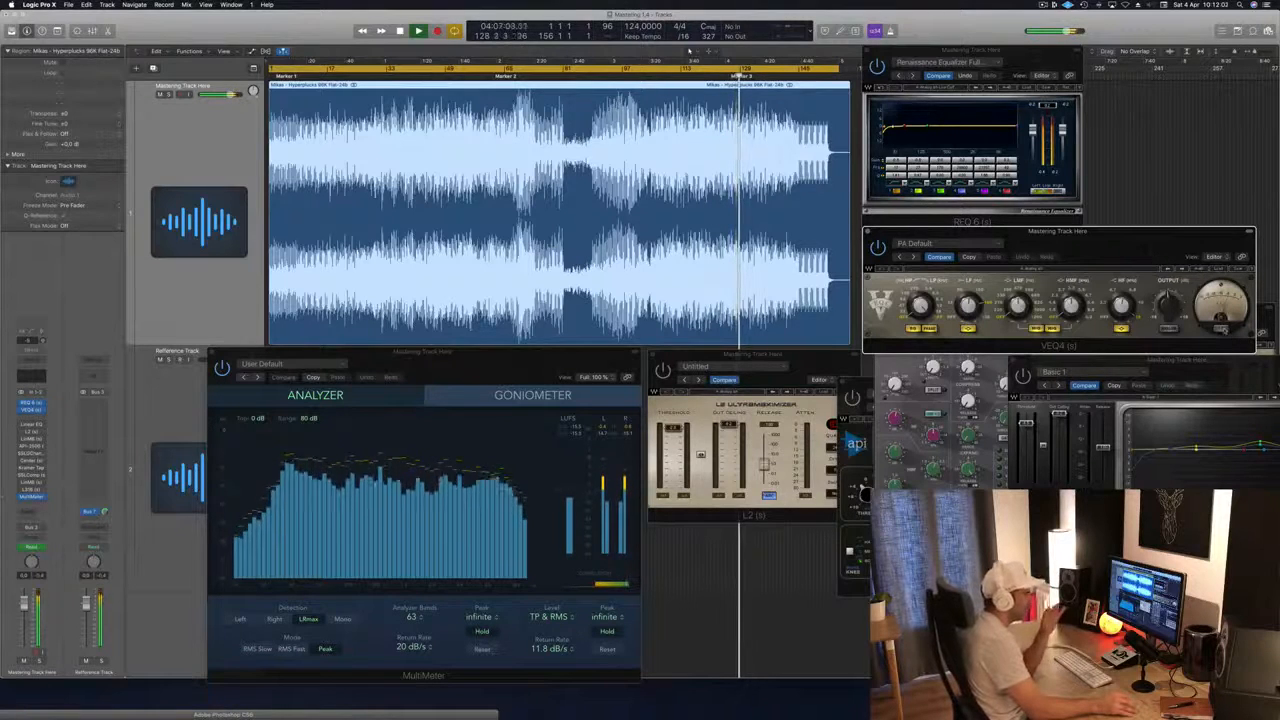
left_click(1222, 329)
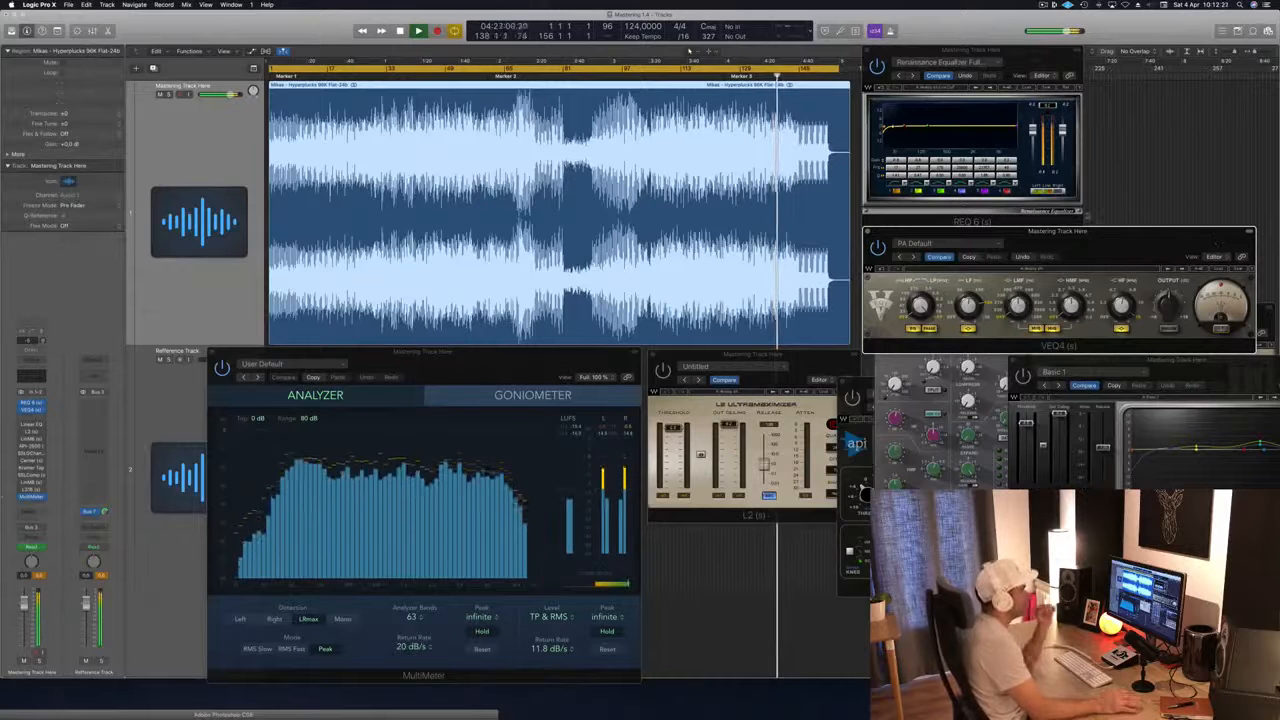
Step: Restart playback from the song's beginning and activate the Linear Phase EQ in an enlarged window over the waveform
key("space")
key("space")
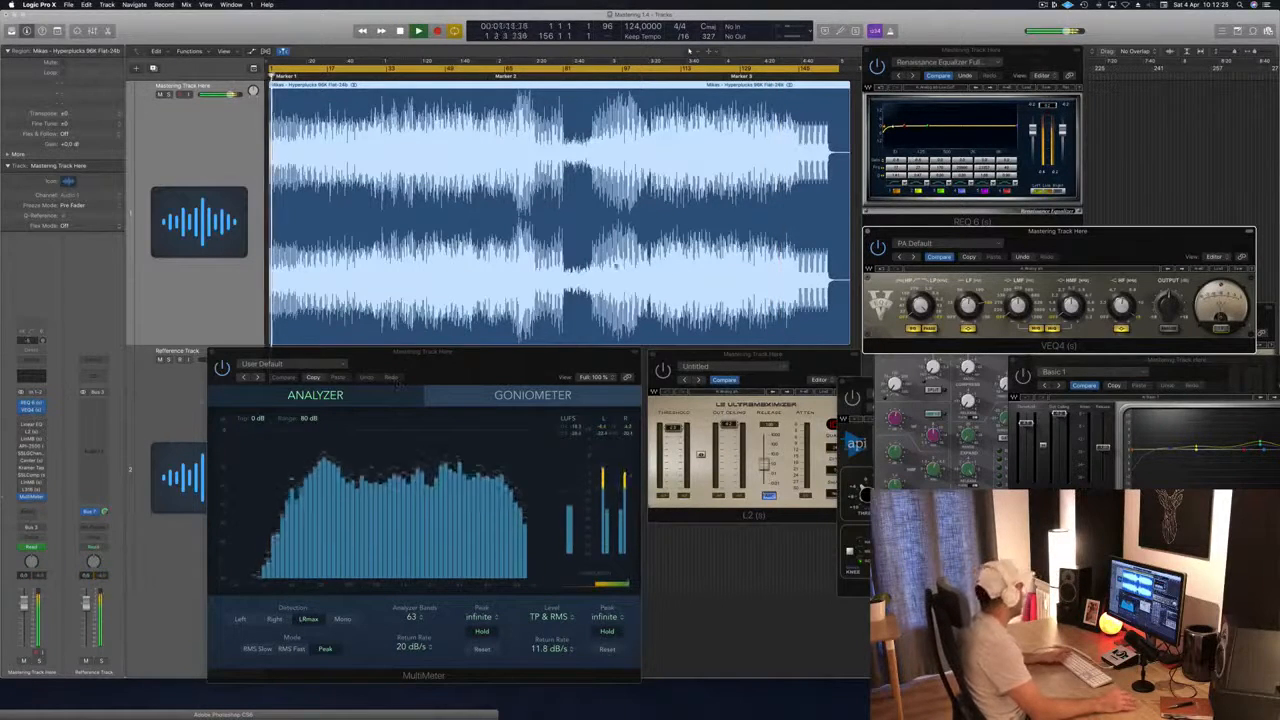
left_click(31, 425)
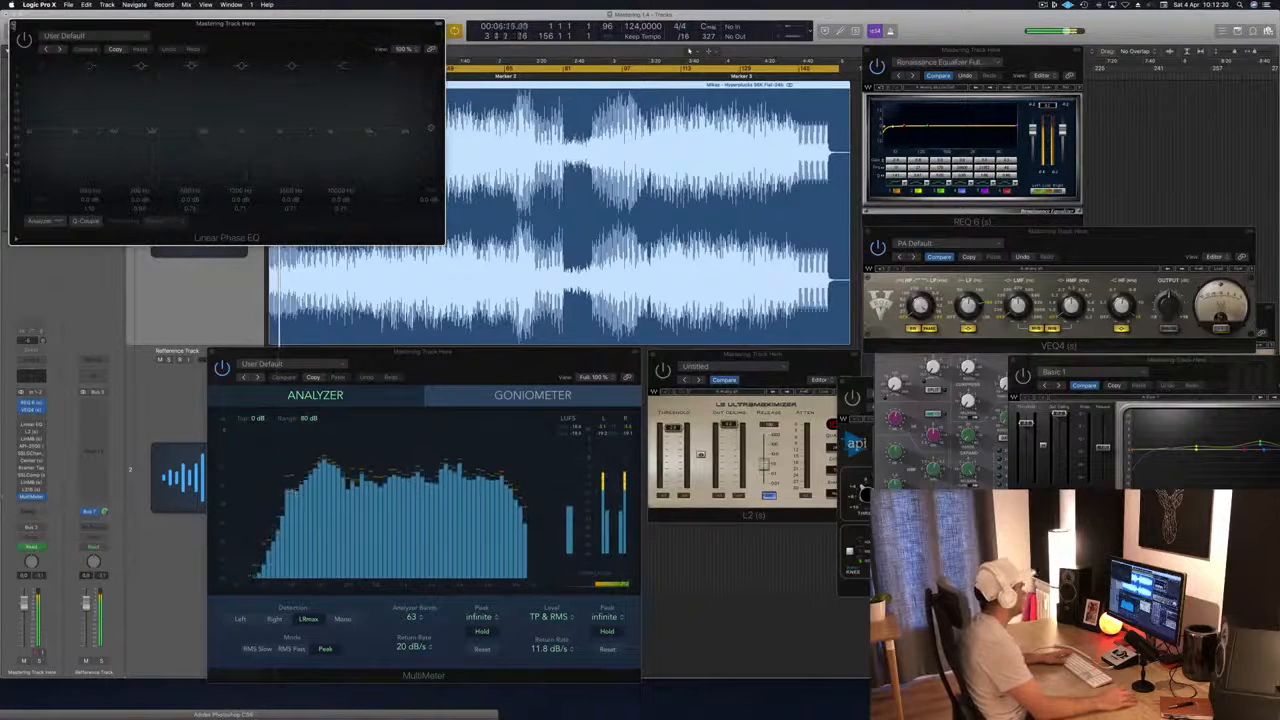
left_click(13, 24)
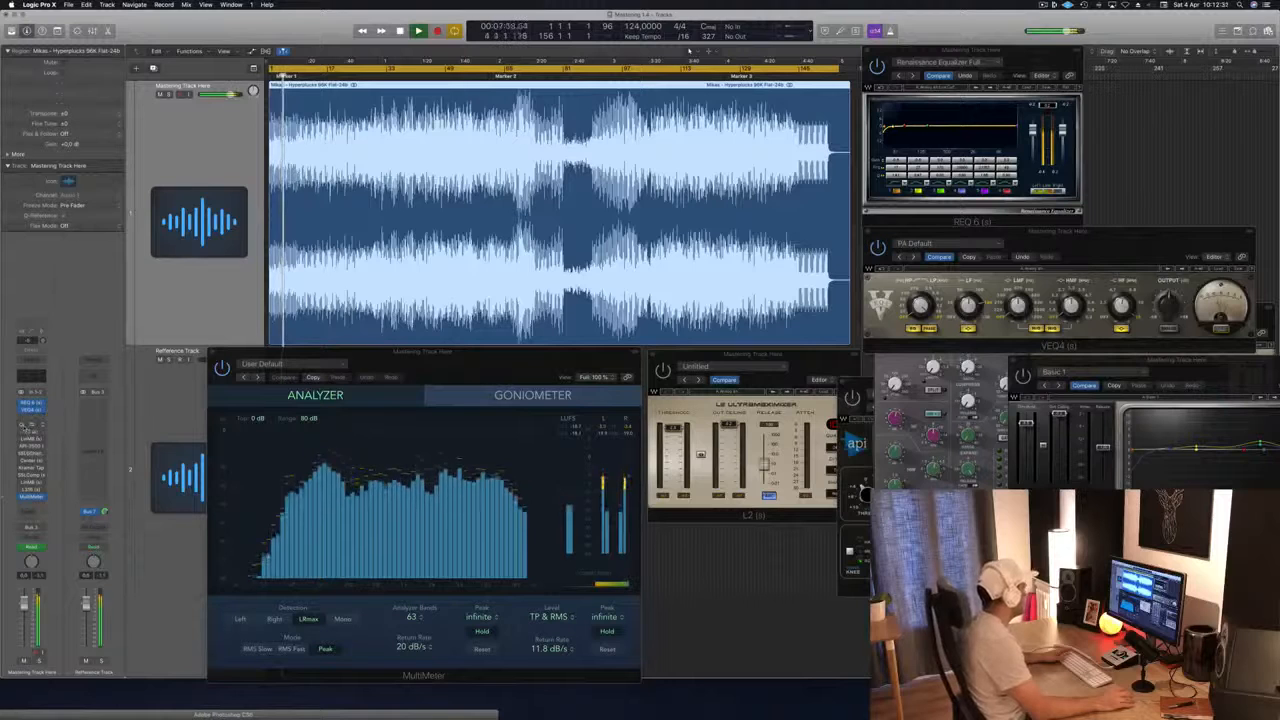
left_click(31, 425)
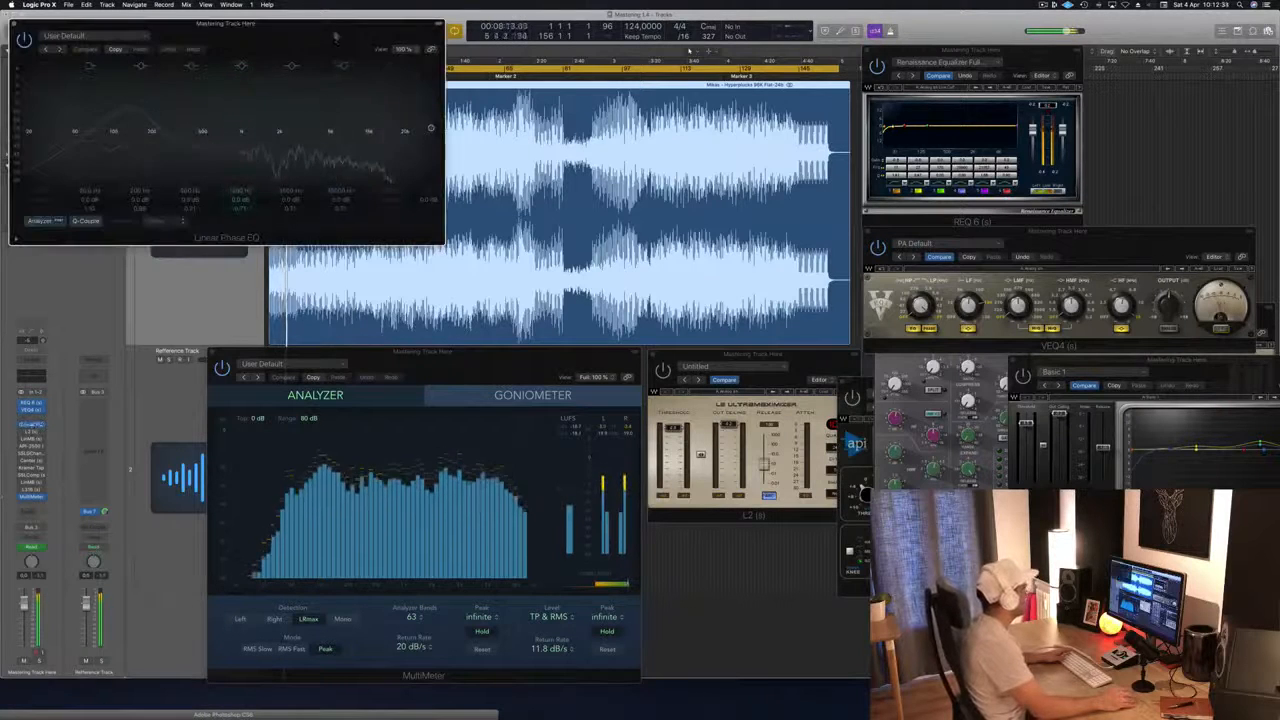
left_click_drag(336, 38, 681, 60)
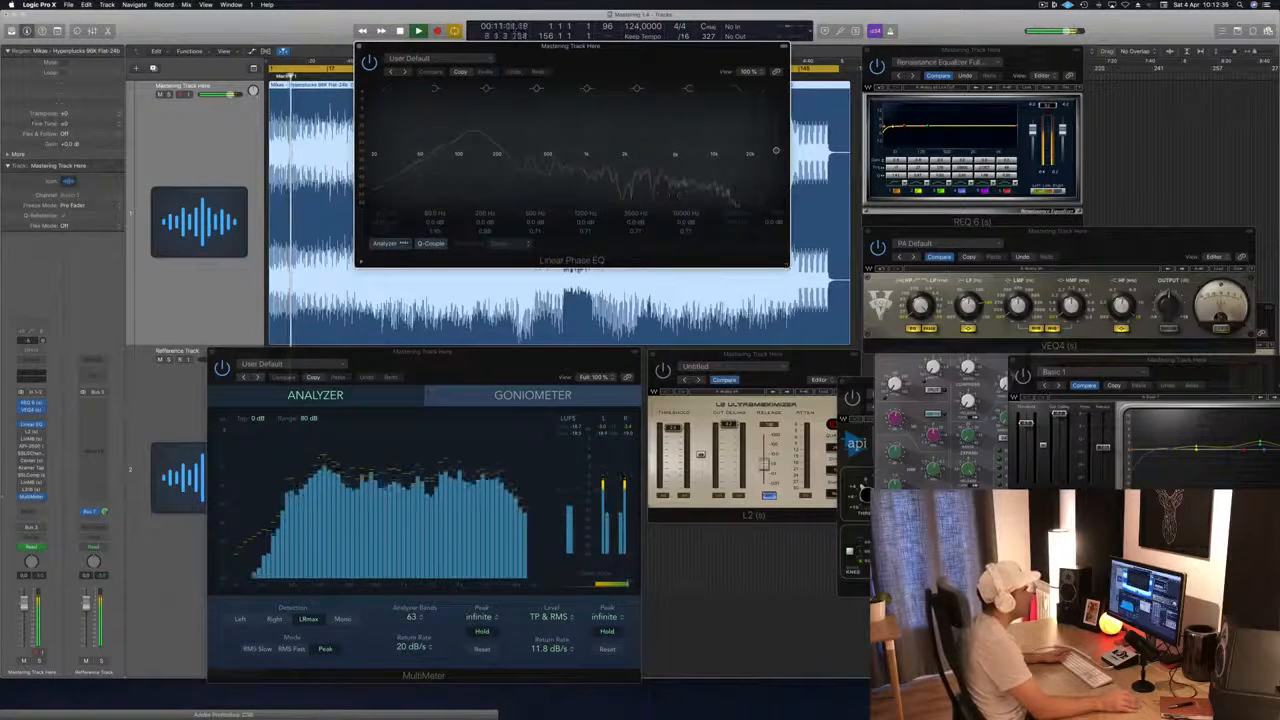
left_click_drag(787, 265, 1027, 361)
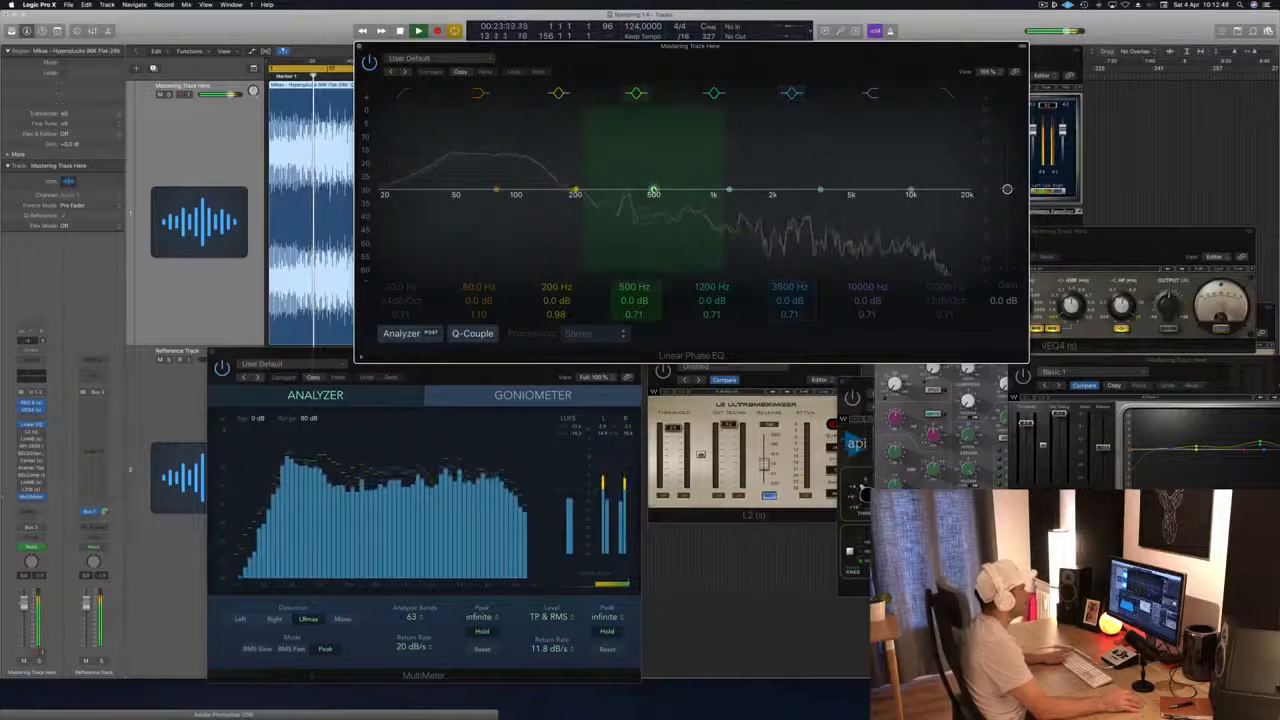
Step: In the Linear Phase EQ, move the 500 Hz band to 470 Hz and set the high shelf to +1.9 dB at 8500 Hz
left_click_drag(653, 191, 642, 173)
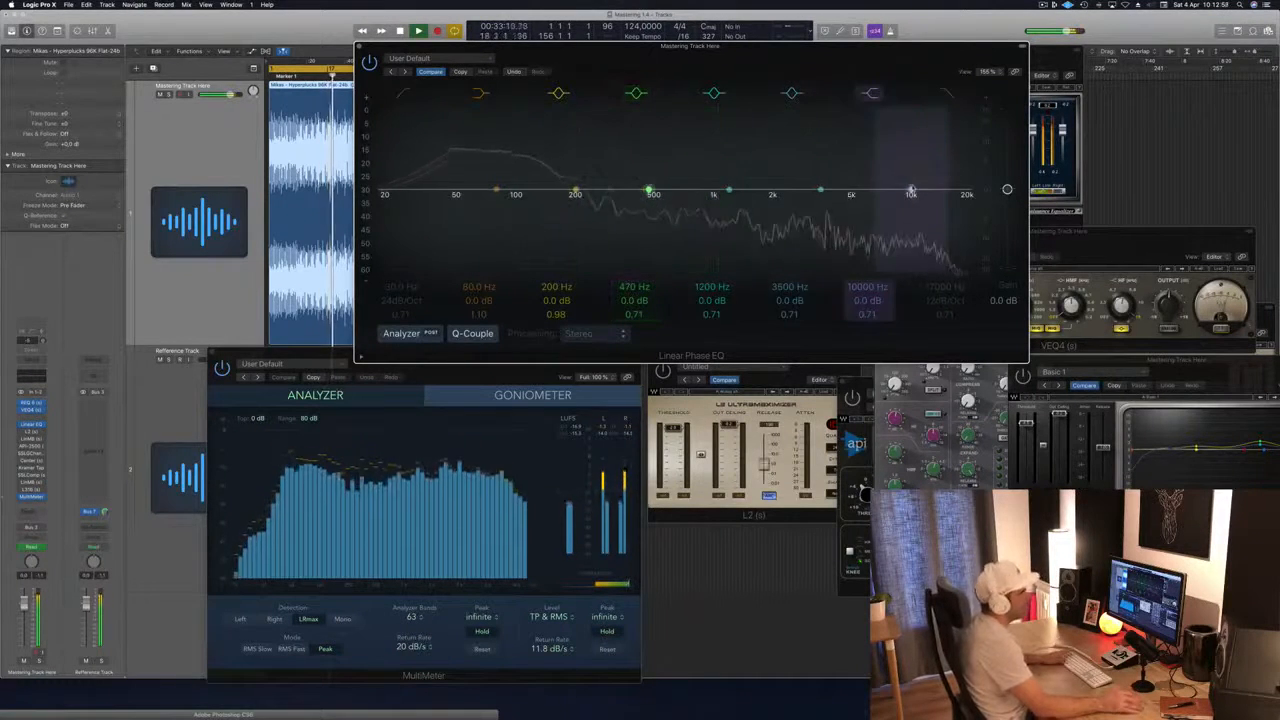
left_click_drag(911, 190, 893, 184)
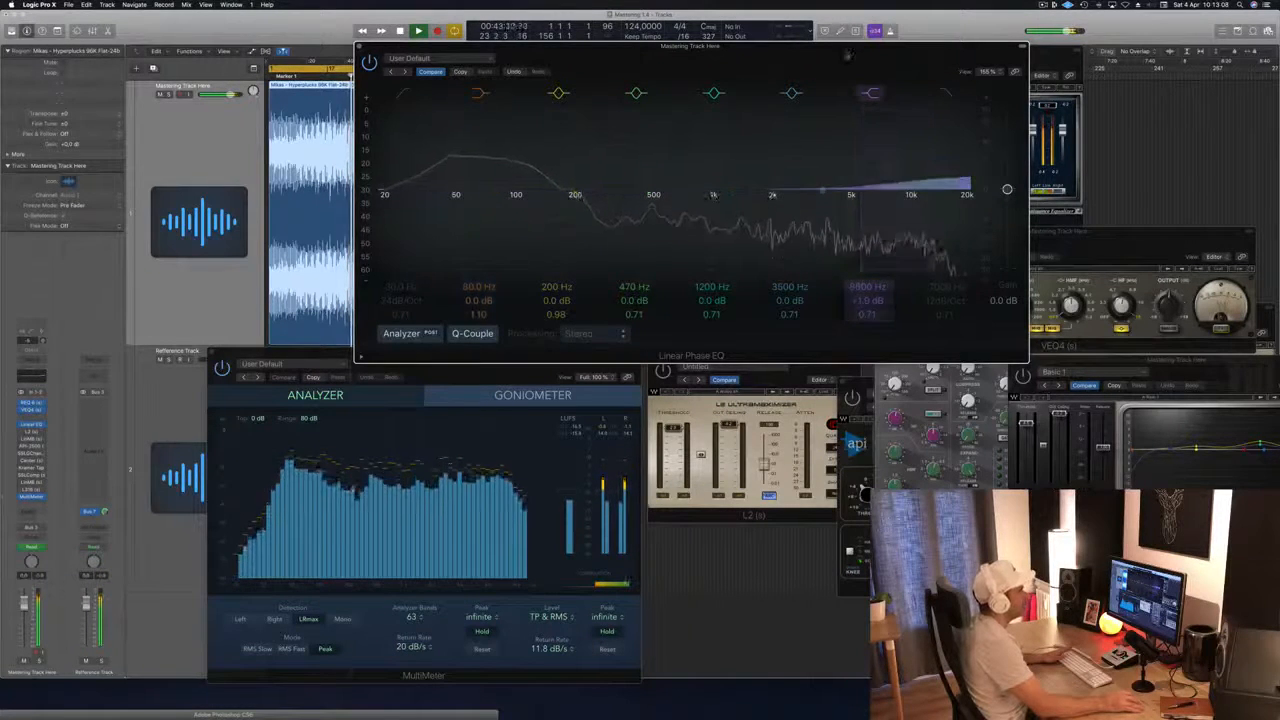
left_click_drag(611, 45, 688, 56)
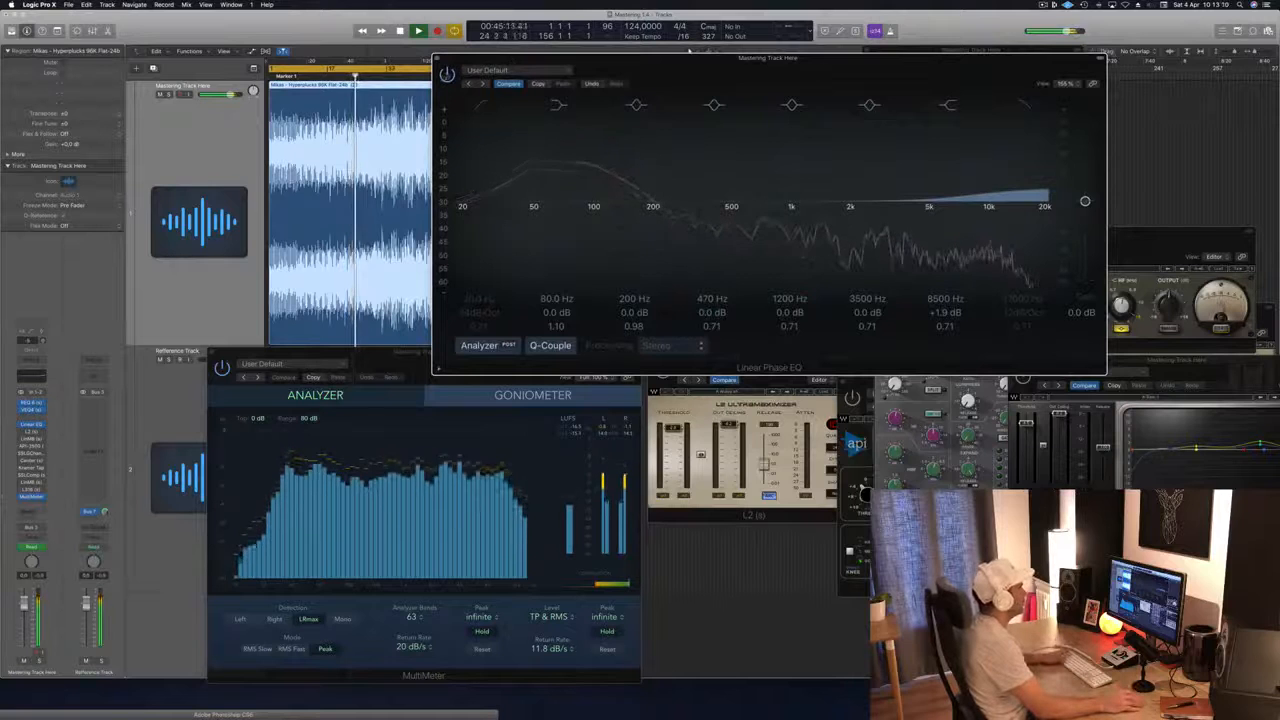
Step: Compare the sound with the Linear Phase EQ bypassed and active, and close its window
left_click(447, 74)
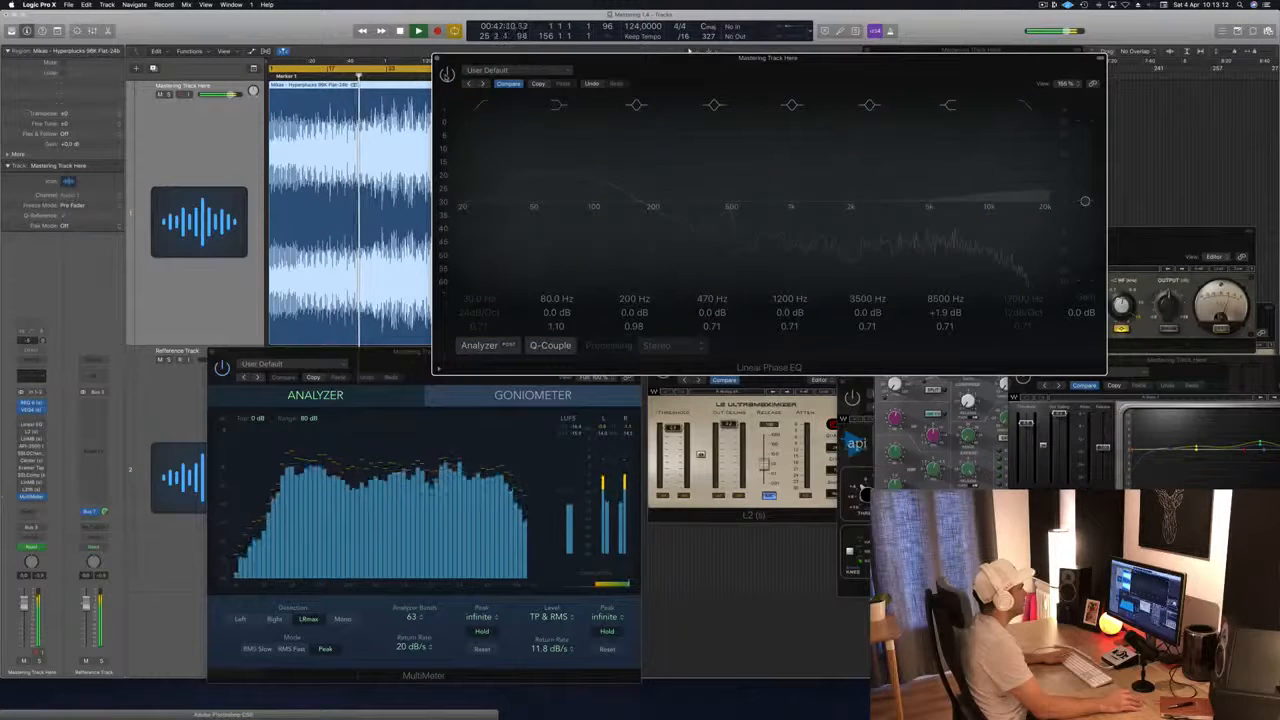
left_click(447, 74)
mouse_move(851, 74)
left_mouse_down()
mouse_move(871, 74)
mouse_move(830, 74)
left_mouse_up()
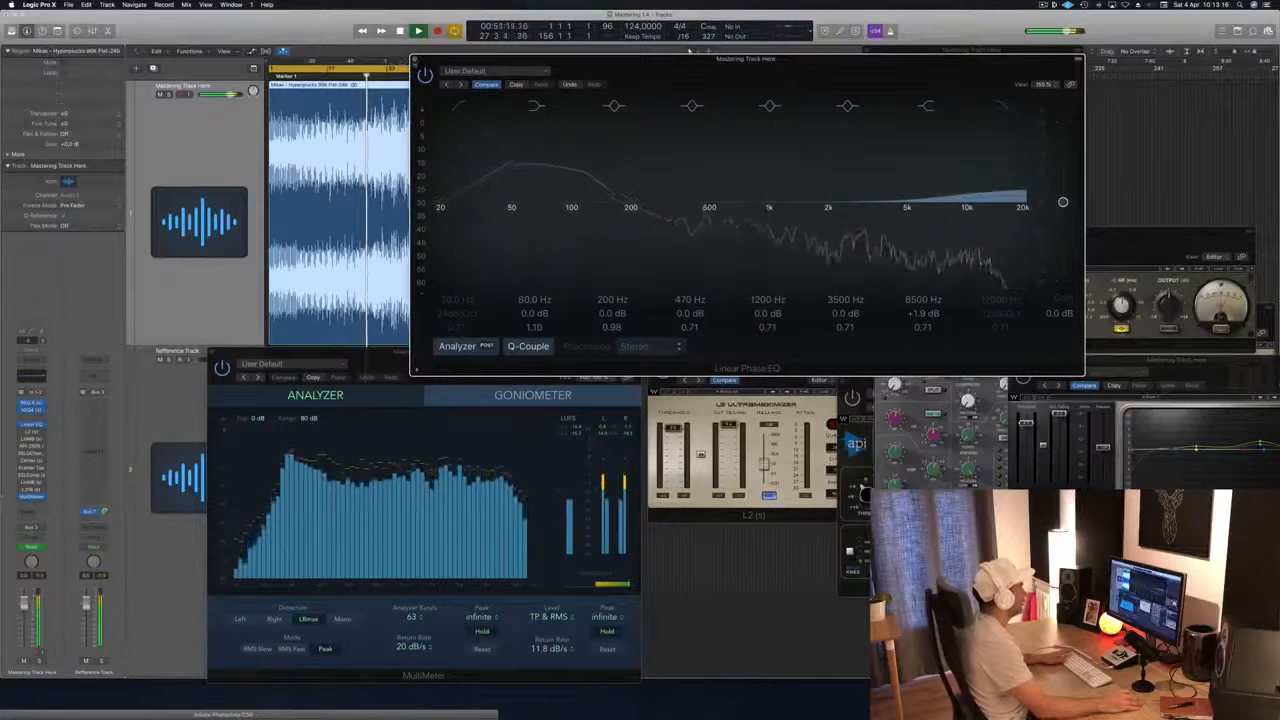
left_click(416, 58)
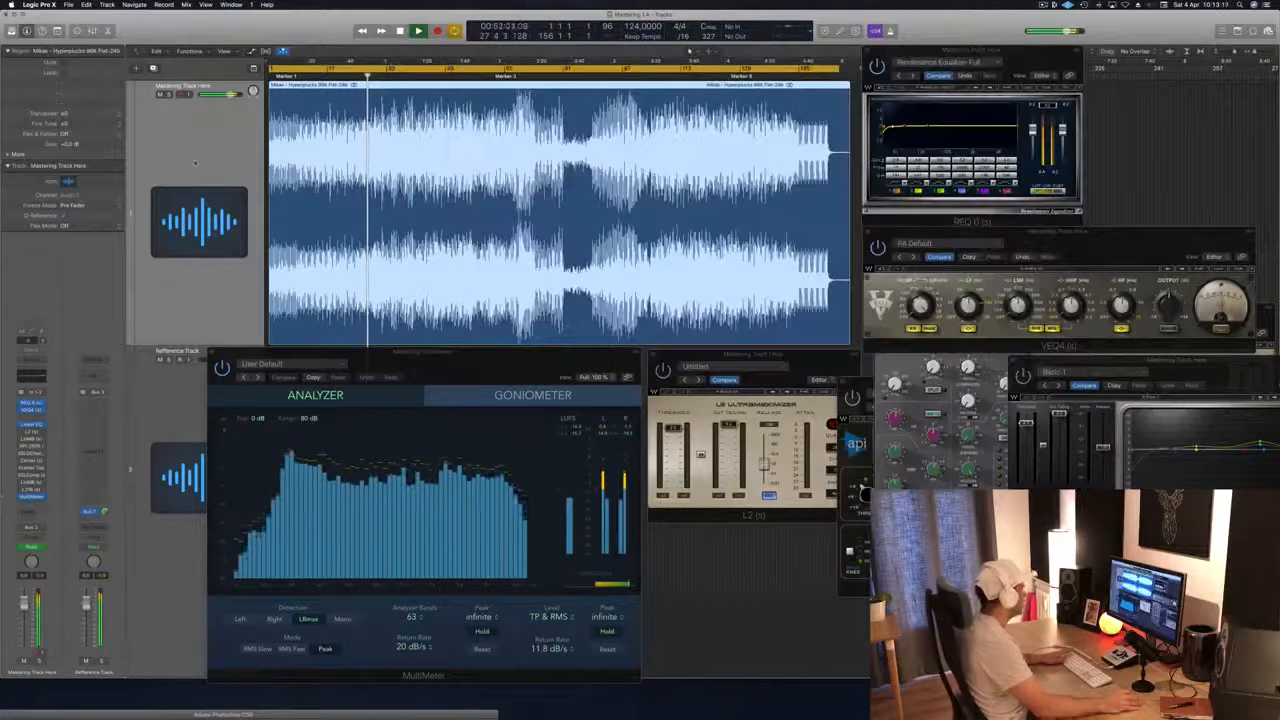
Step: Activate the L2 Ultramaximizer on the mastering track and place its window beside the MultiMeter
left_click(32, 433)
left_click(32, 433)
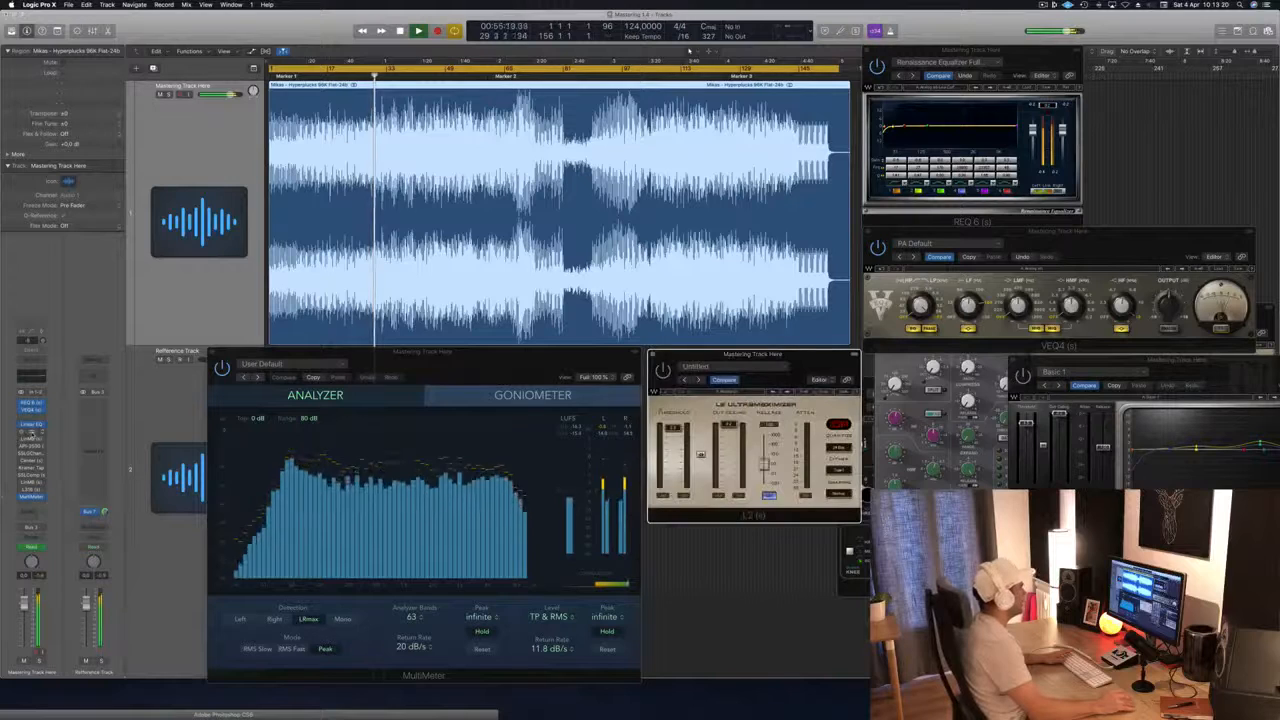
left_click_drag(809, 360, 1066, 160)
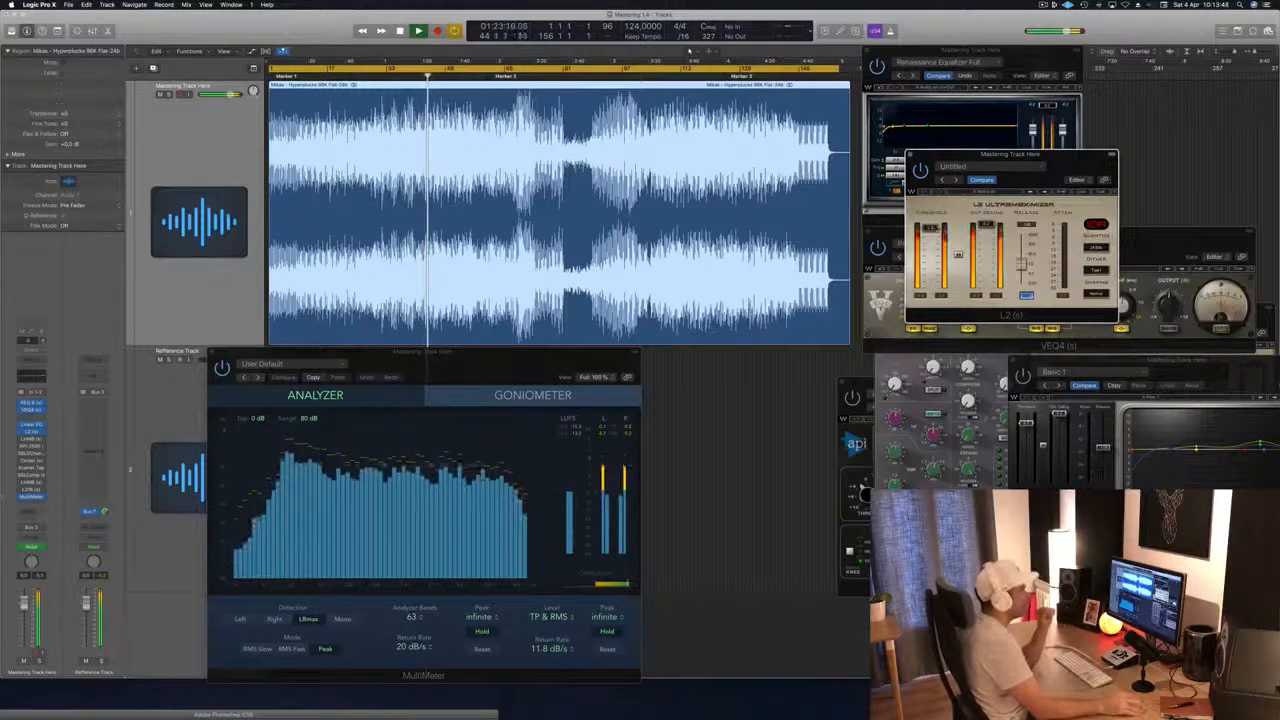
left_click_drag(1020, 157, 775, 371)
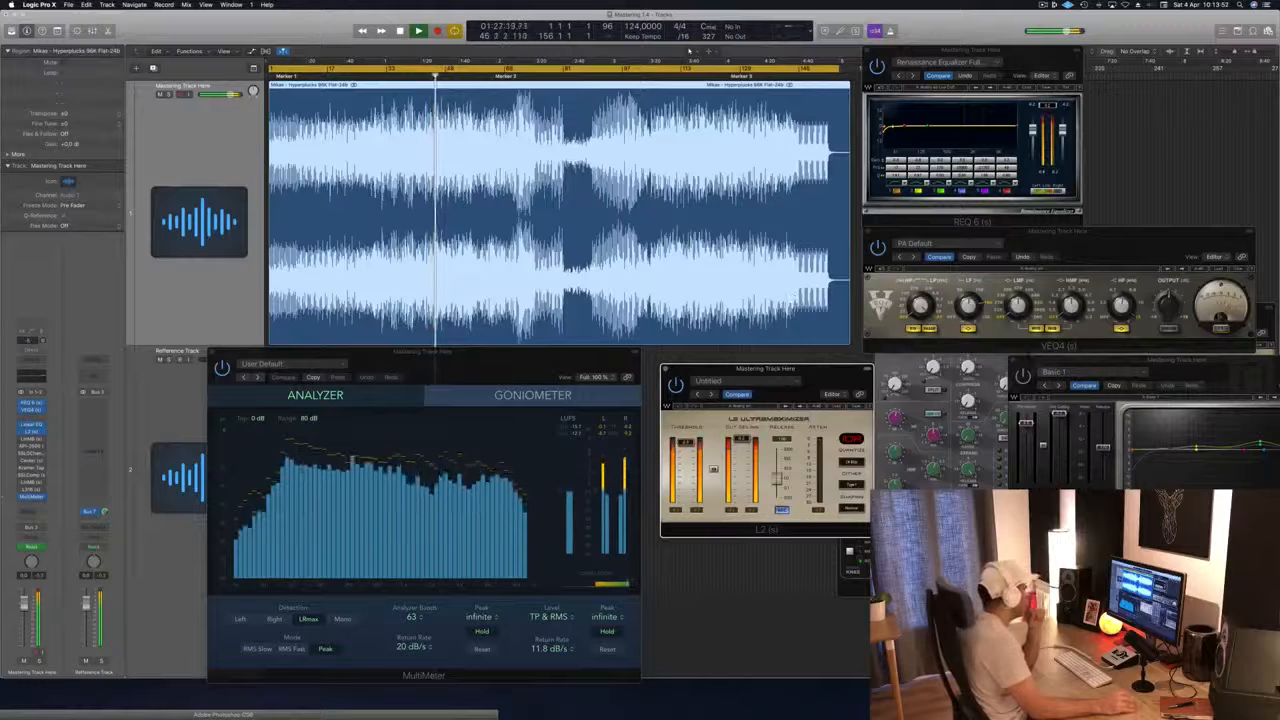
Step: Bring up the LinMB multiband processor and place its window below the VEQ4, partly over the L2
left_click(31, 439)
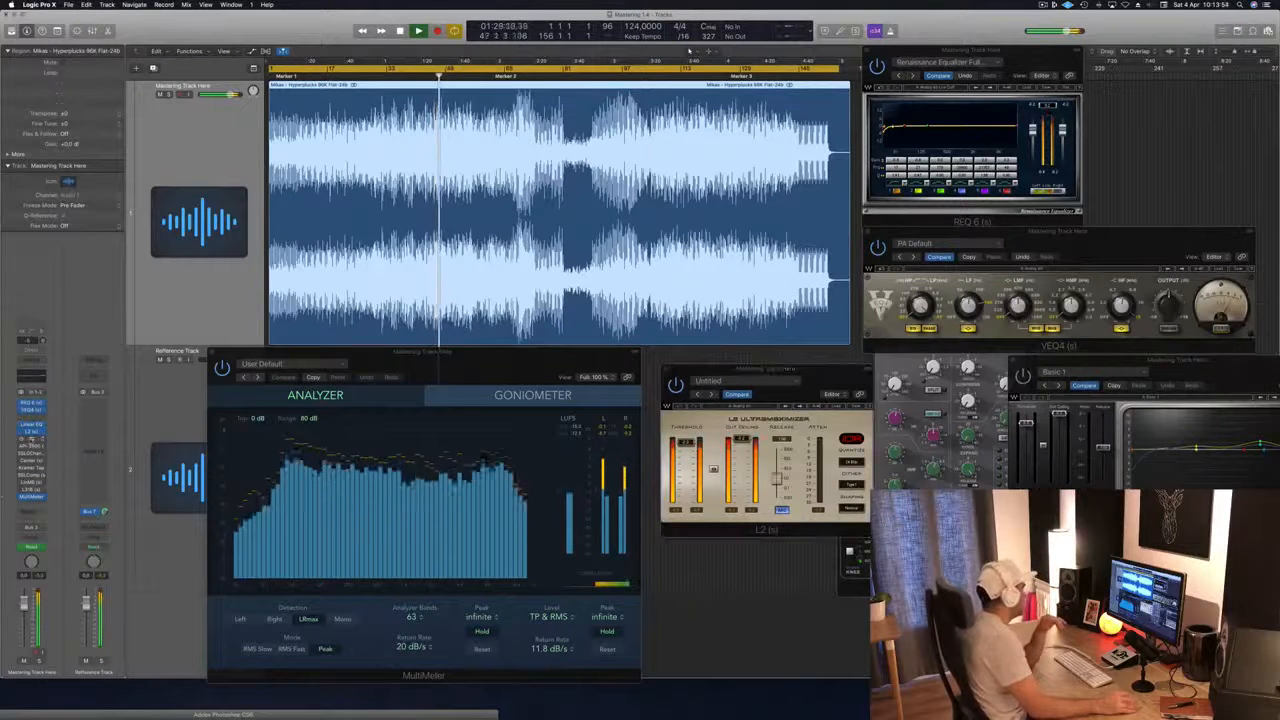
left_click_drag(1214, 318, 1031, 183)
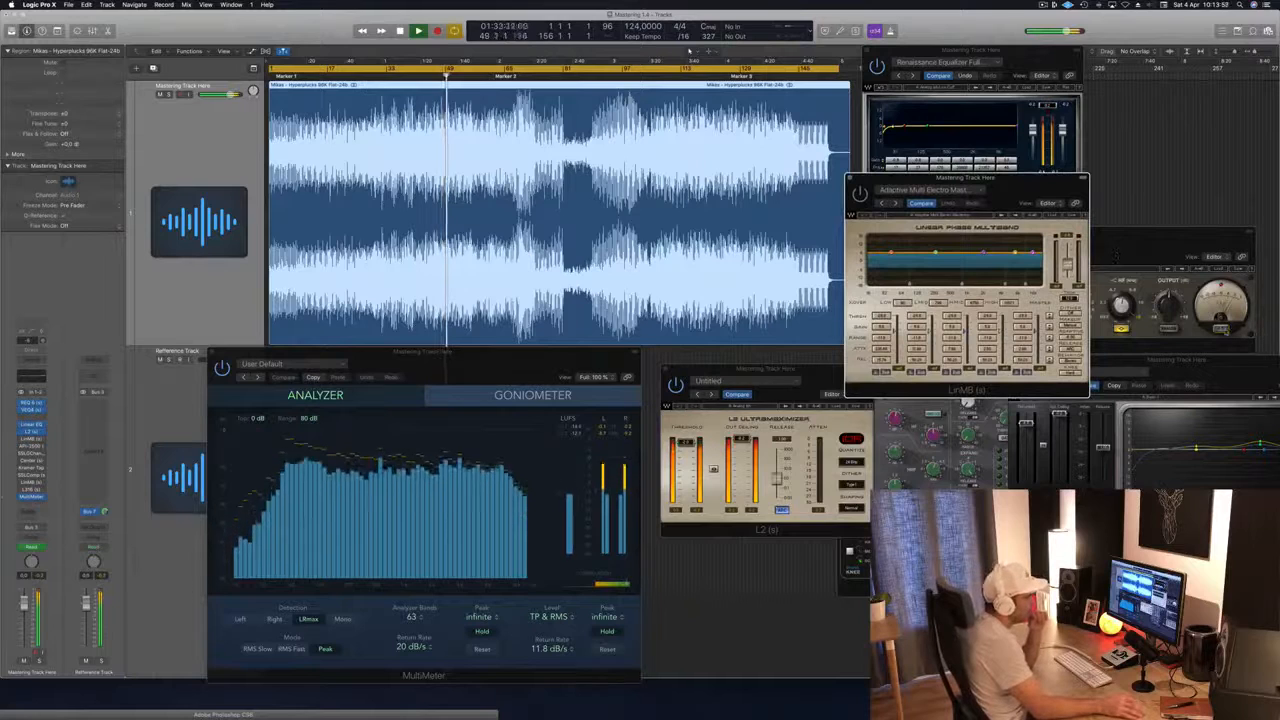
left_click(1221, 327)
left_click_drag(994, 211, 993, 330)
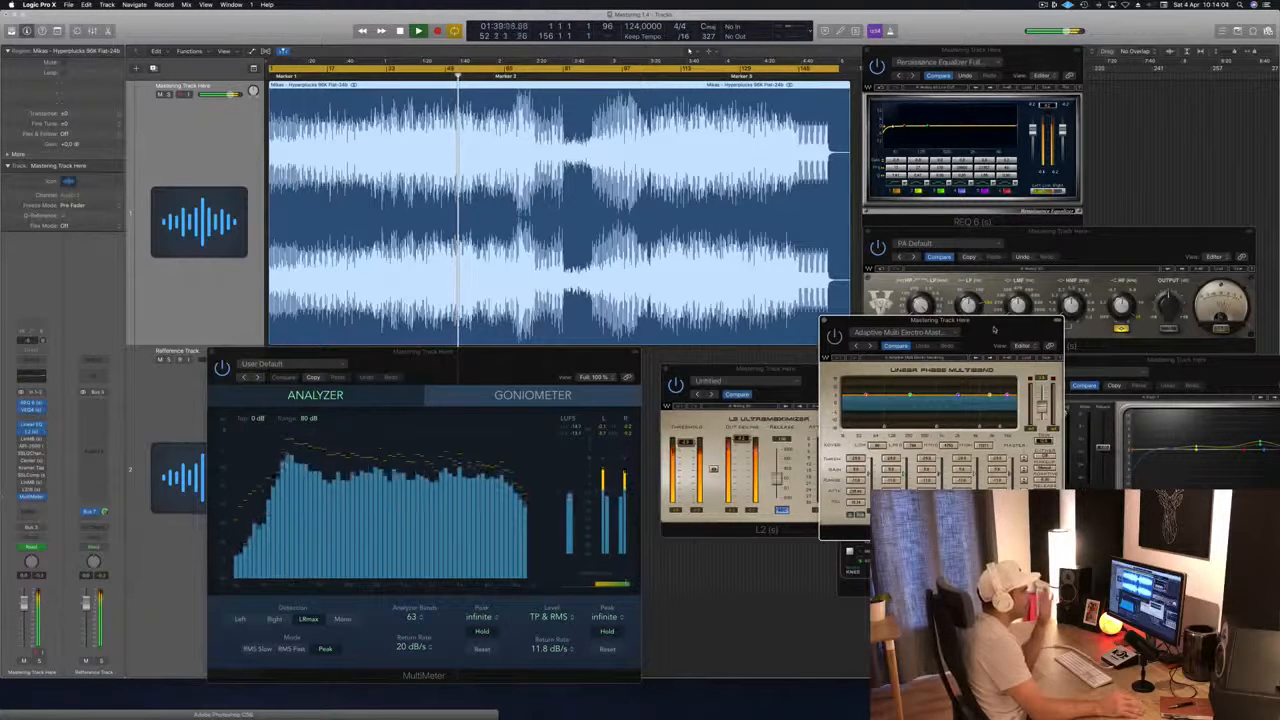
left_click_drag(994, 329, 989, 328)
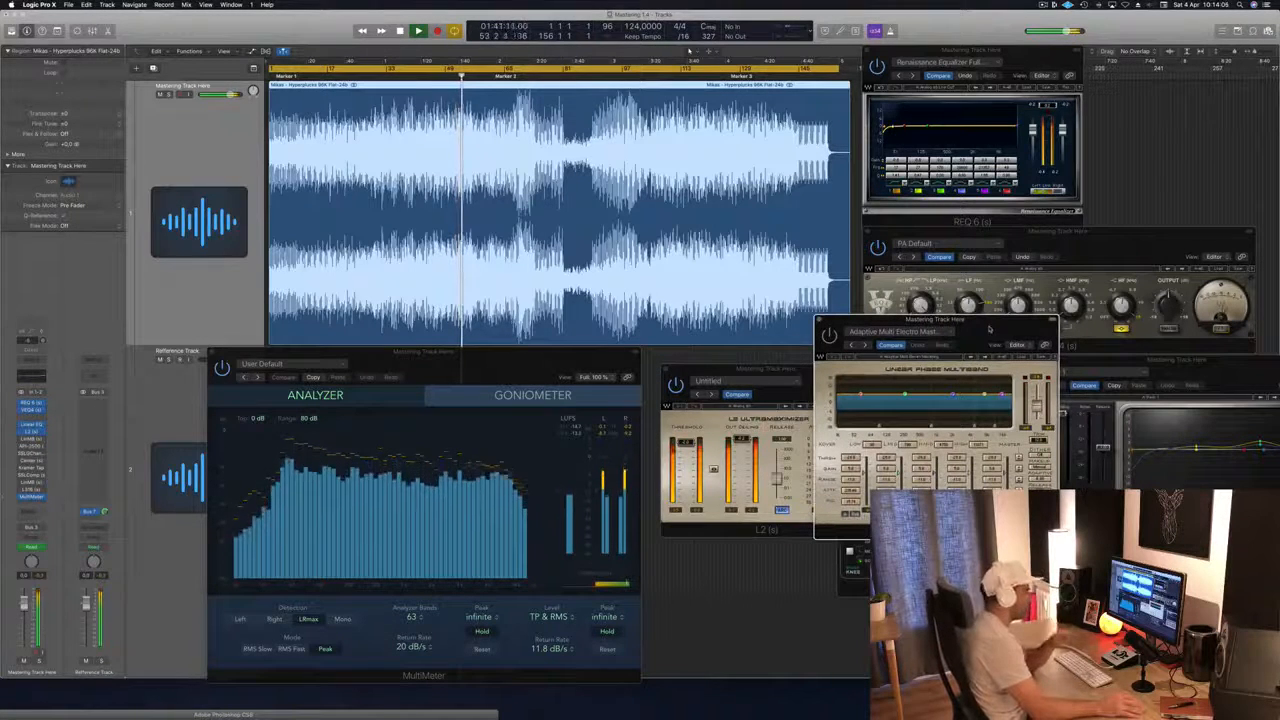
left_click_drag(989, 329, 959, 367)
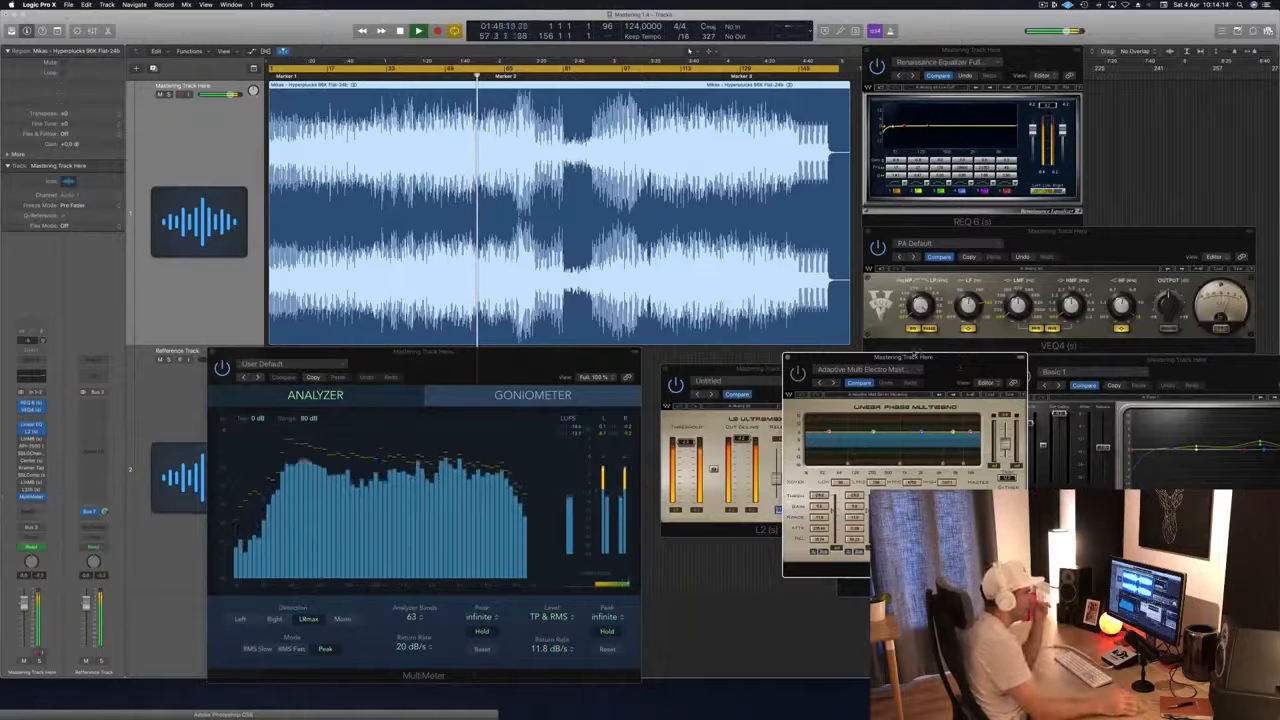
Step: Reposition the LinMB window over the lower part of the VEQ4, clear of the L2 and the REQ 6
left_click_drag(851, 358, 865, 263)
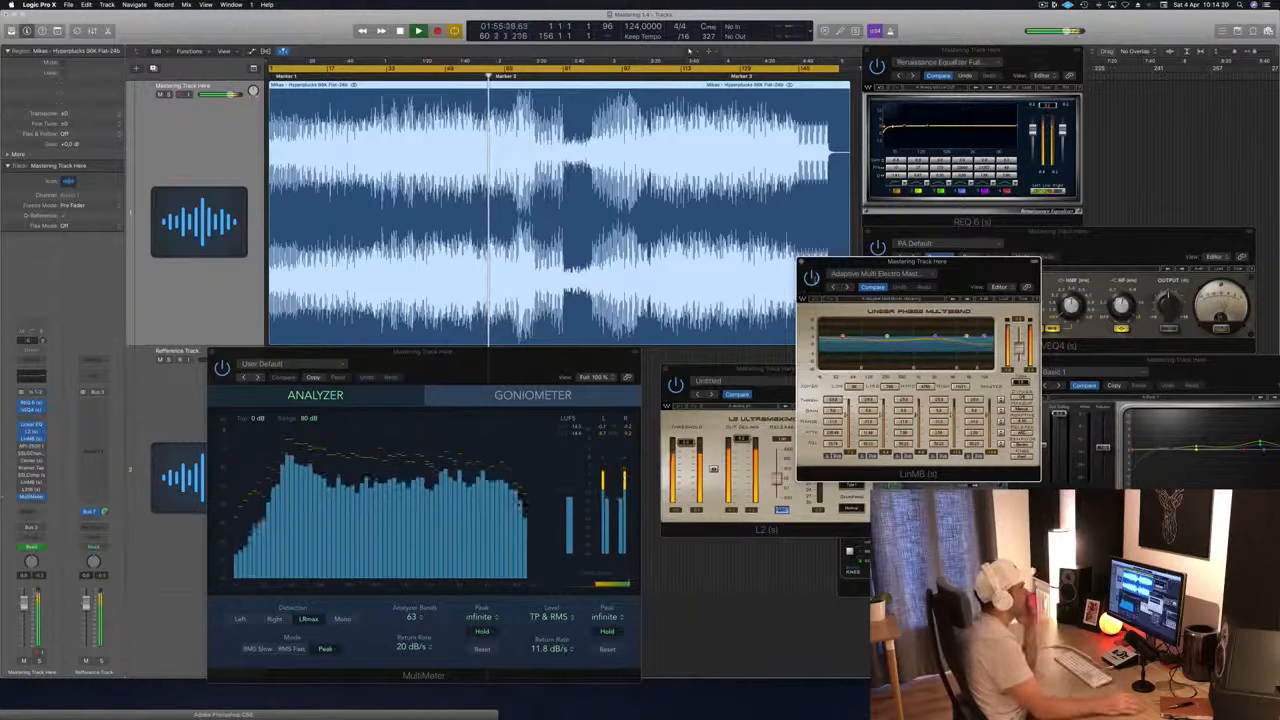
left_click_drag(975, 262, 1023, 249)
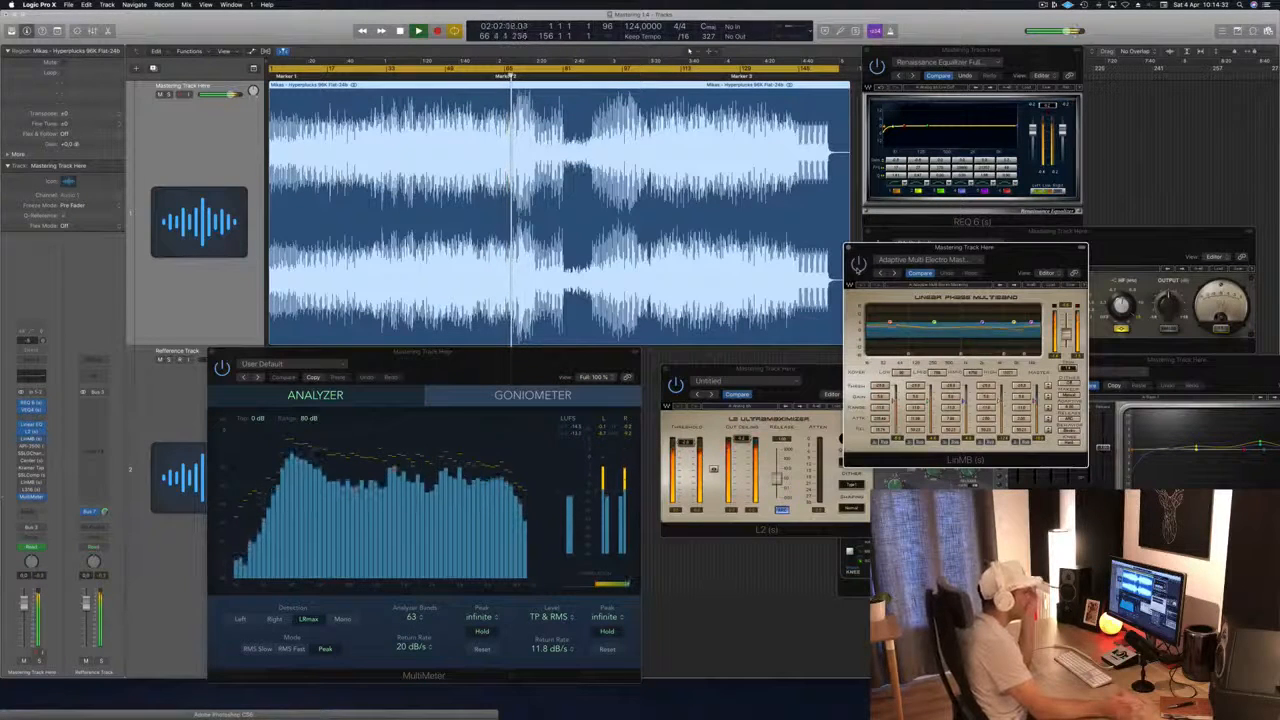
left_click_drag(1036, 246, 1019, 249)
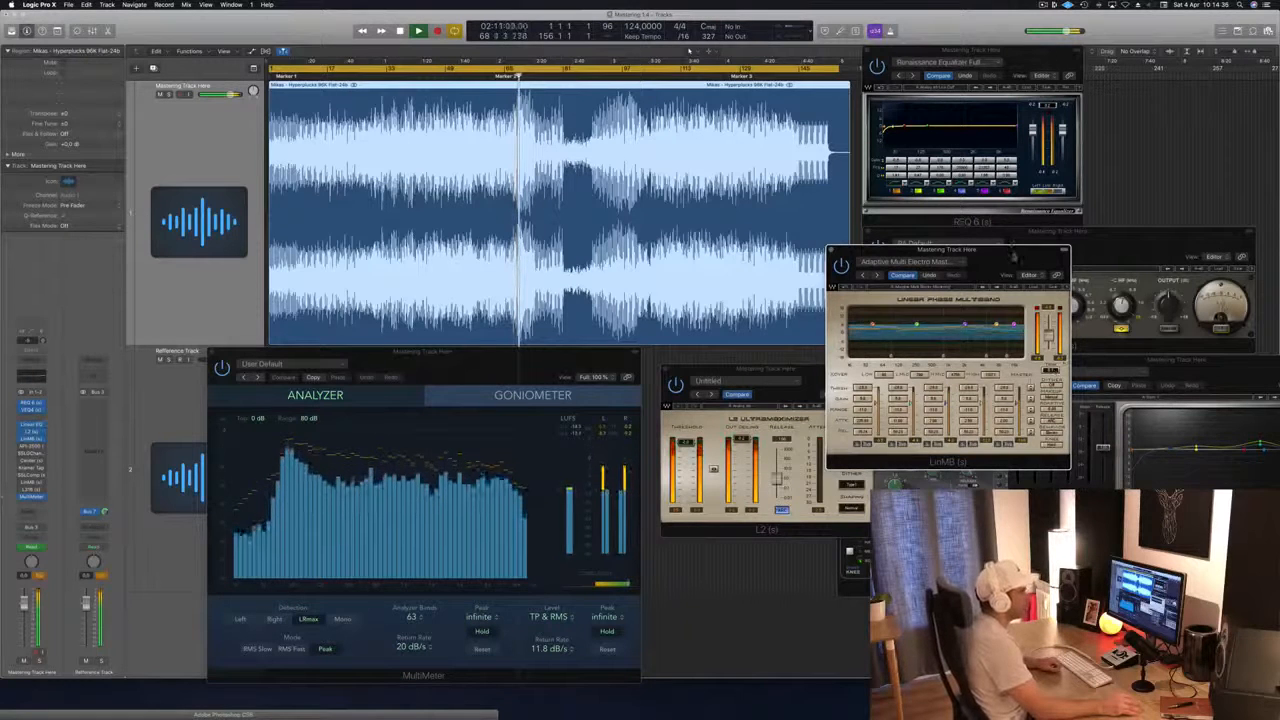
left_click_drag(1019, 249, 1039, 179)
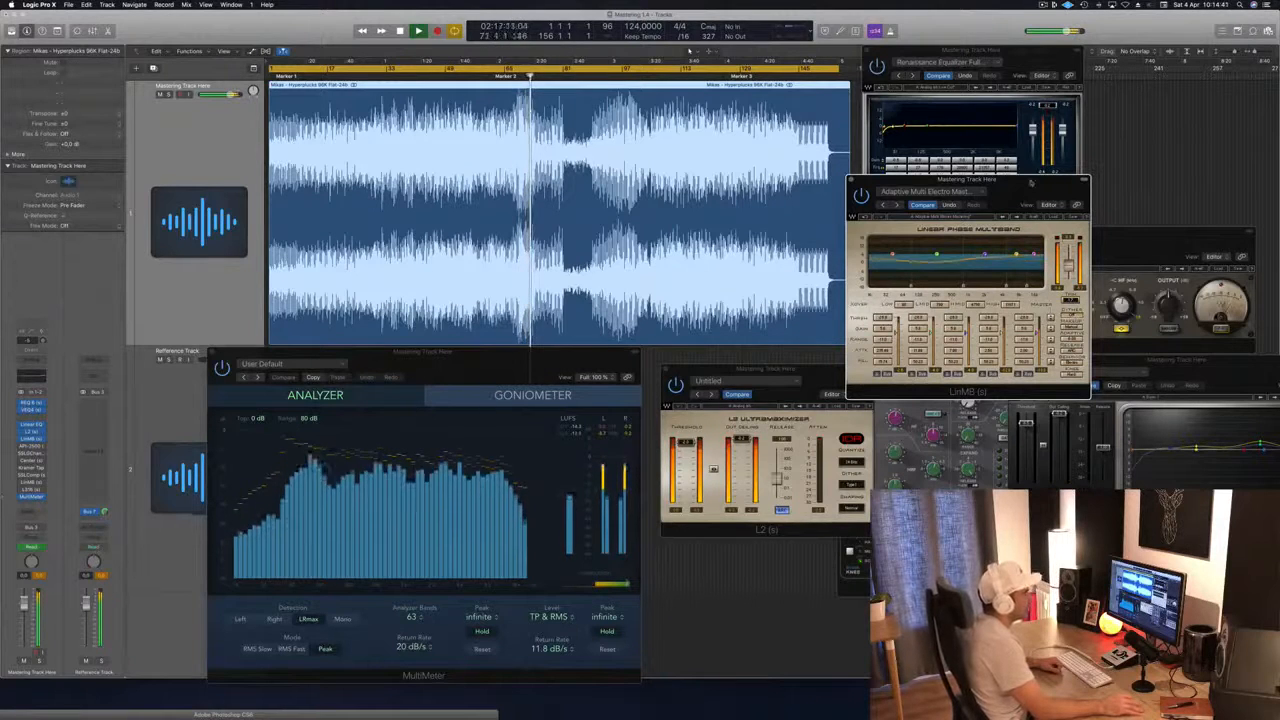
left_click_drag(1032, 181, 1044, 179)
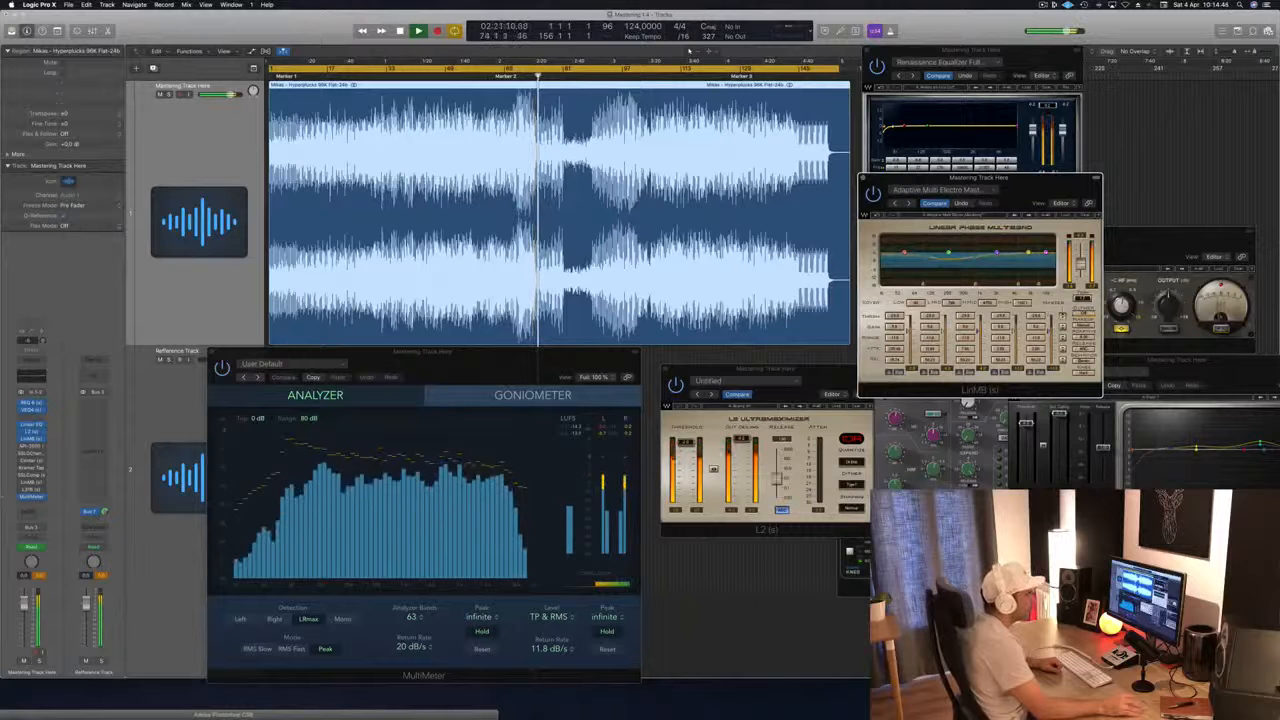
left_click(1142, 234)
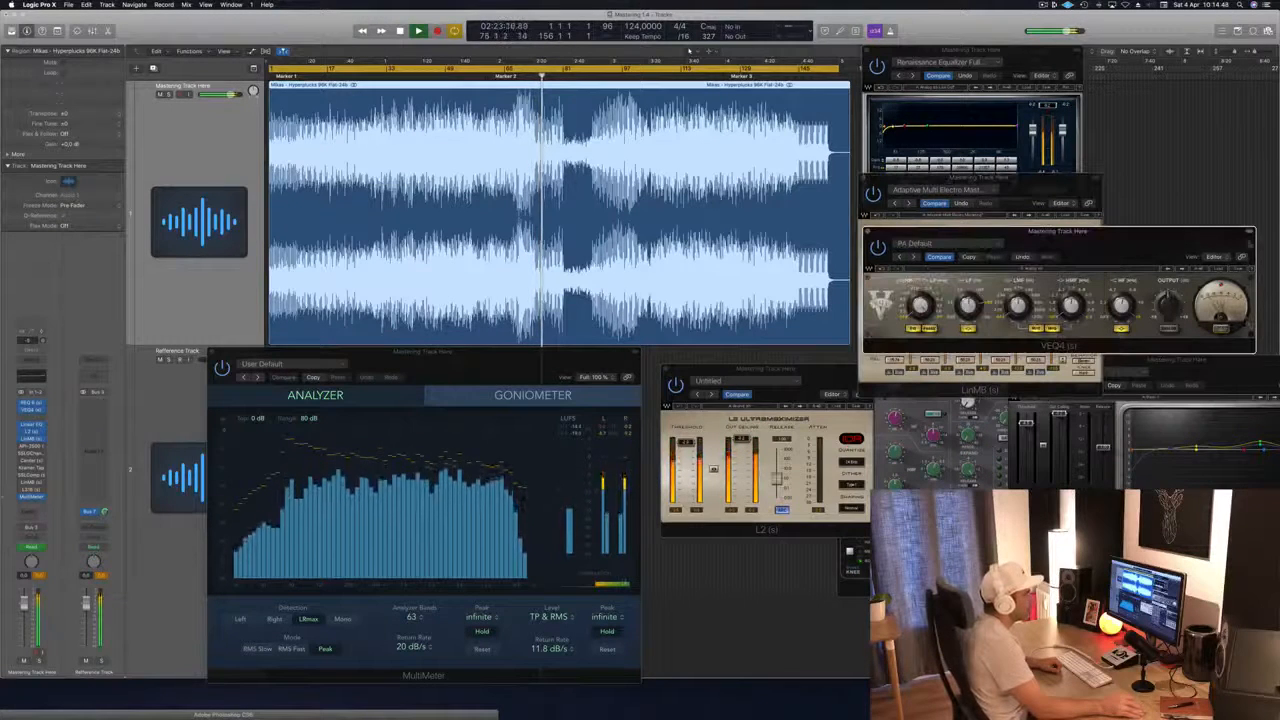
left_click_drag(1041, 187, 1063, 267)
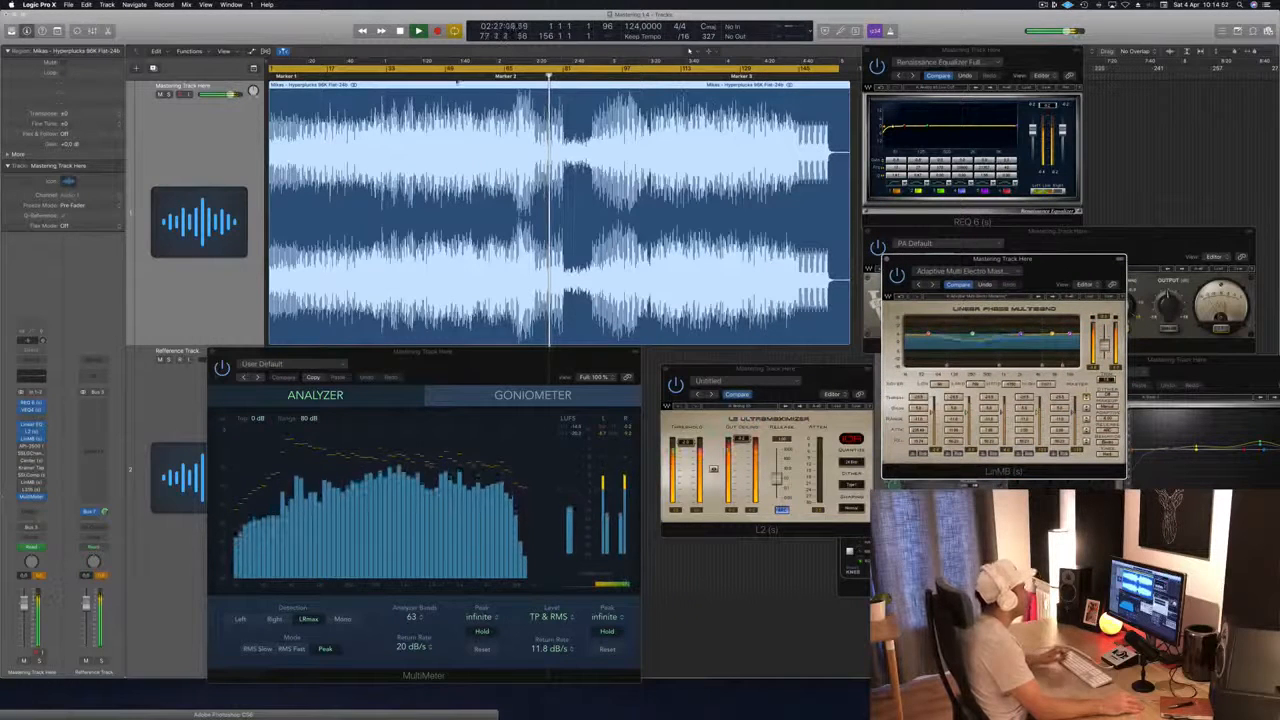
Step: Move the cycle start to bar 47 and restart playback from there
key("space")
left_click(390, 75)
key("space")
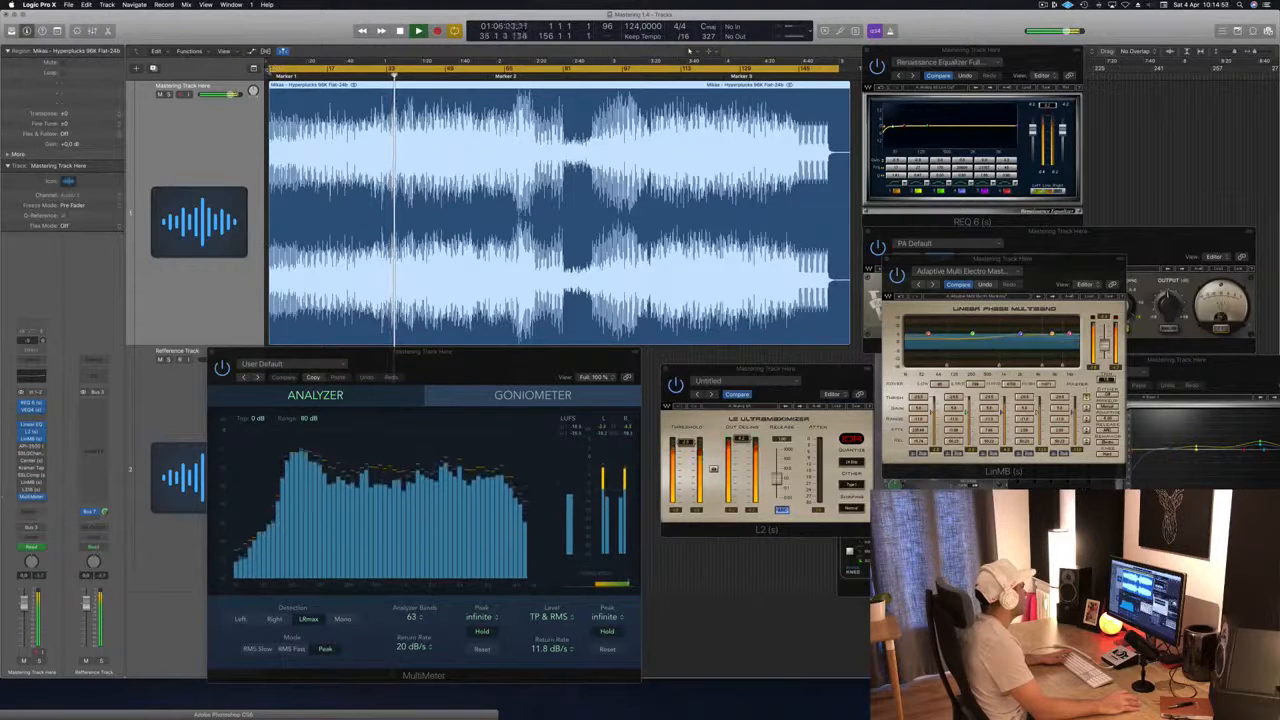
left_click_drag(431, 70, 438, 70)
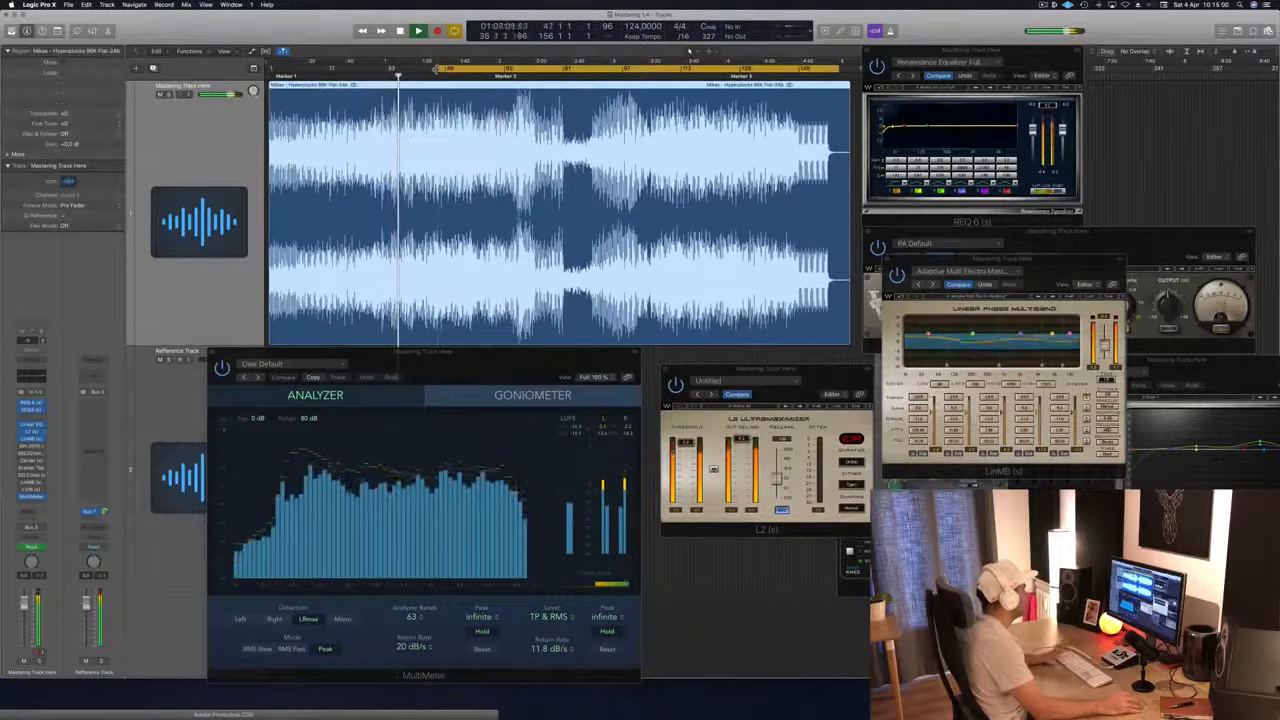
key("space")
key("space")
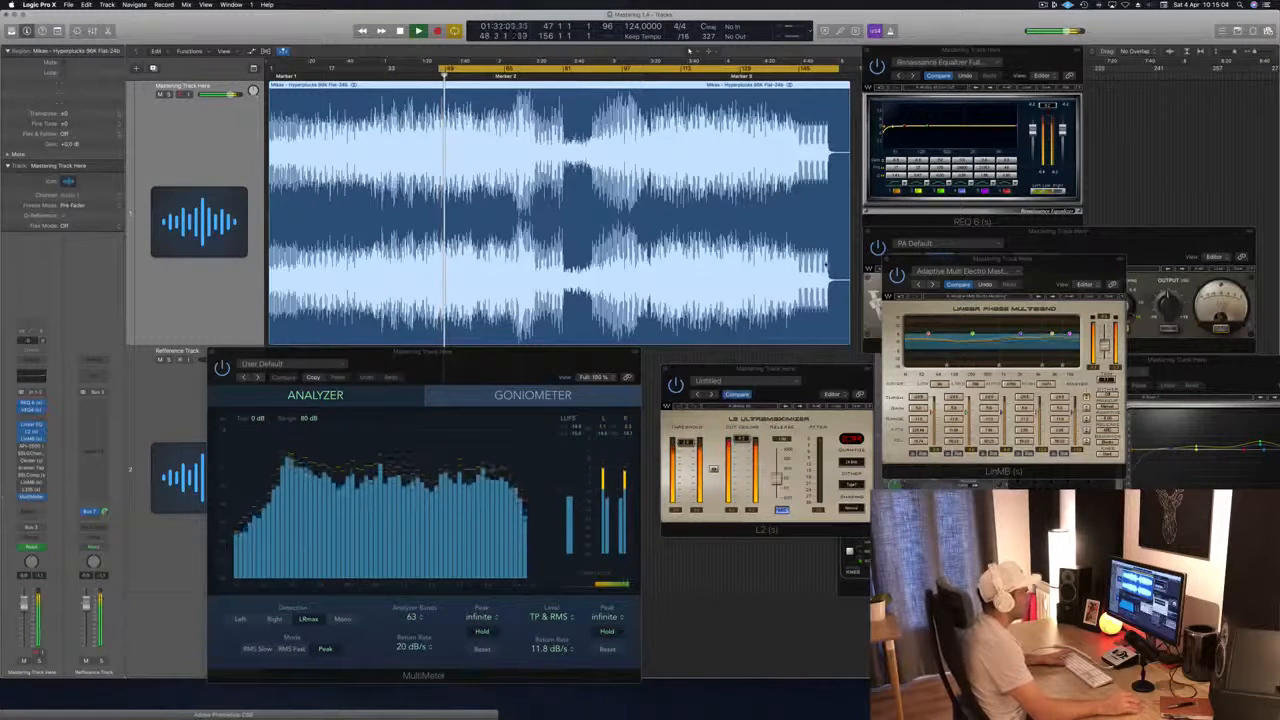
Step: Activate the API-2500 compressor on the mastering track and place its window between the MultiMeter and the L2
left_click(1087, 398)
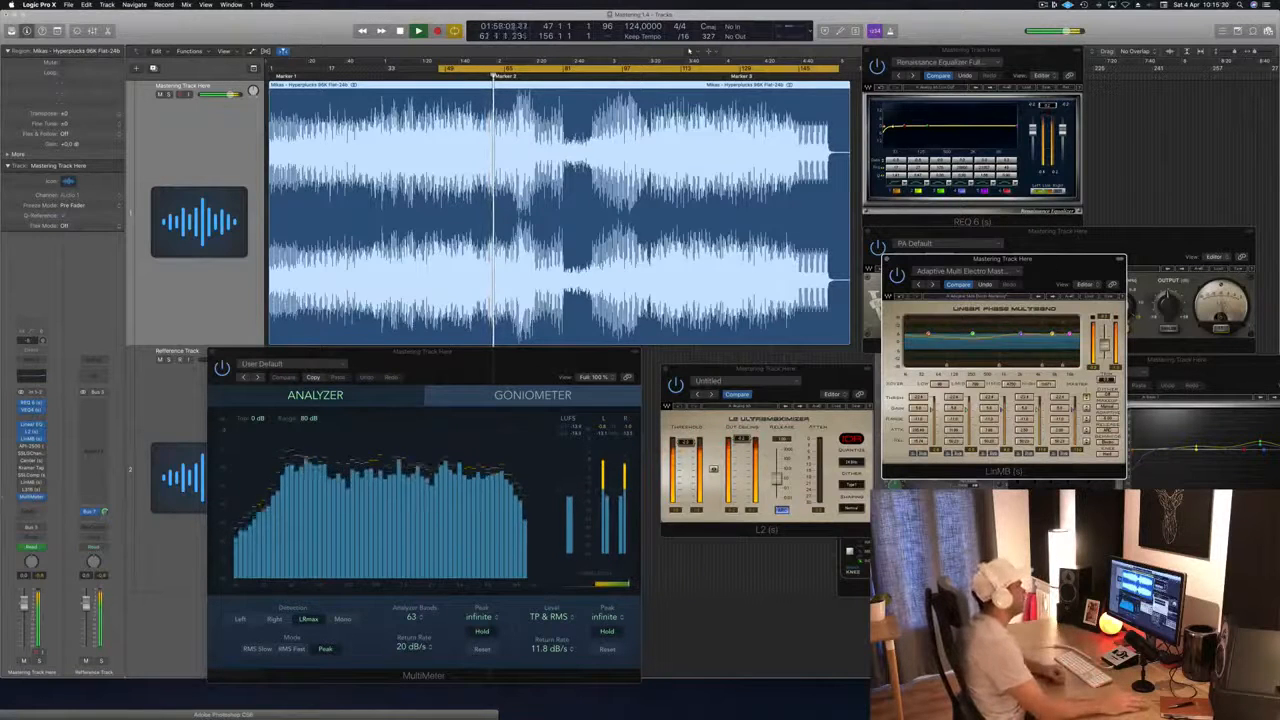
left_click(506, 373)
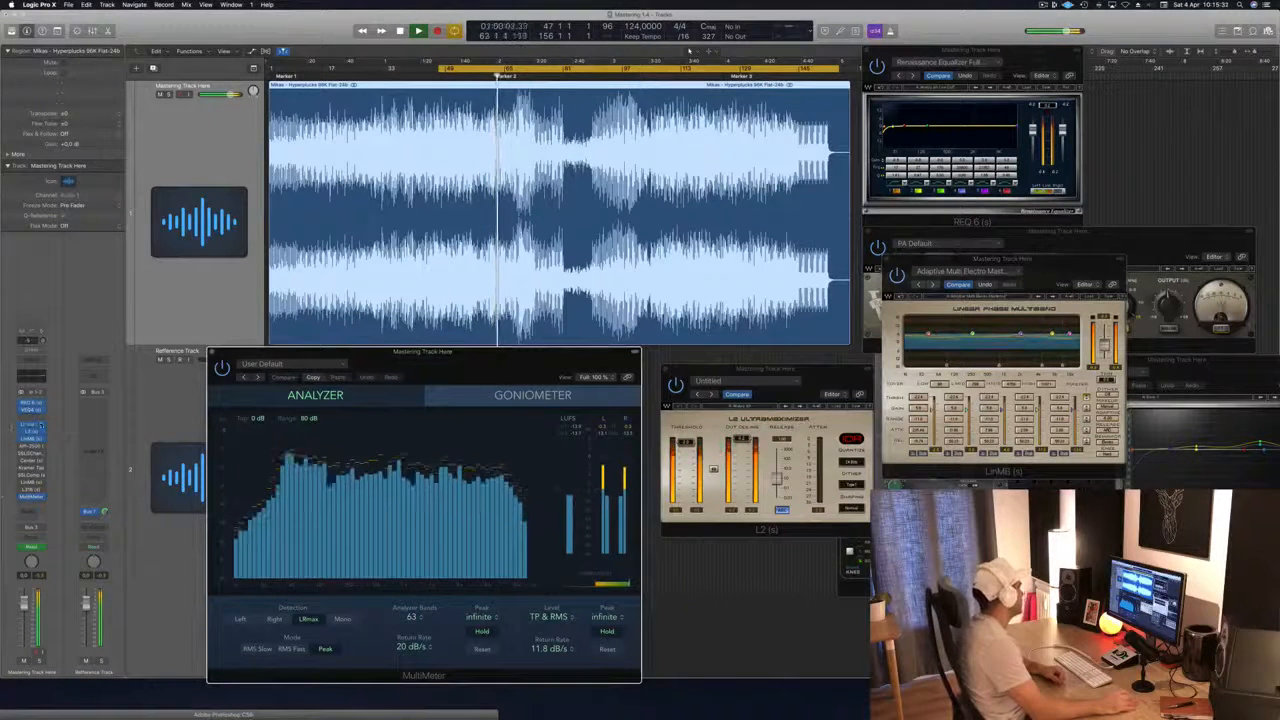
left_click(32, 447)
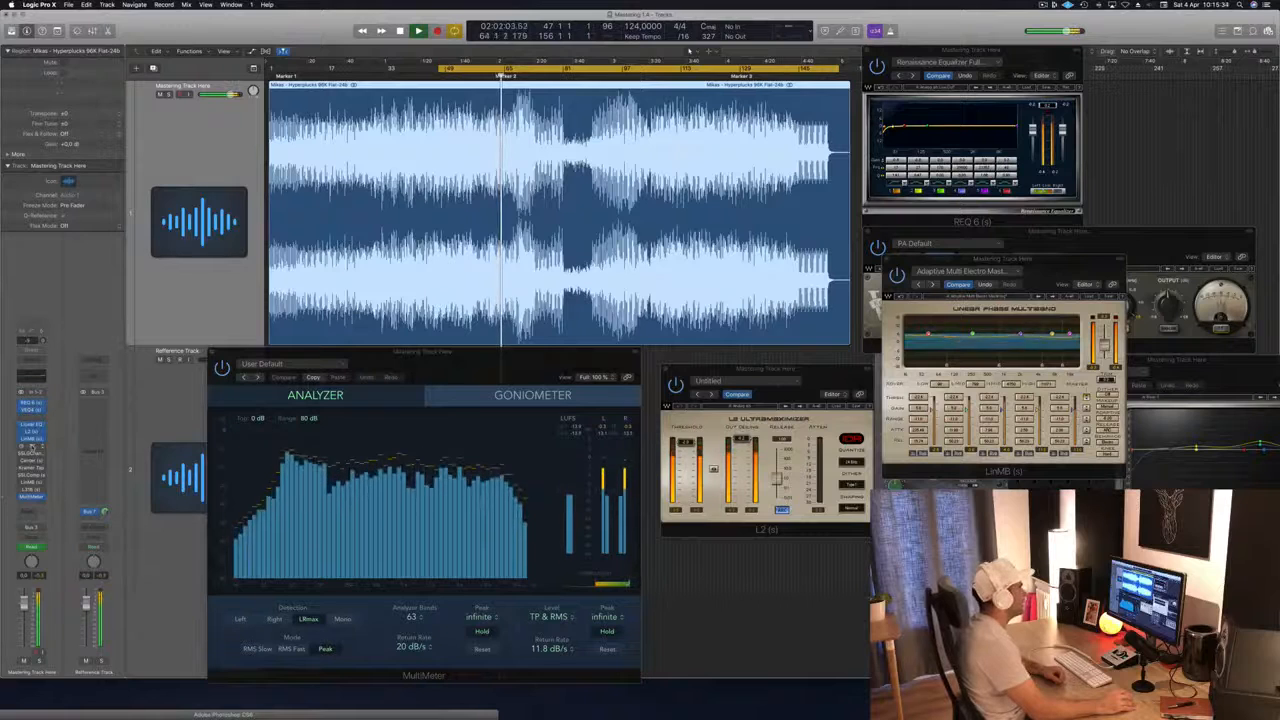
left_click(32, 447)
left_click_drag(1030, 395, 704, 416)
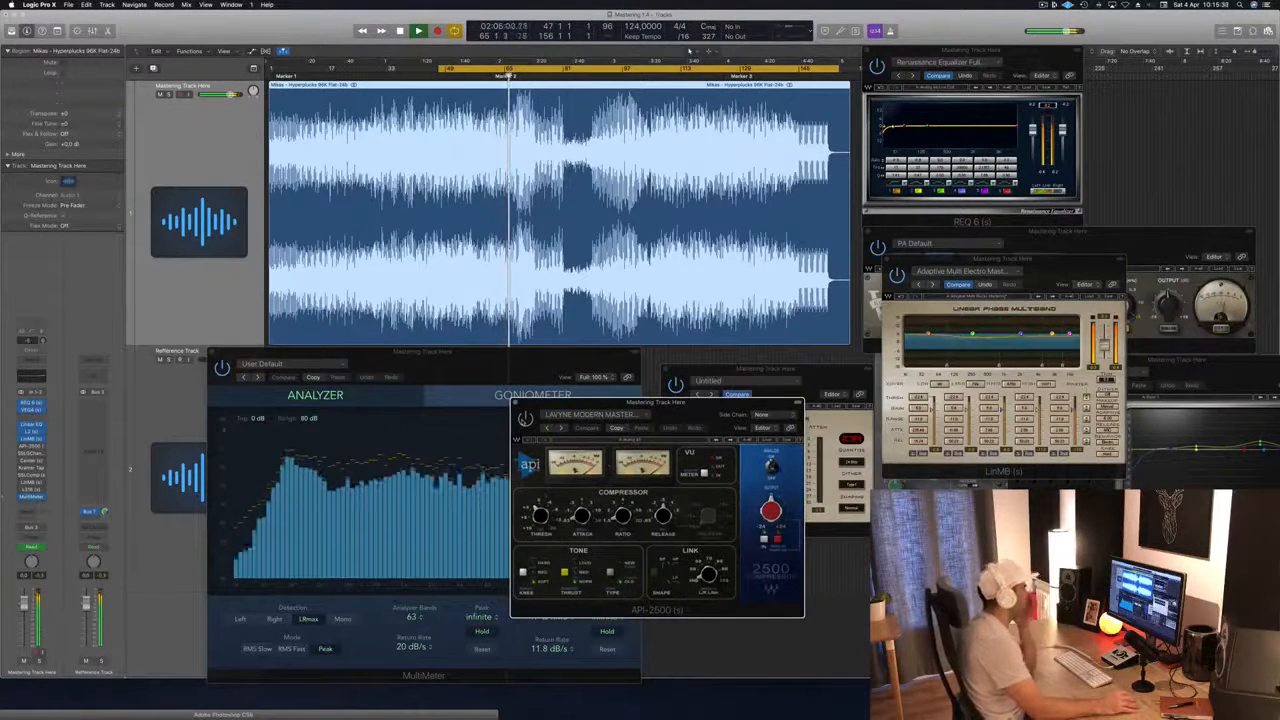
left_click_drag(700, 407, 701, 379)
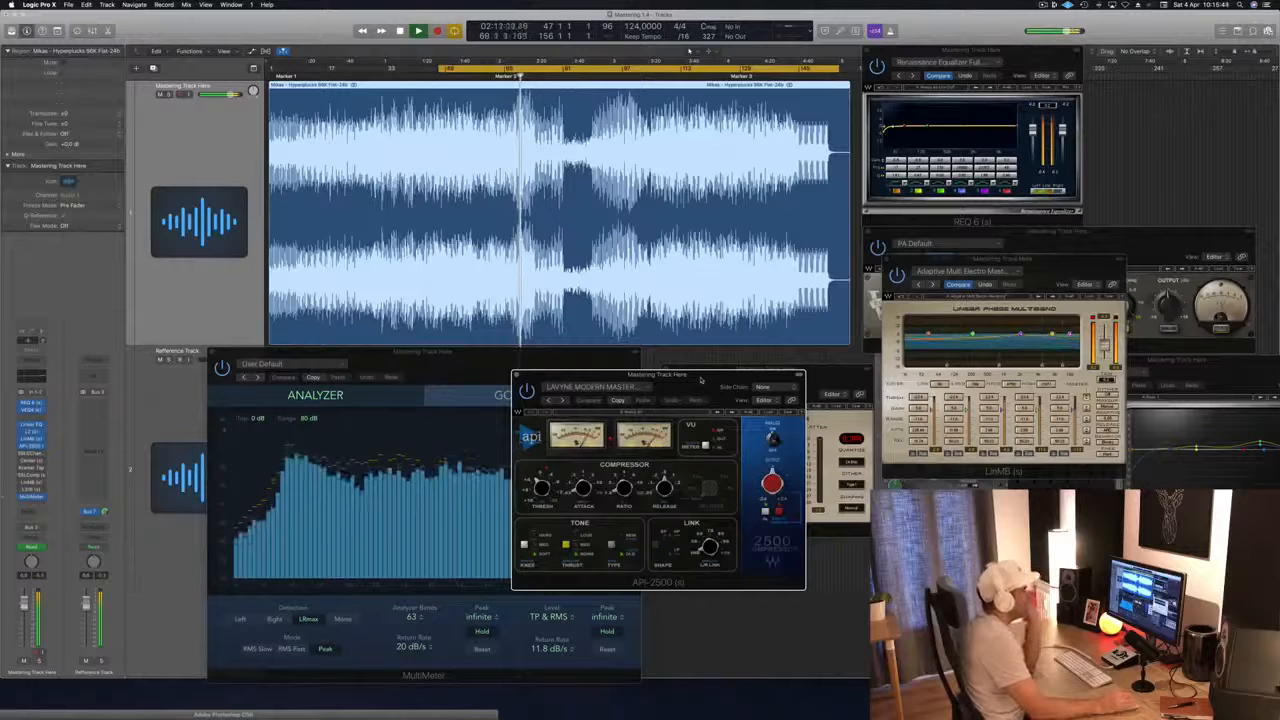
left_click_drag(701, 380, 697, 354)
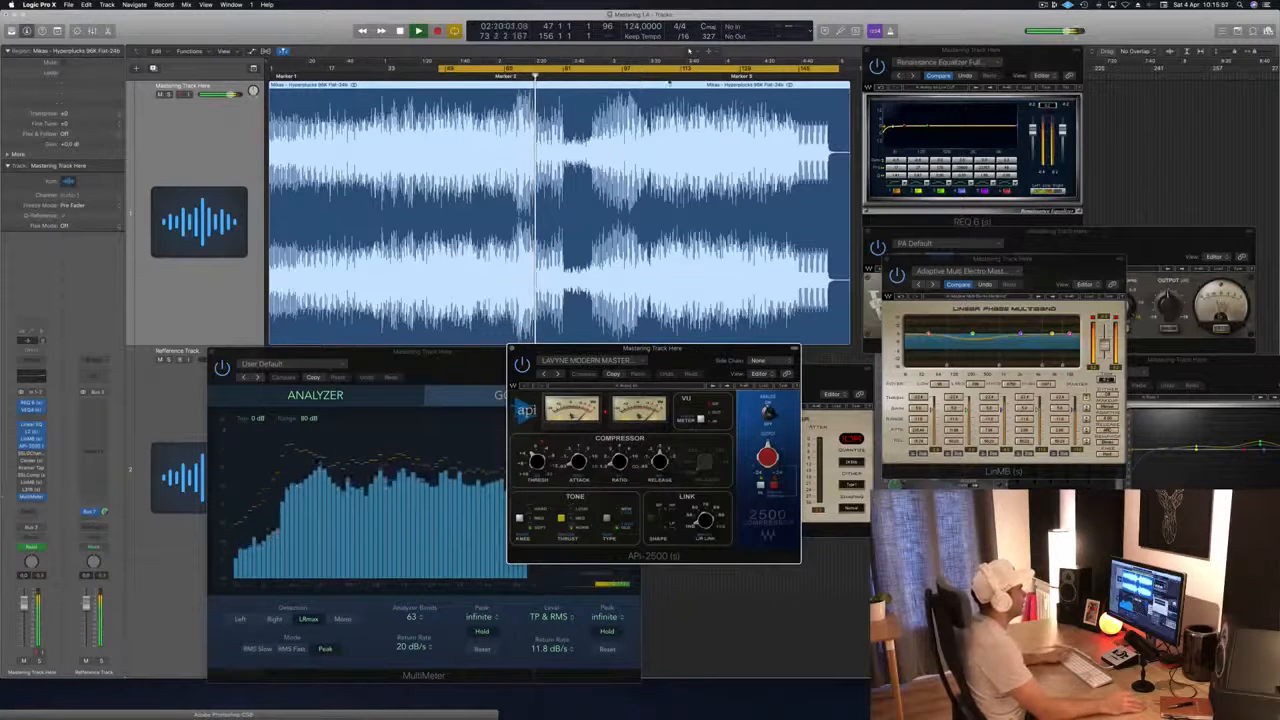
Step: Jump playback ahead to the last high-energy section and move the cycle start to bar 105
left_click(651, 76)
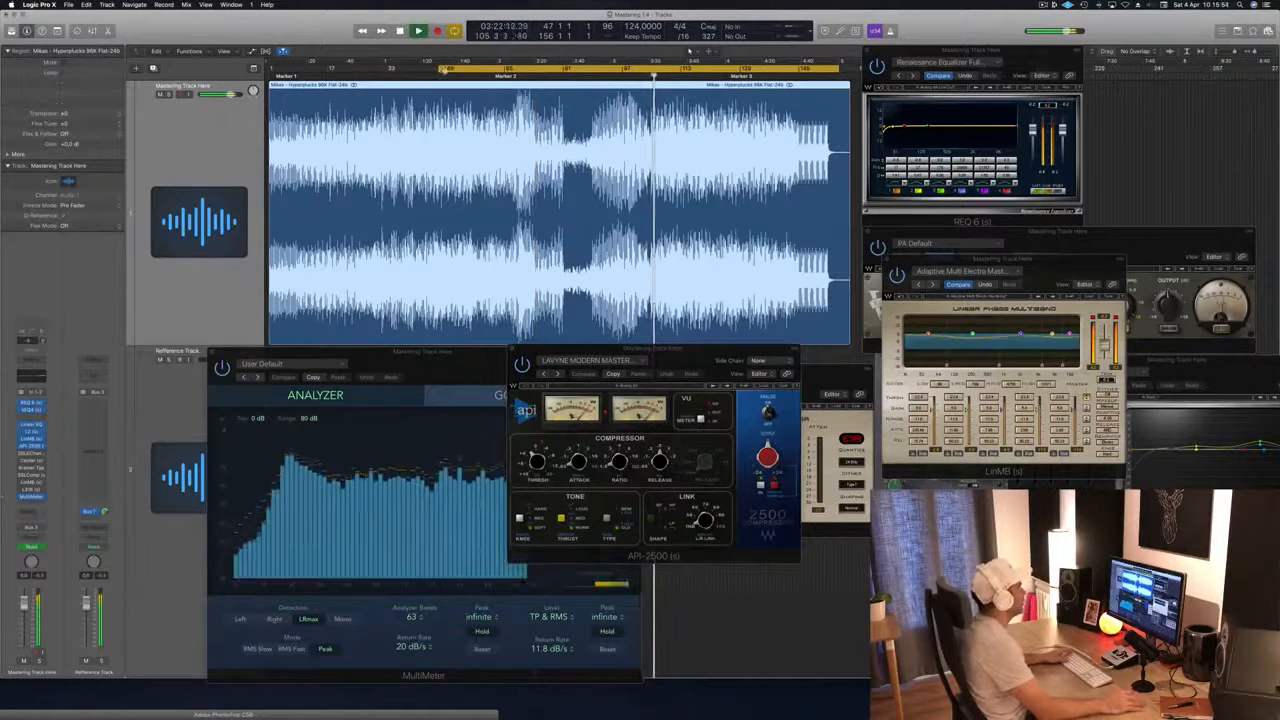
left_click_drag(440, 68, 654, 75)
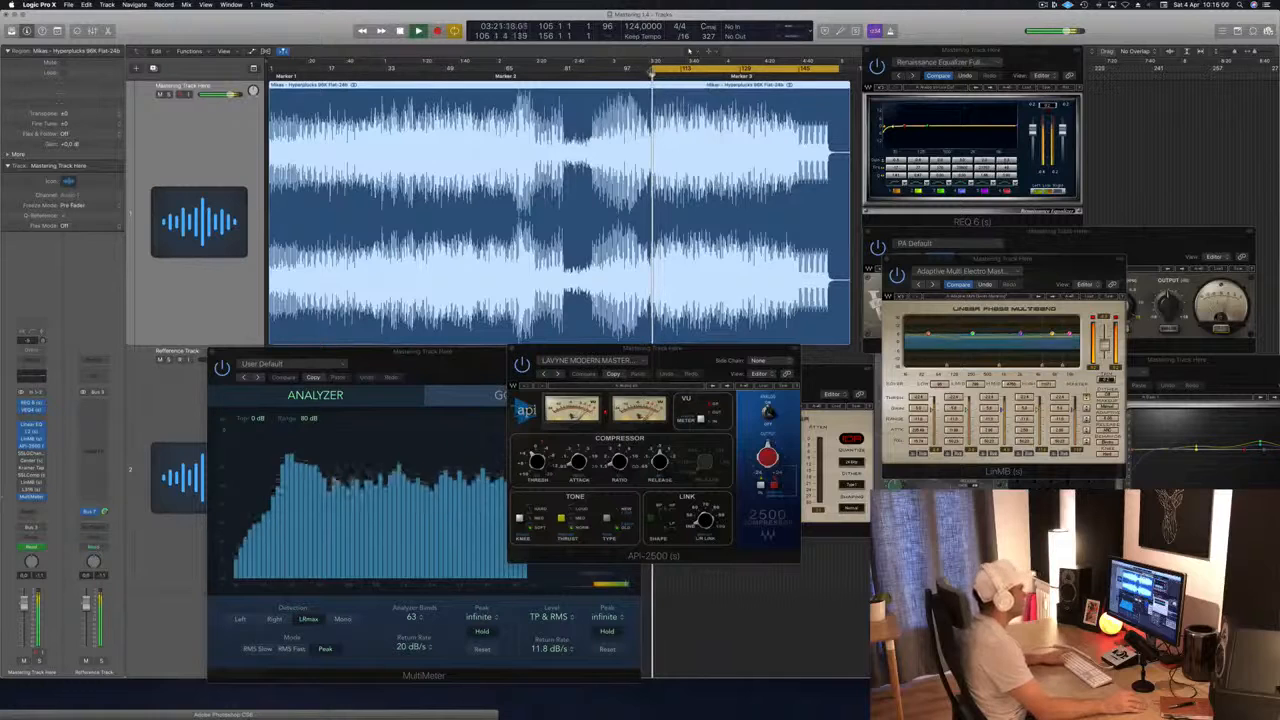
Step: Rearrange the windows, moving the API-2500 up over the waveform and the LinMB over the far end of the VEQ4
left_click_drag(688, 352, 729, 295)
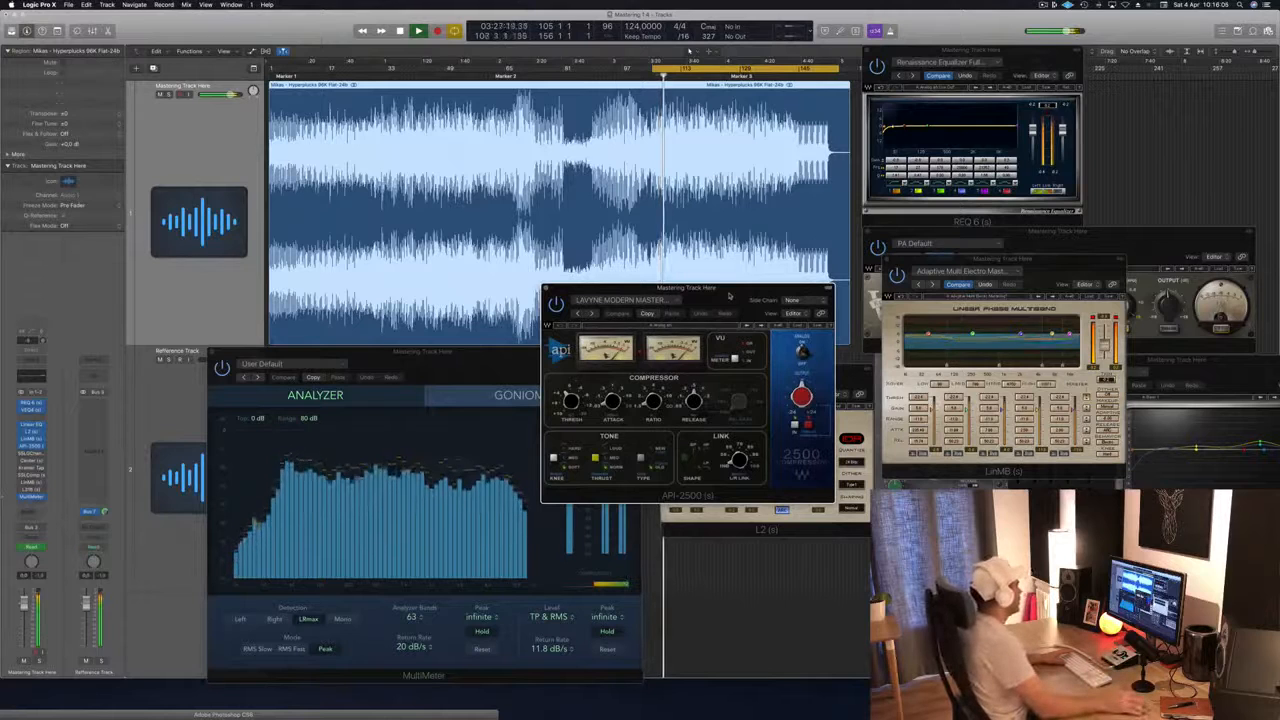
left_click(39, 620)
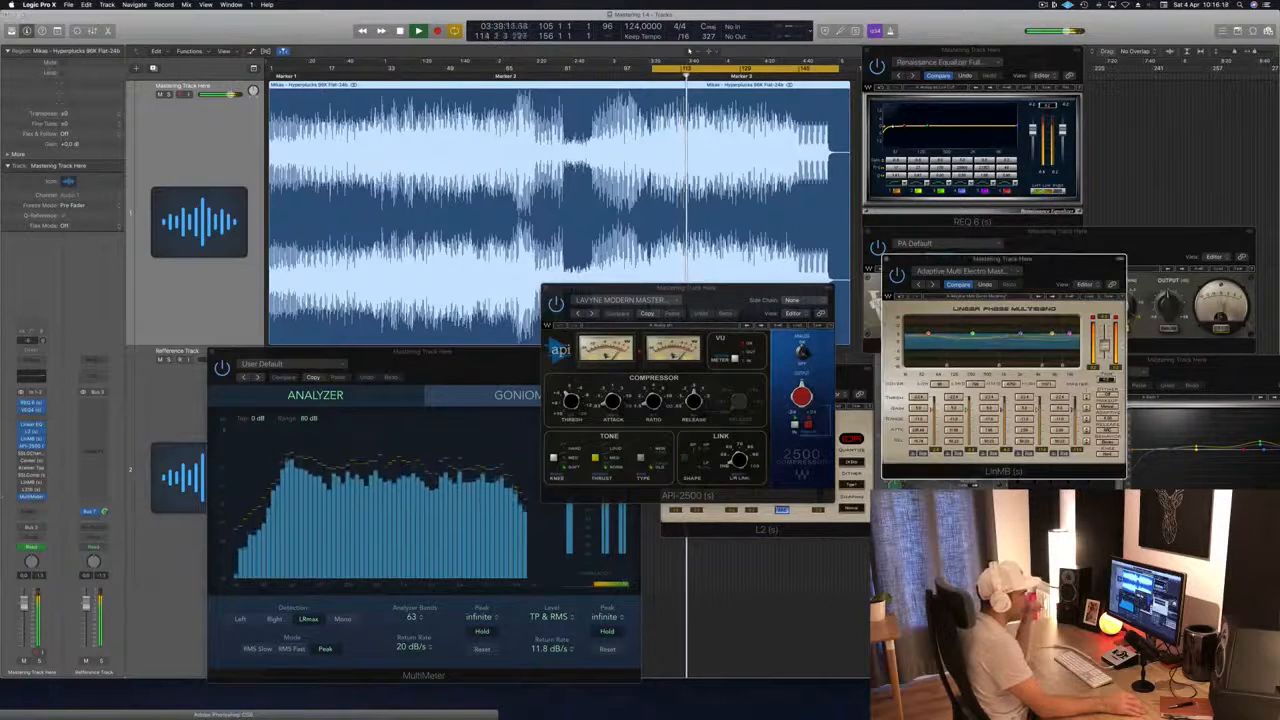
left_click_drag(1081, 267, 1190, 251)
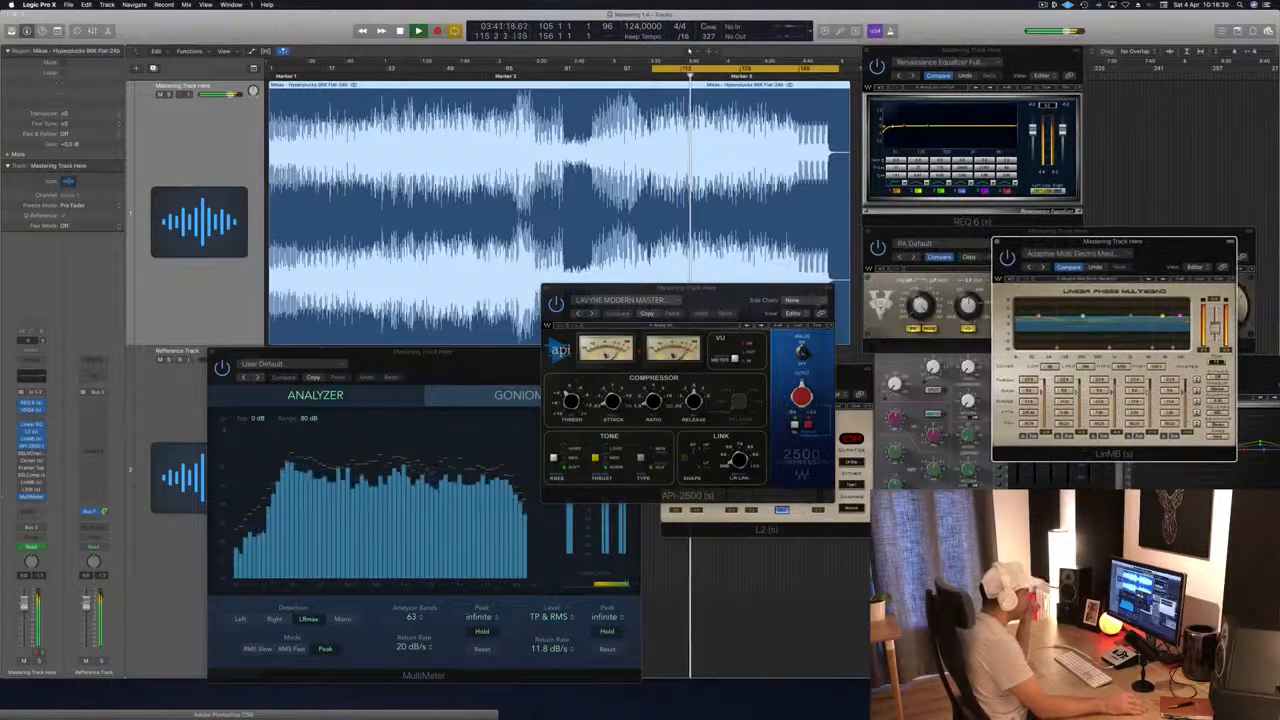
left_click_drag(750, 293, 782, 289)
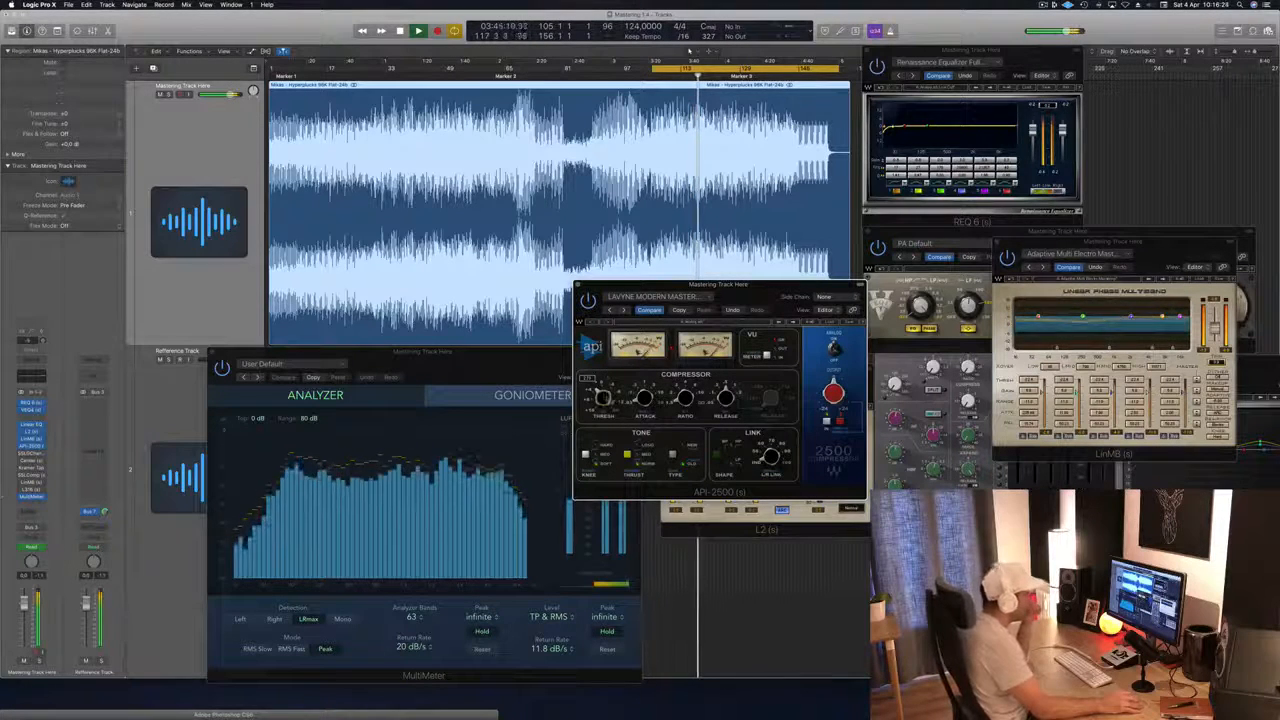
left_click_drag(730, 283, 772, 288)
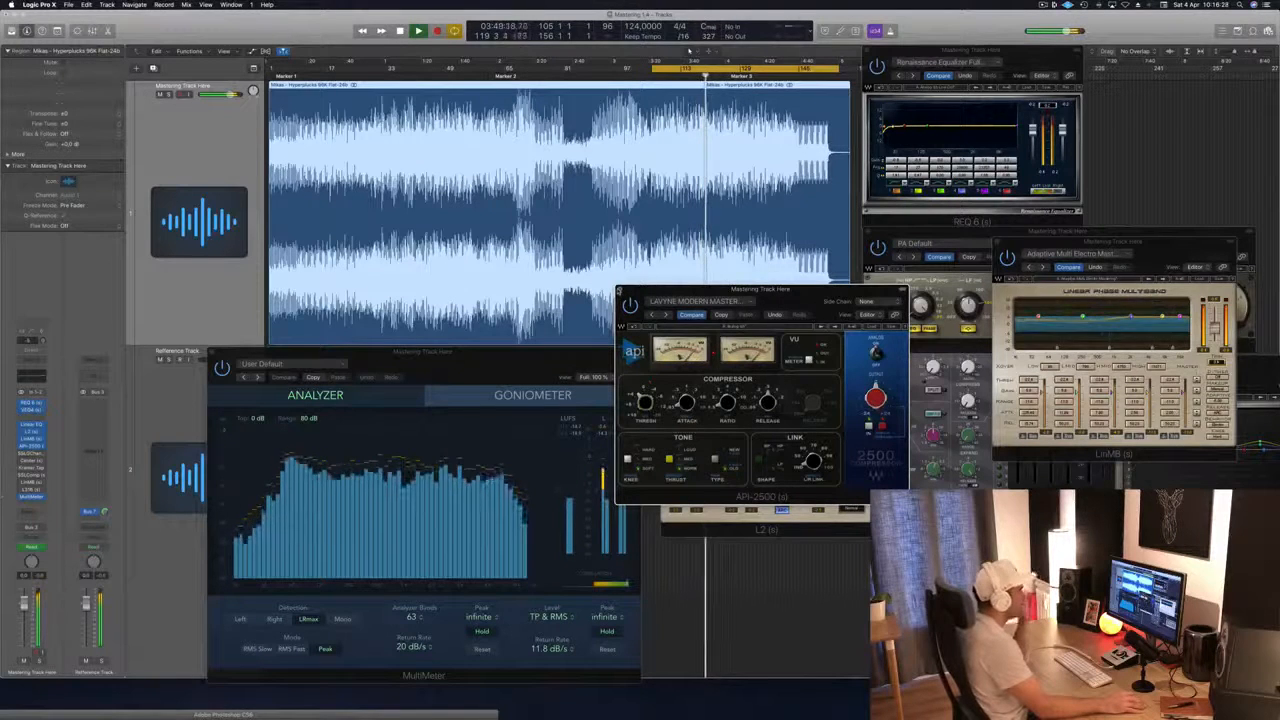
Step: Close the API-2500 window and bring the MultiMeter to the front
left_click(620, 291)
left_click(556, 461)
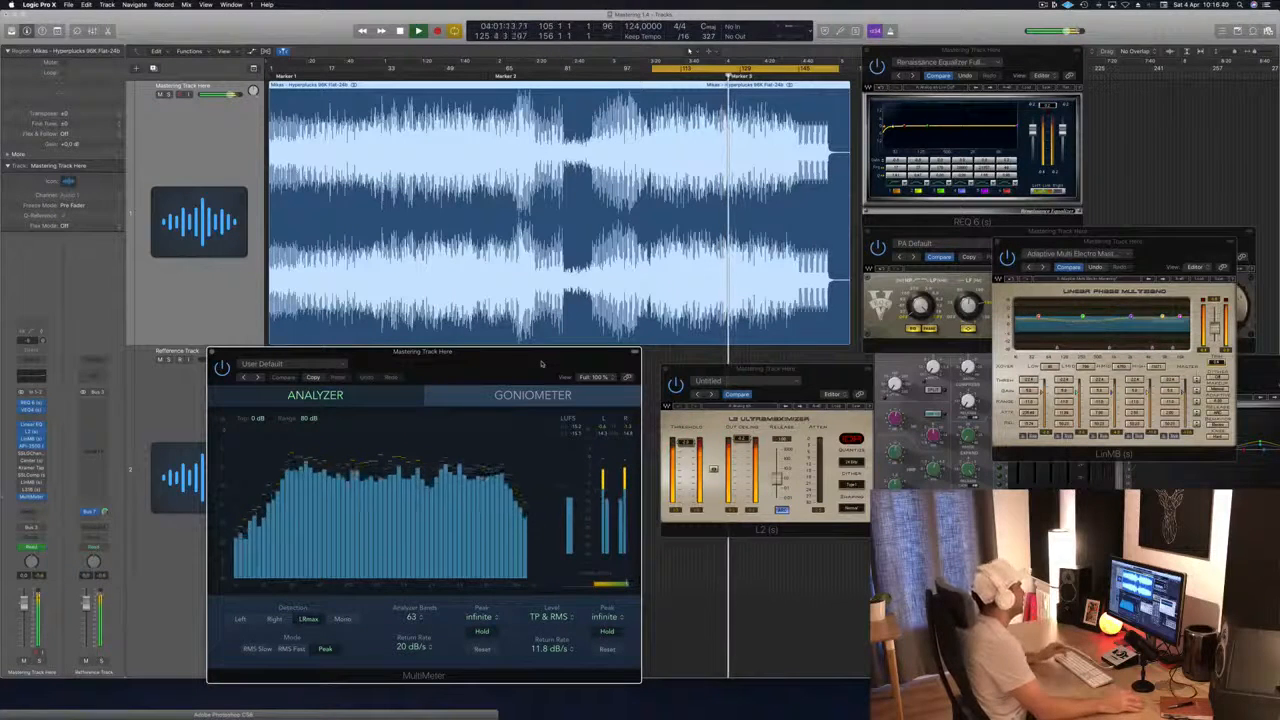
left_click_drag(542, 364, 545, 363)
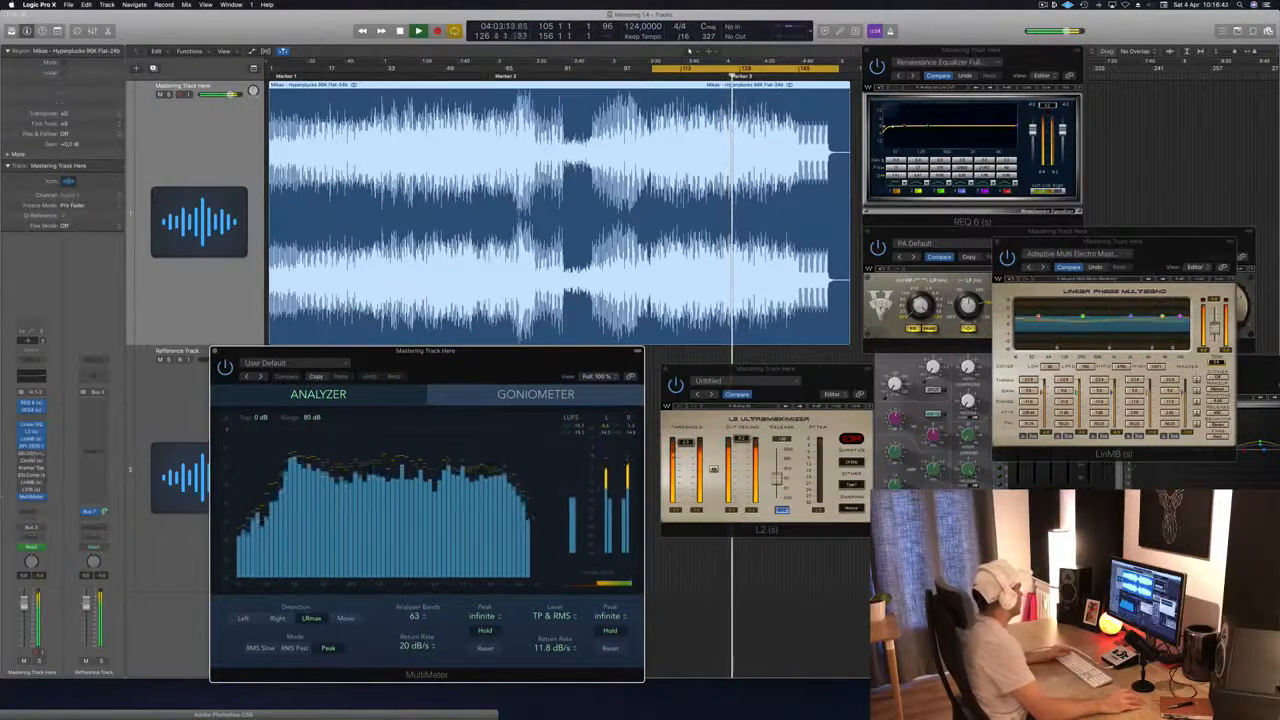
Step: Activate the SSLGChannel on the mastering track and place its window over the edge of the L2
left_click(32, 455)
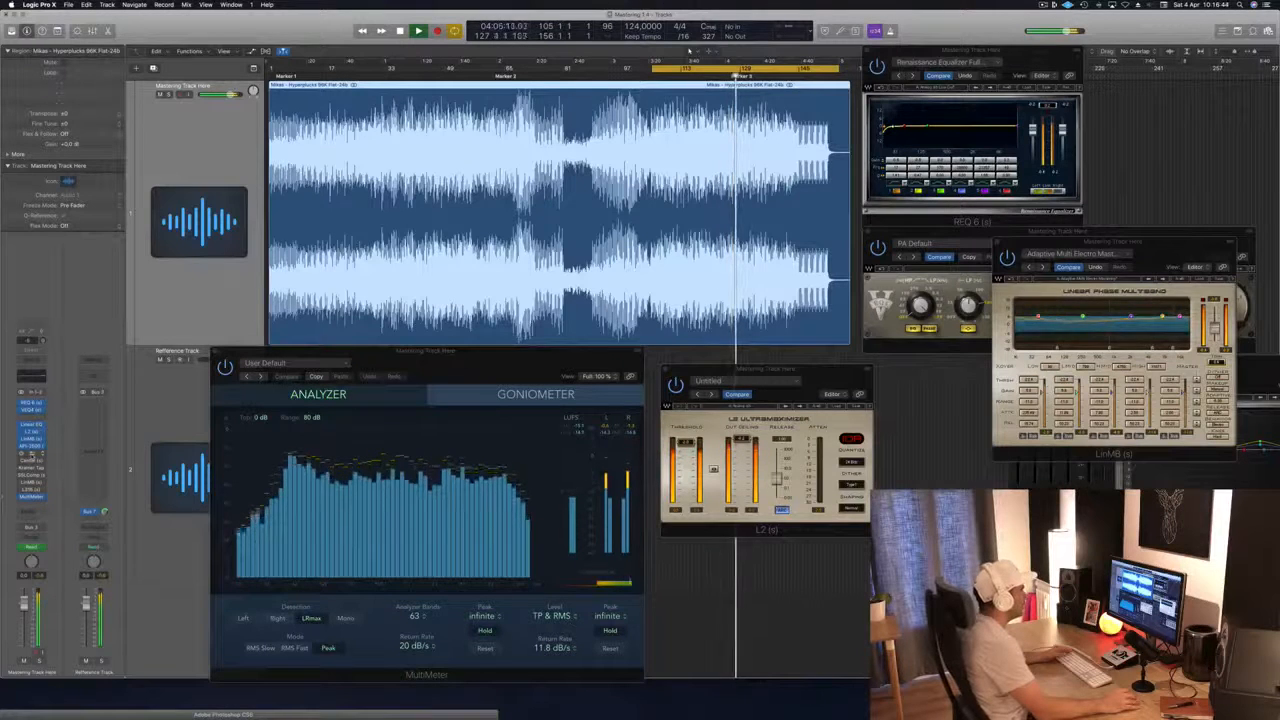
left_click(32, 455)
left_click_drag(964, 300, 875, 311)
Step: Audition the cycle with the SSLGChannel active, and move the LinMB window below the VEQ4
key("space")
key("space")
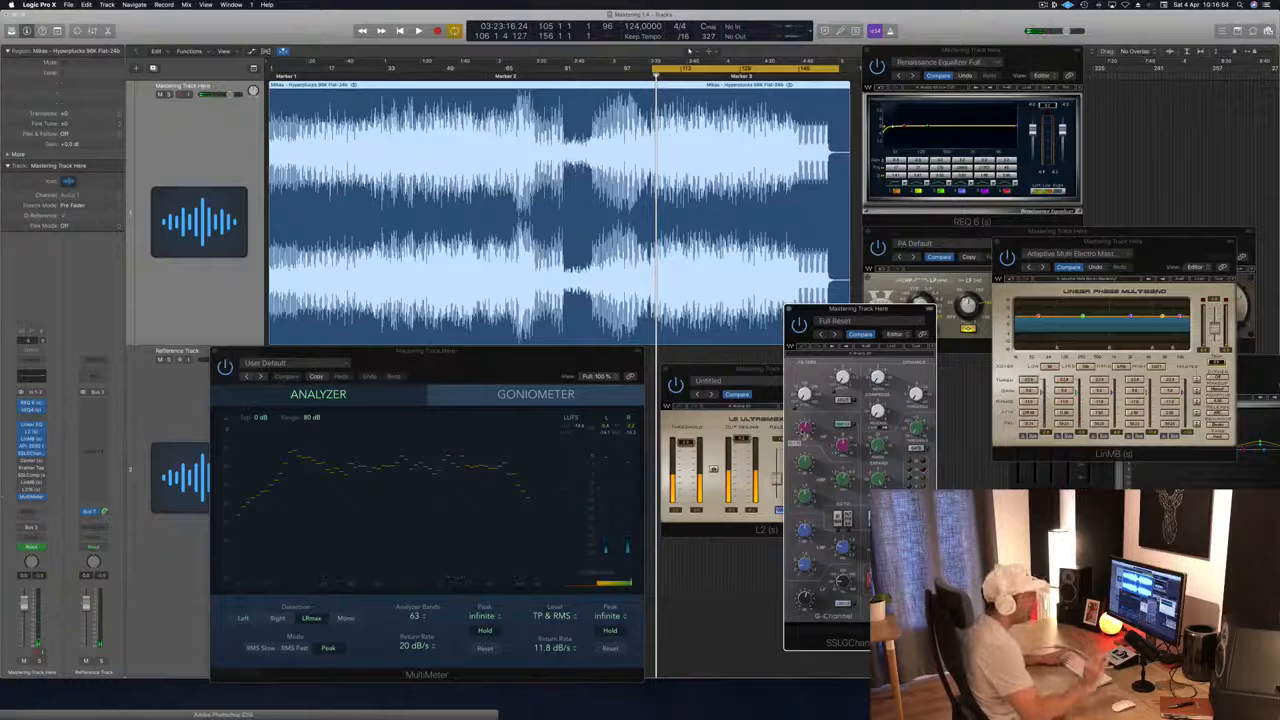
key("space")
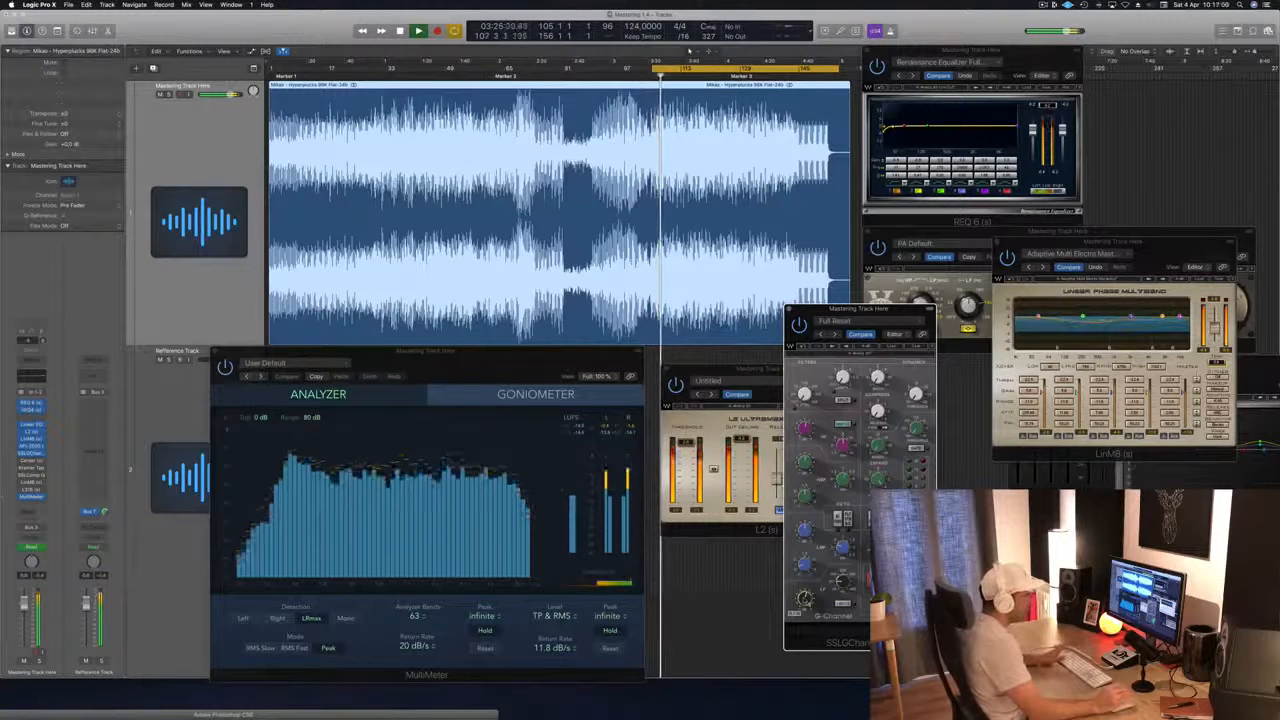
key("space")
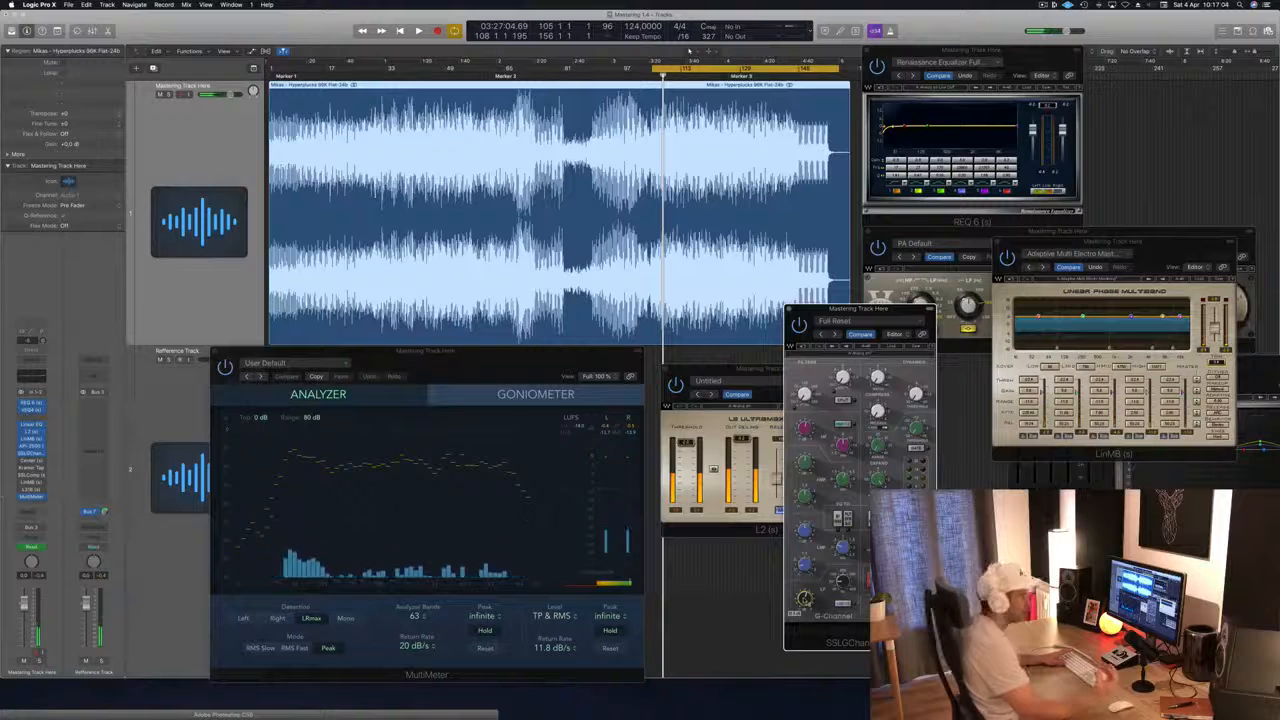
key("space")
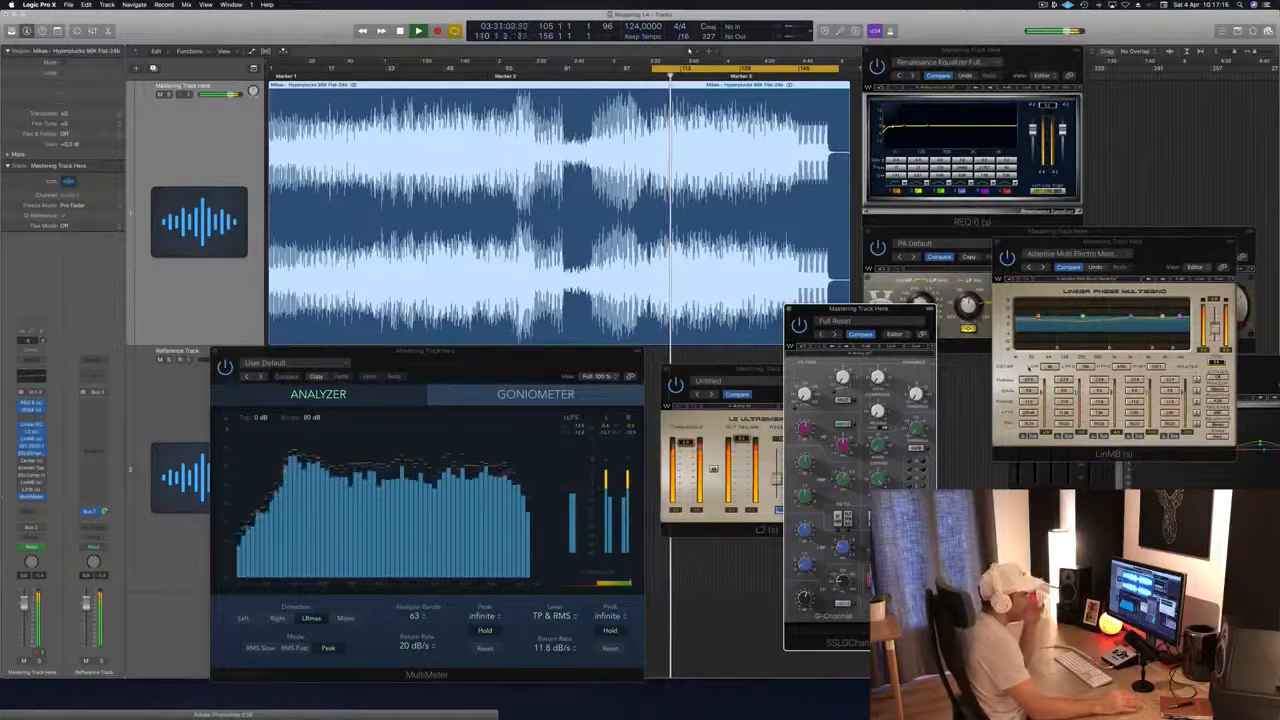
left_click_drag(1168, 248, 1205, 322)
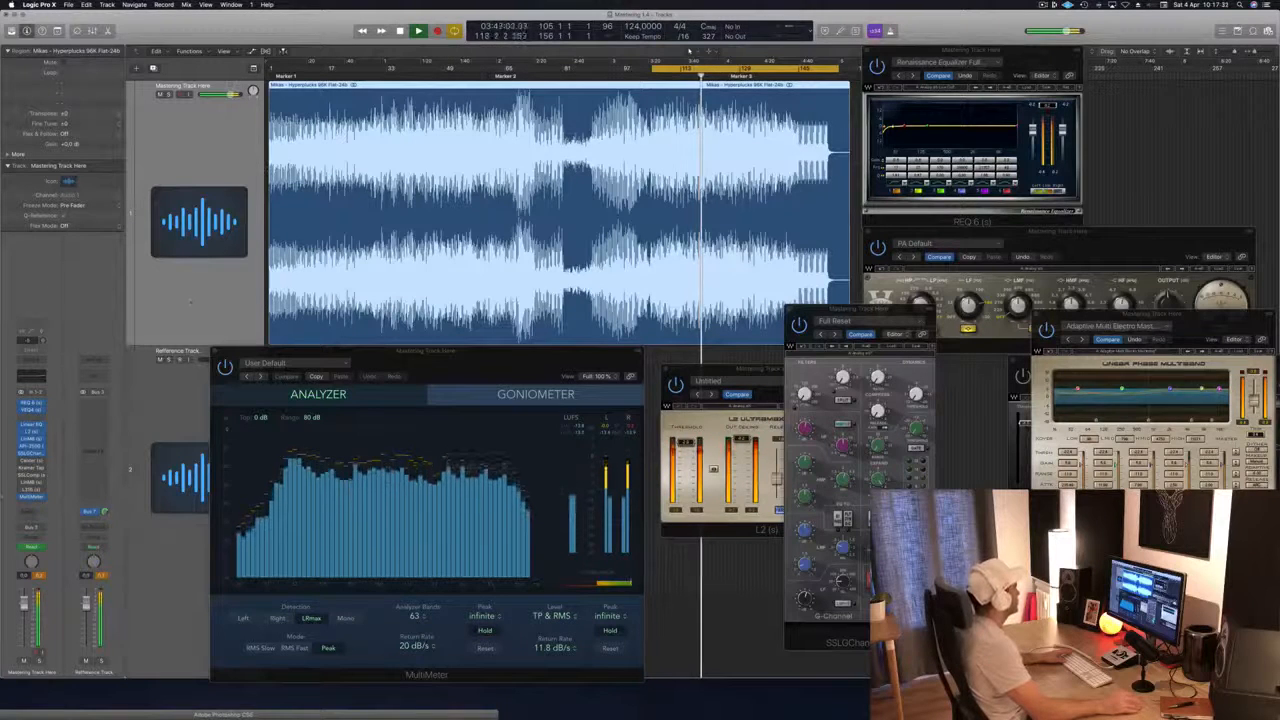
Step: Activate the Center plugin on the mastering track, place its window beside the SSLGChannel, and reset the track's peak level during playback
key("space")
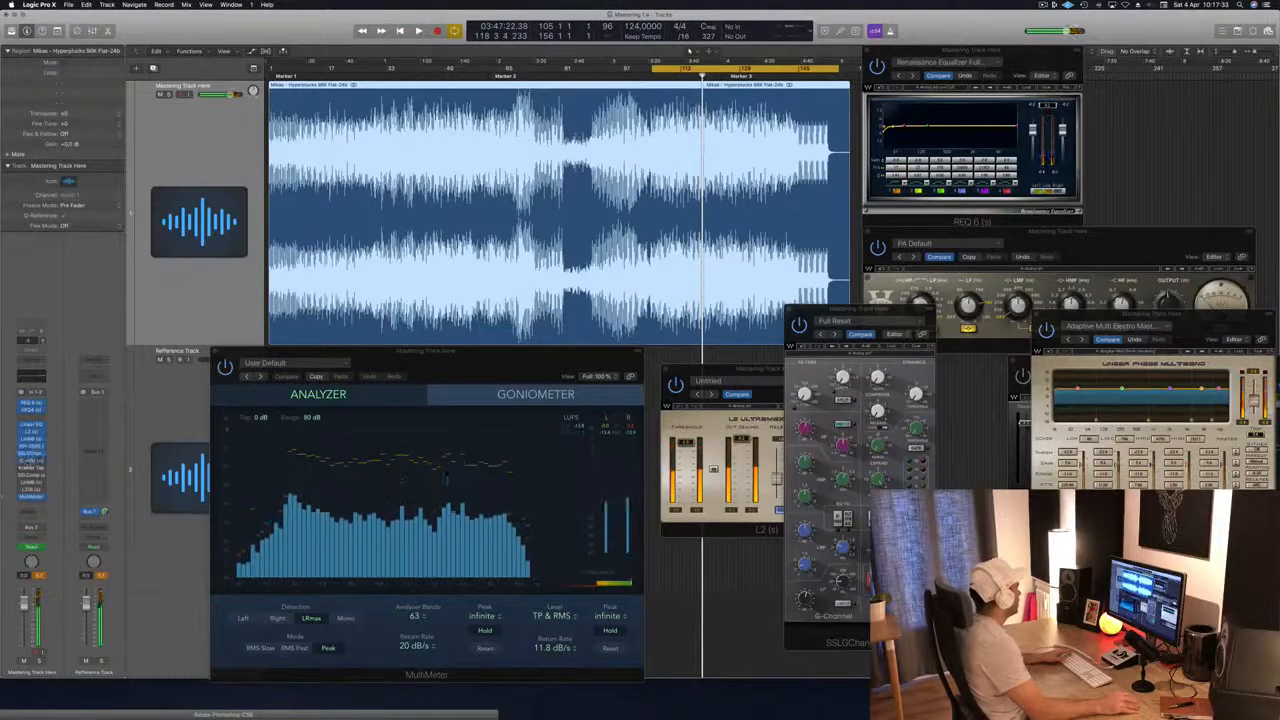
left_click(21, 461)
left_click(31, 461)
key("space")
left_click_drag(170, 35, 710, 239)
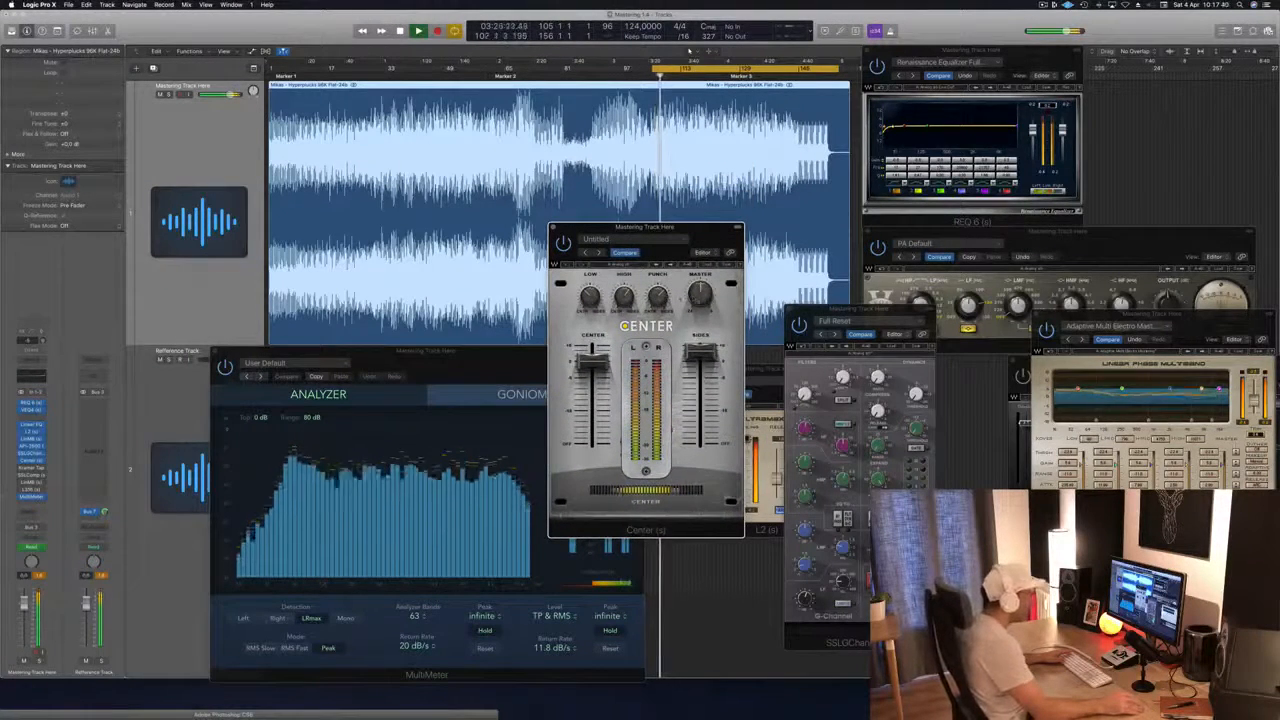
mouse_move(702, 299)
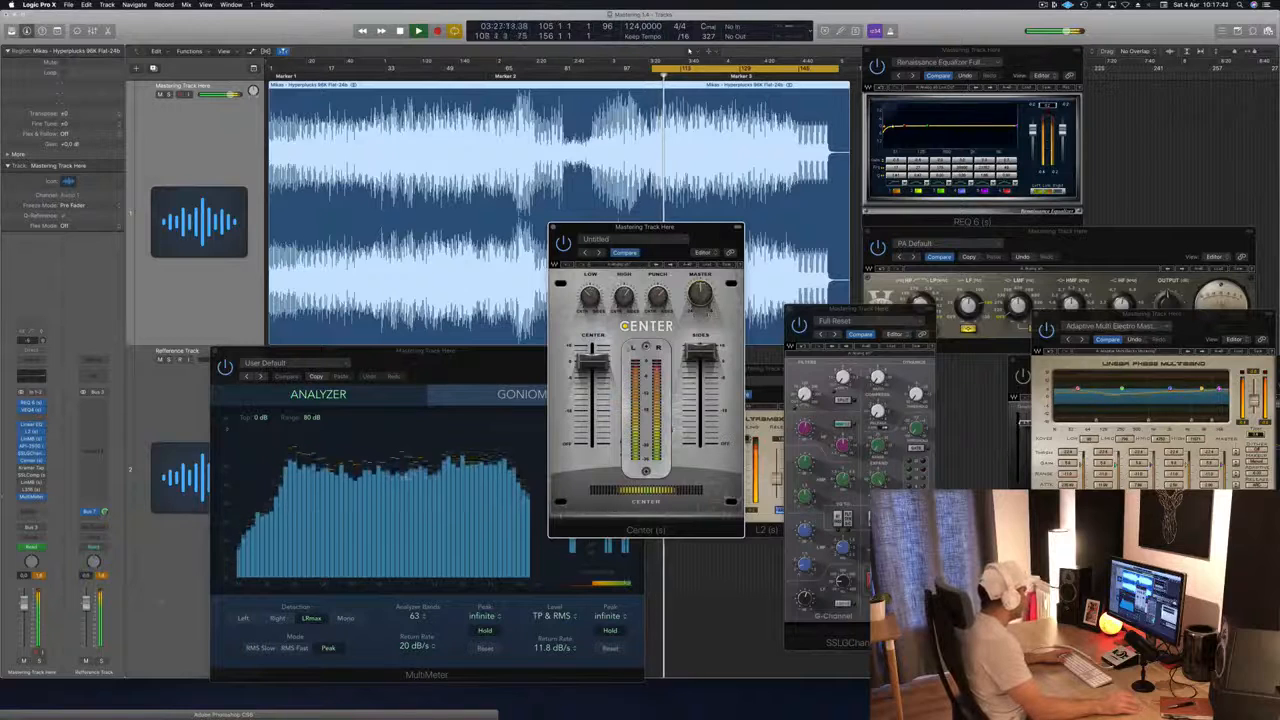
left_click(41, 577)
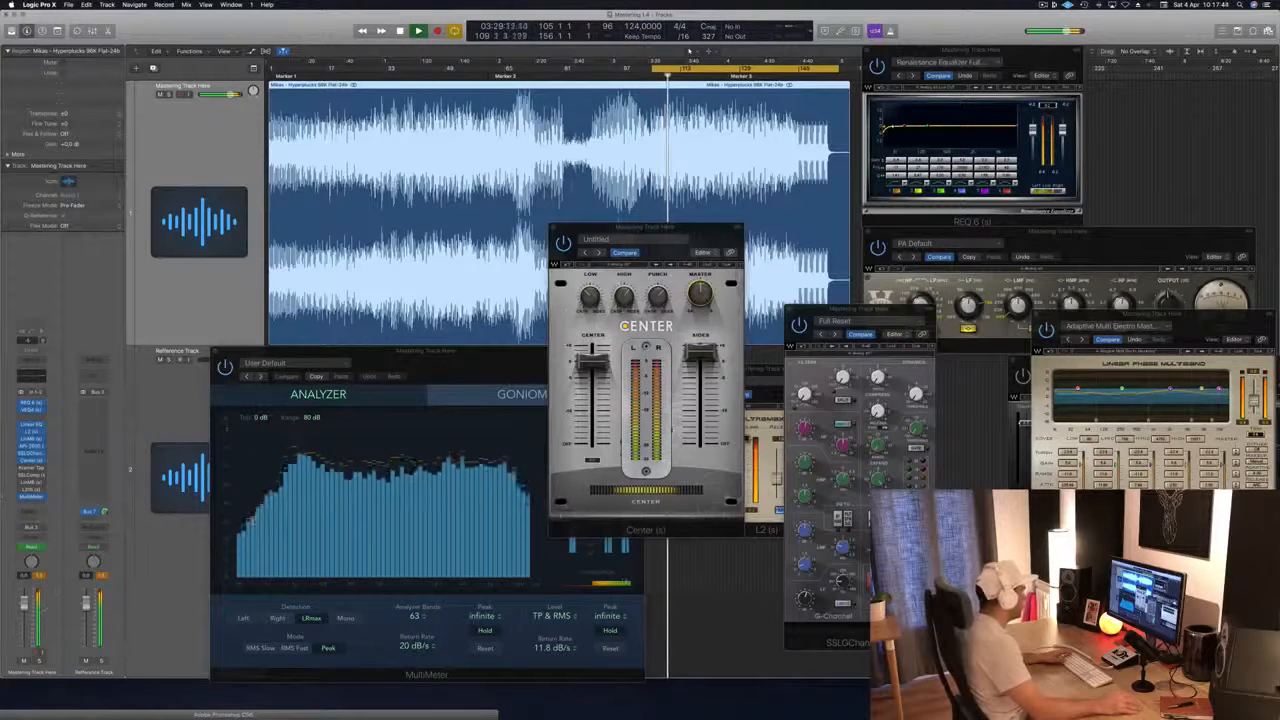
Step: Audition the cycle with the Center plugin active, stopping and restarting playback from the start of the cycle
left_click(701, 296)
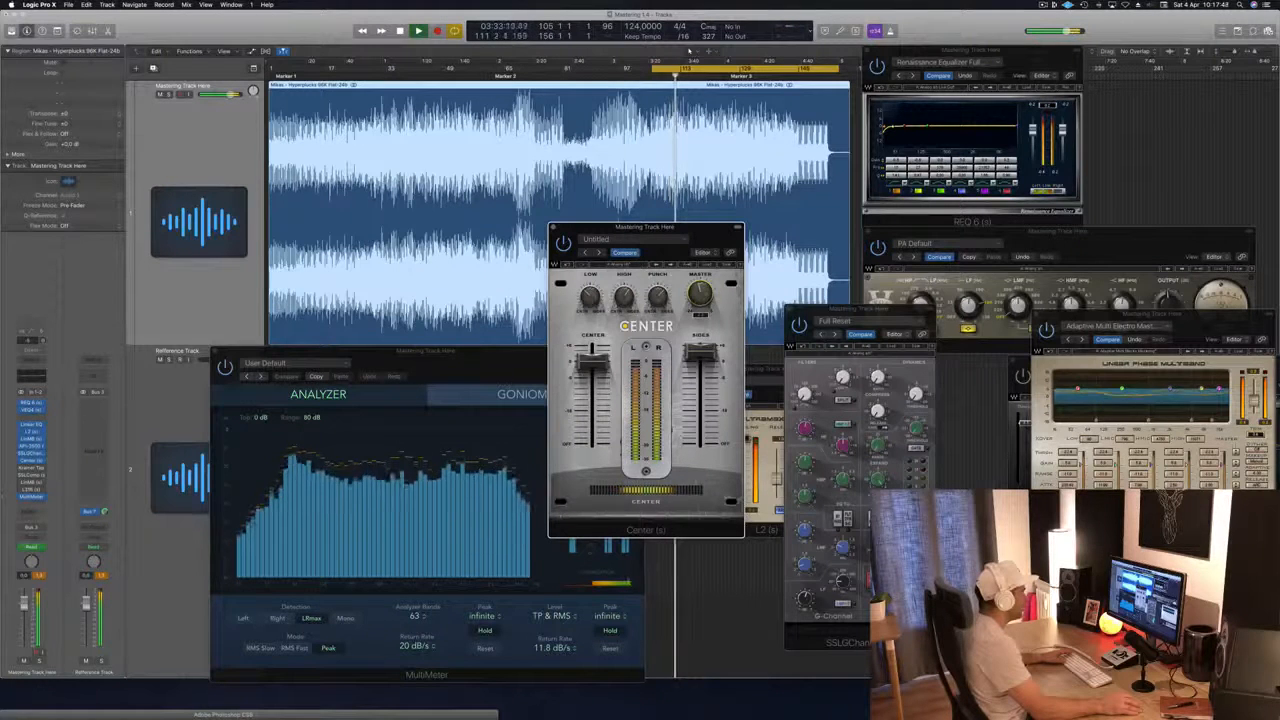
key("space")
key("space")
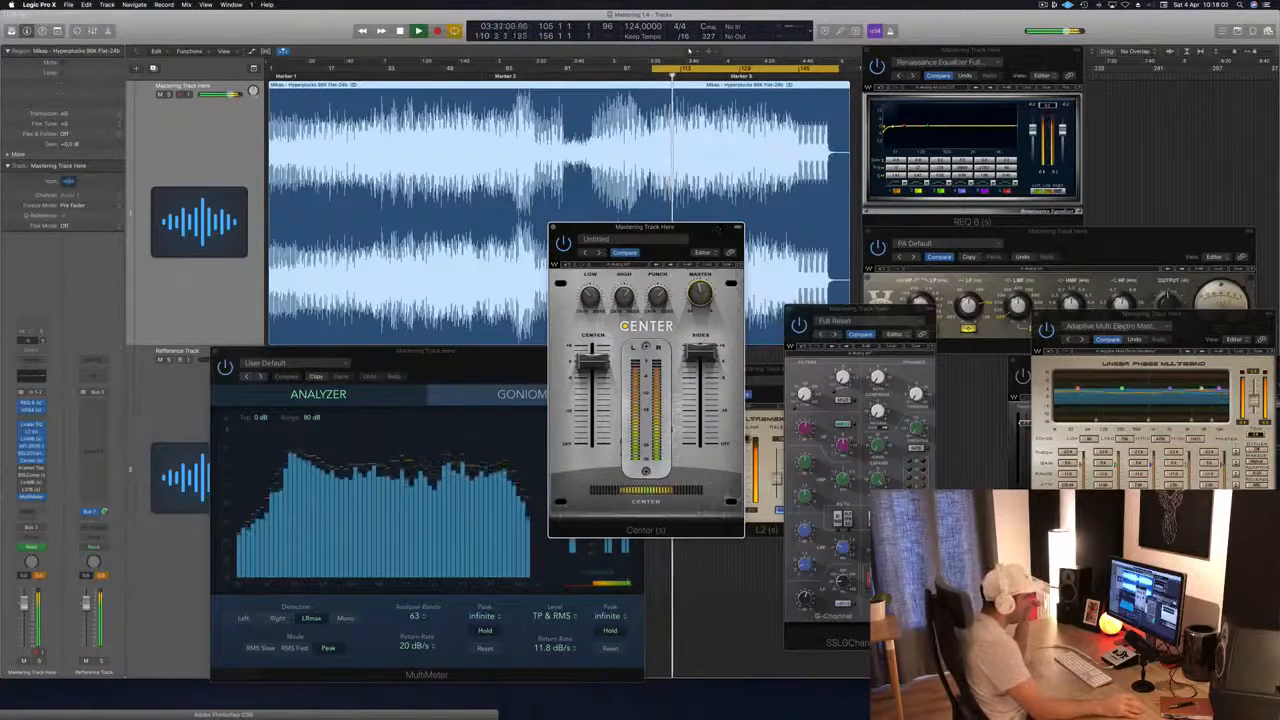
left_click(906, 309)
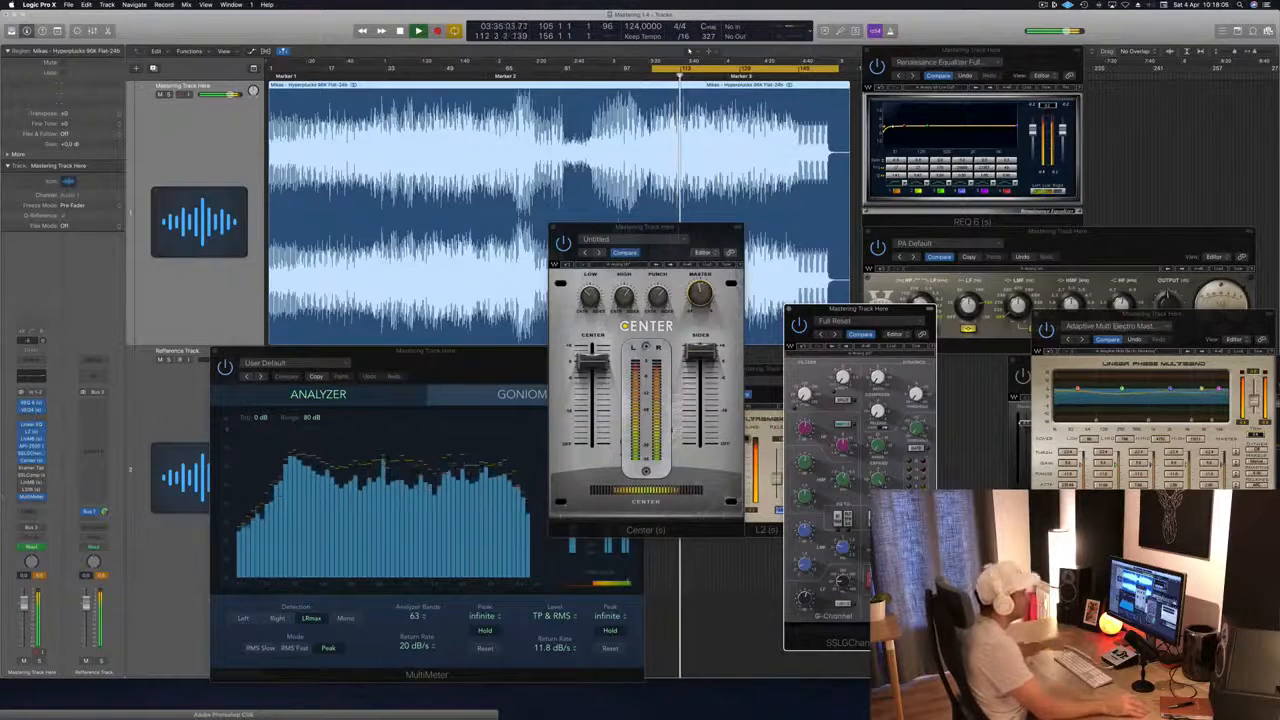
key("b")
key("space")
key("space")
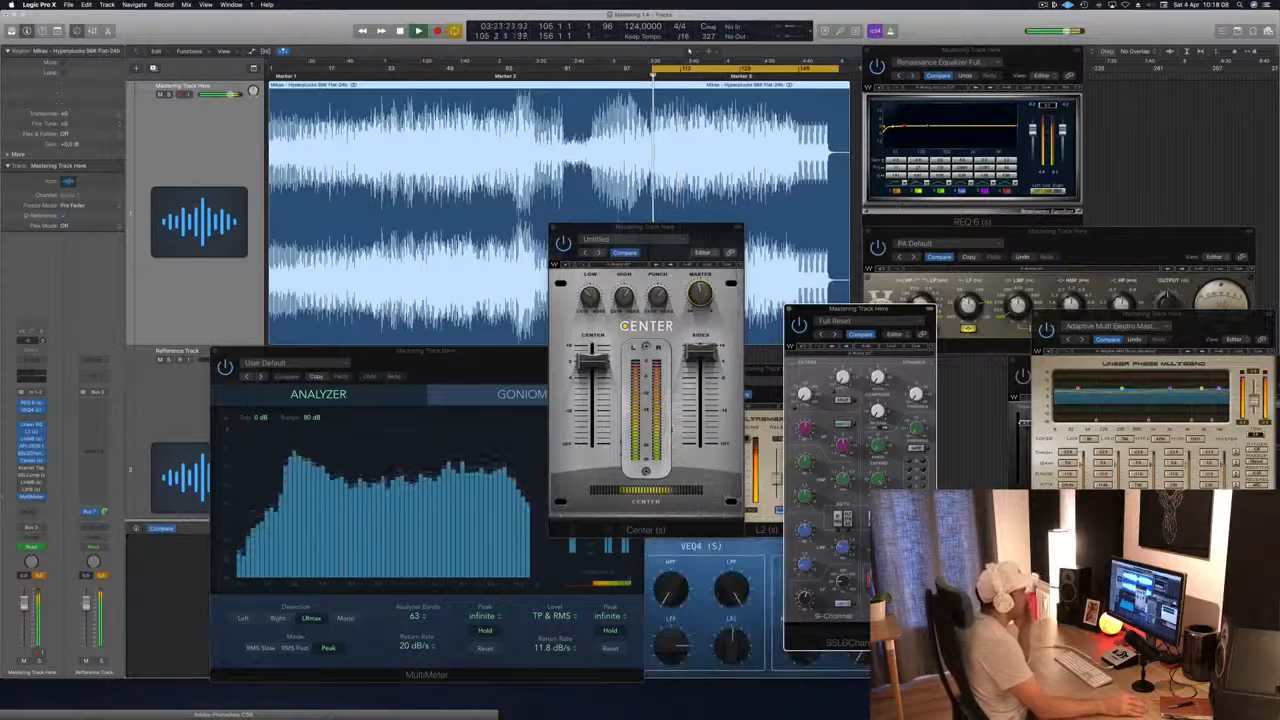
Step: Move the Center window toward the SSLGChannel while the cycle plays, and close it
left_click(688, 231)
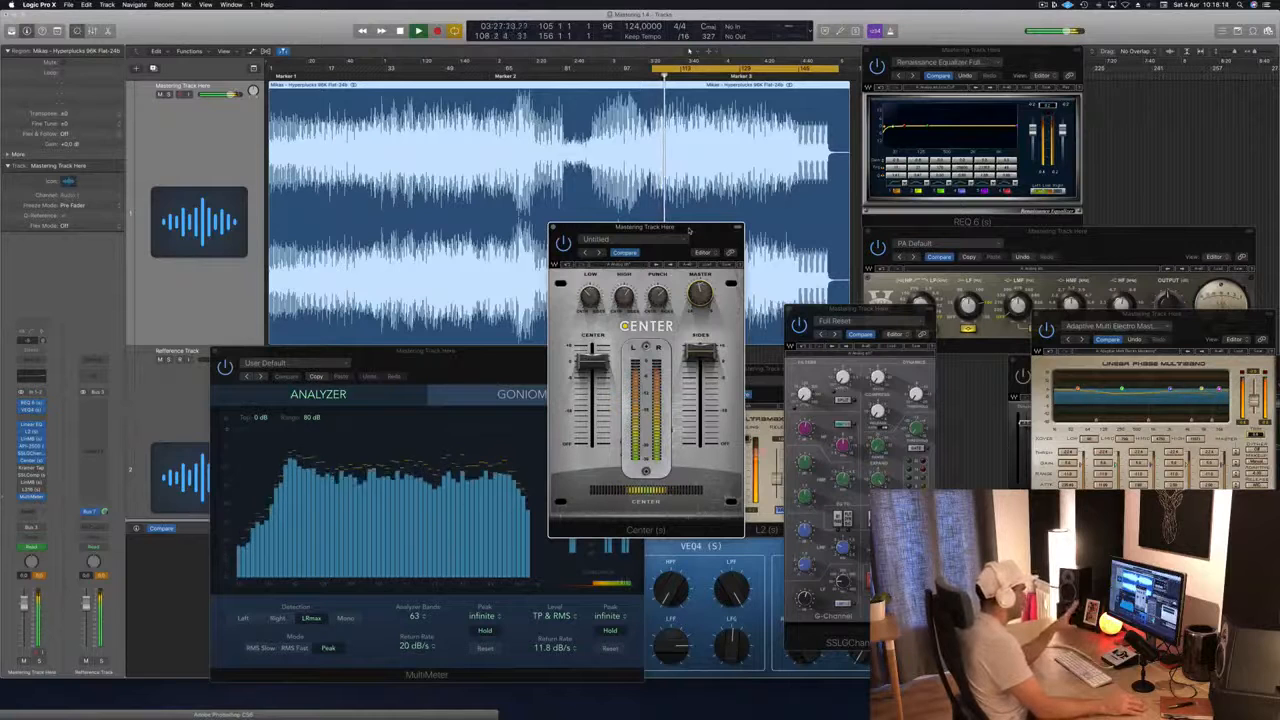
left_click_drag(688, 231, 700, 237)
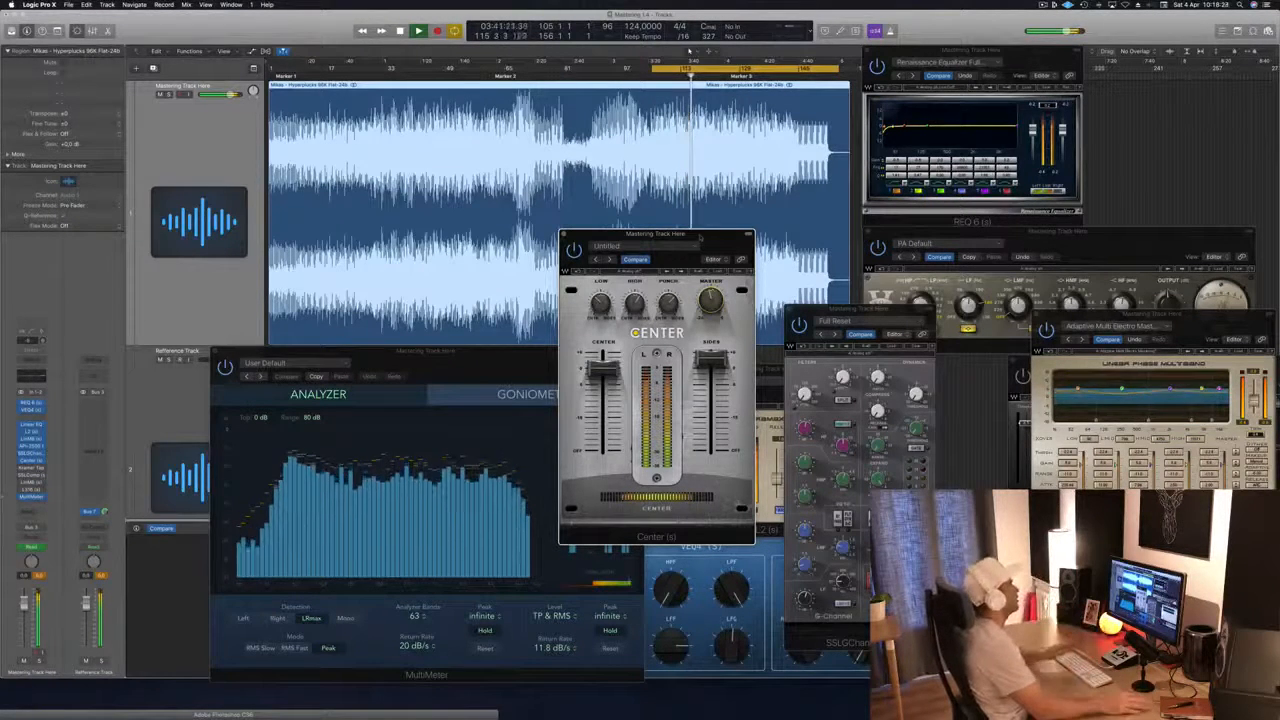
left_click_drag(709, 237, 736, 239)
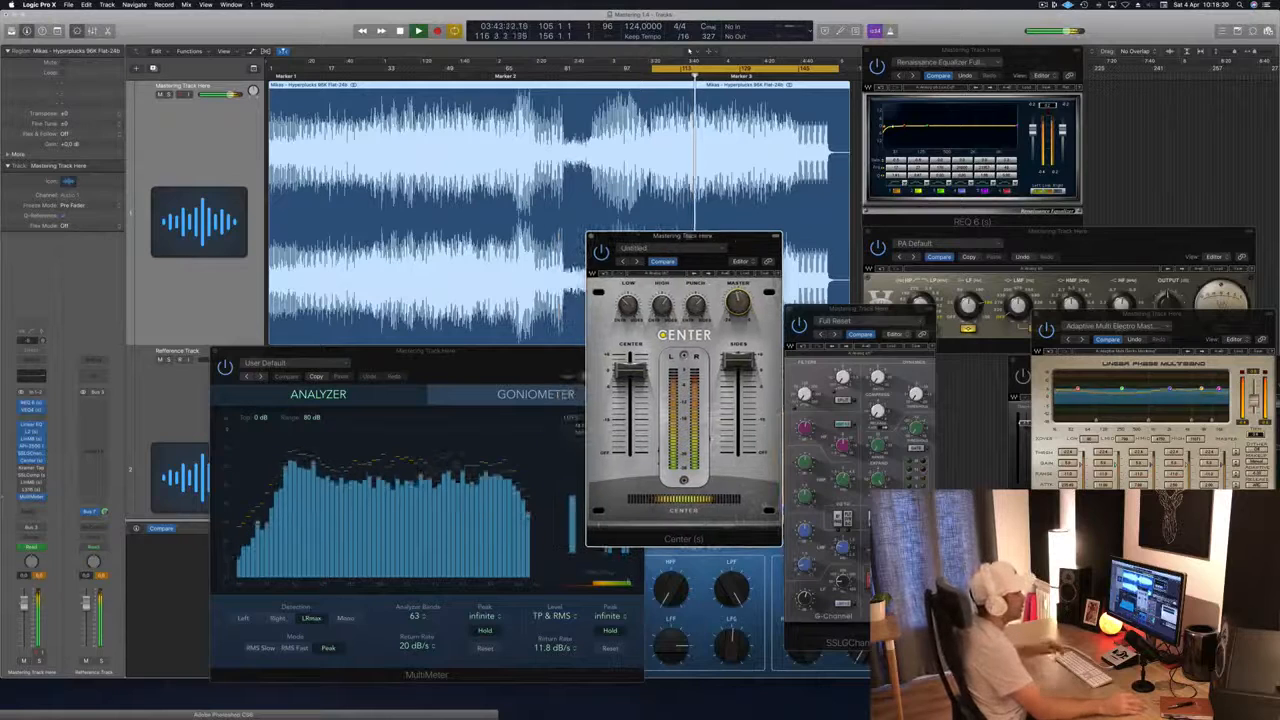
left_click(590, 238)
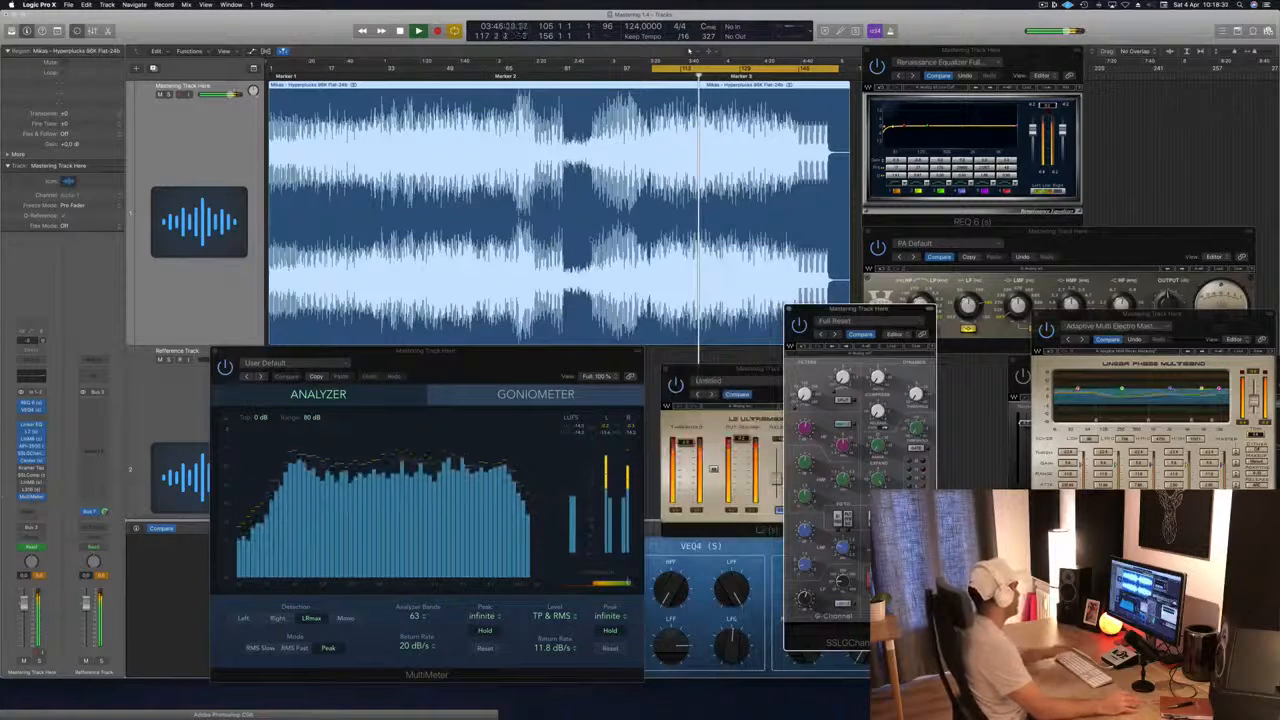
Step: Open the Kramer Tape from the mastering track's effect chain and place its window over the upper part of the SSLGChannel
left_click(31, 468)
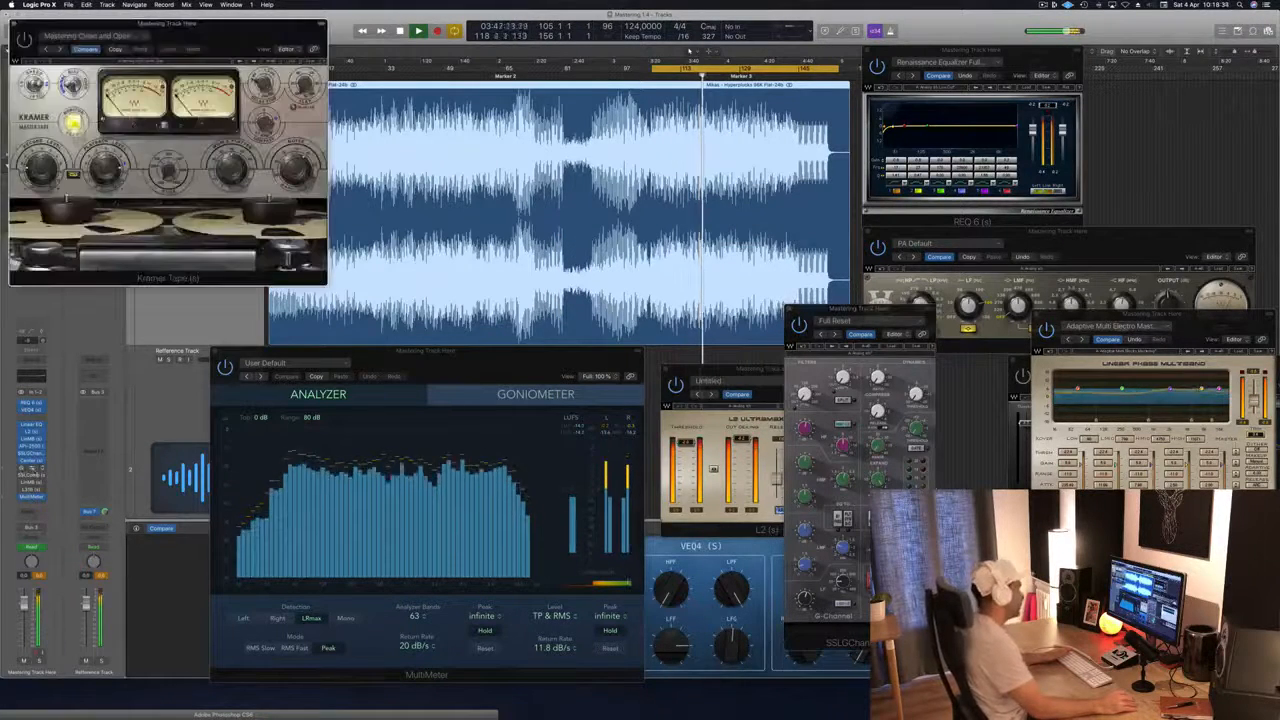
left_click_drag(257, 33, 862, 200)
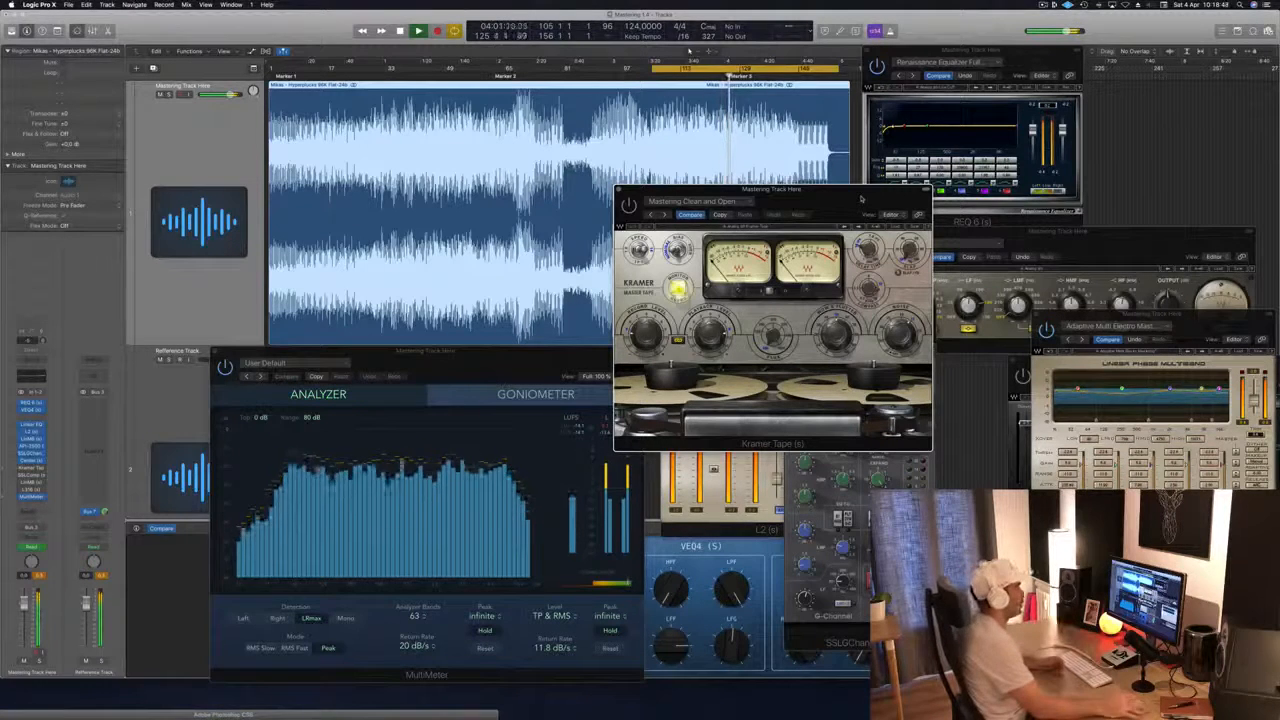
left_click_drag(861, 199, 690, 181)
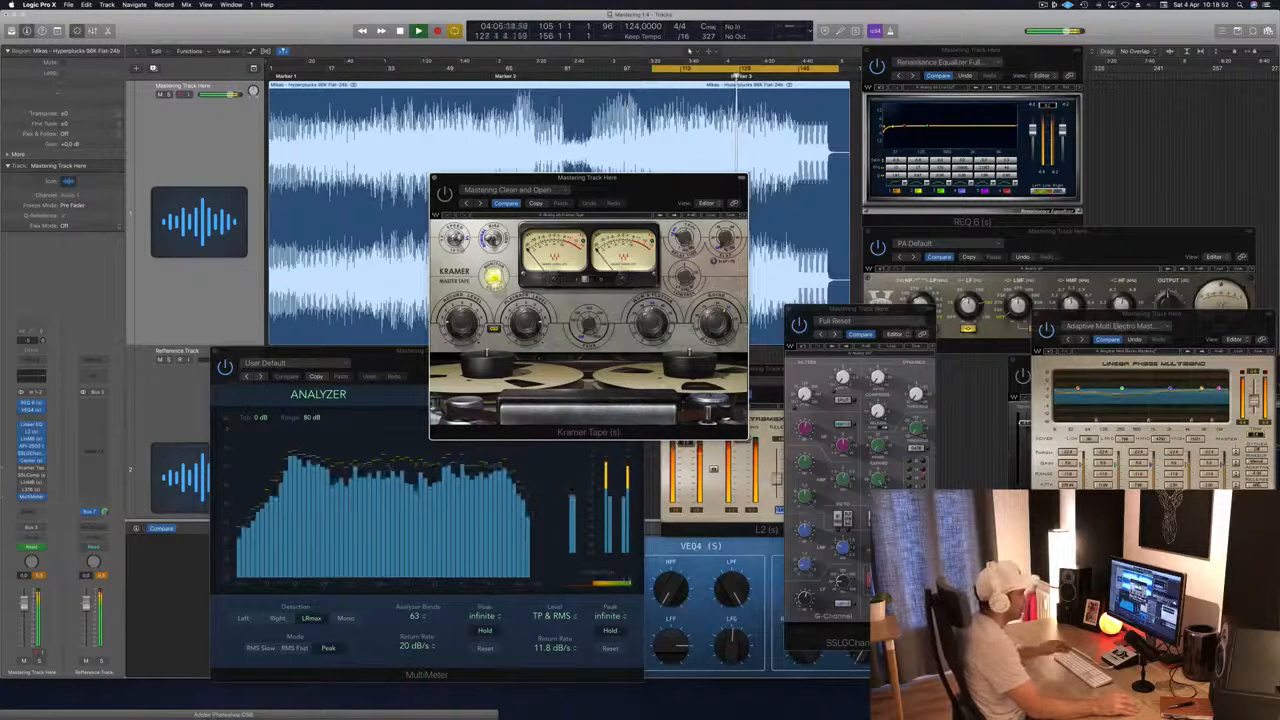
left_click(850, 309)
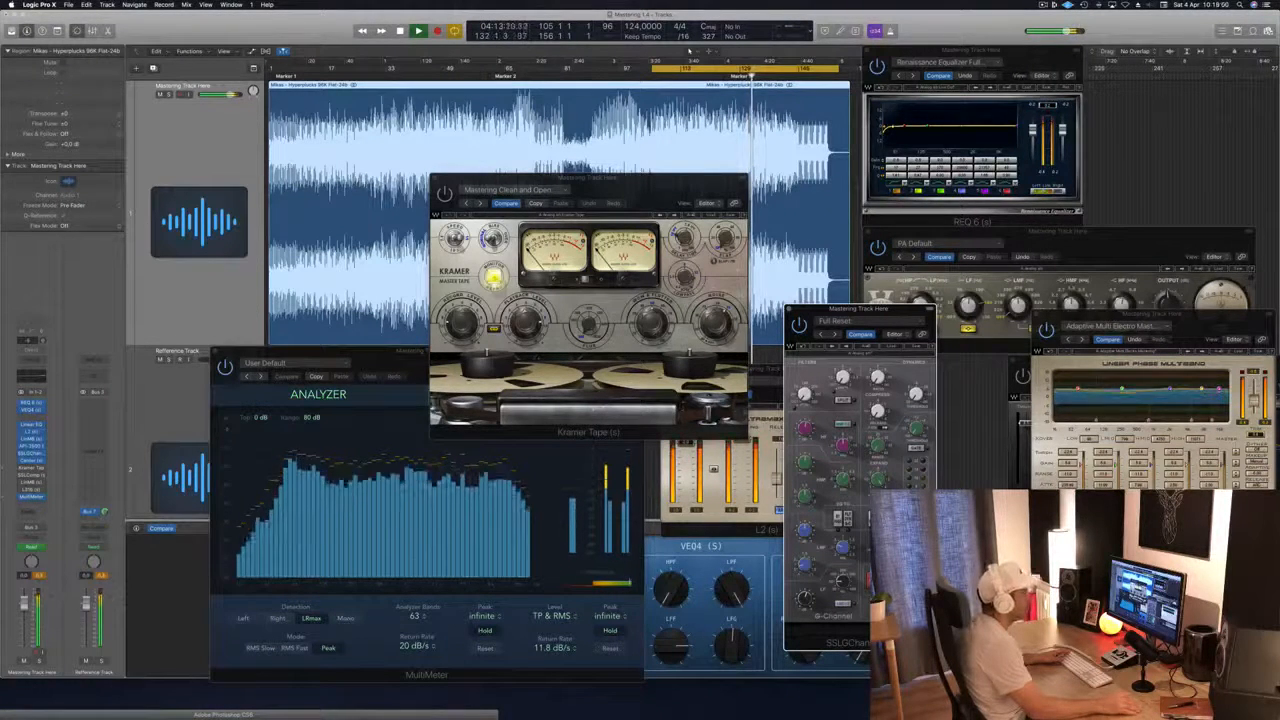
left_click_drag(651, 180, 1203, 140)
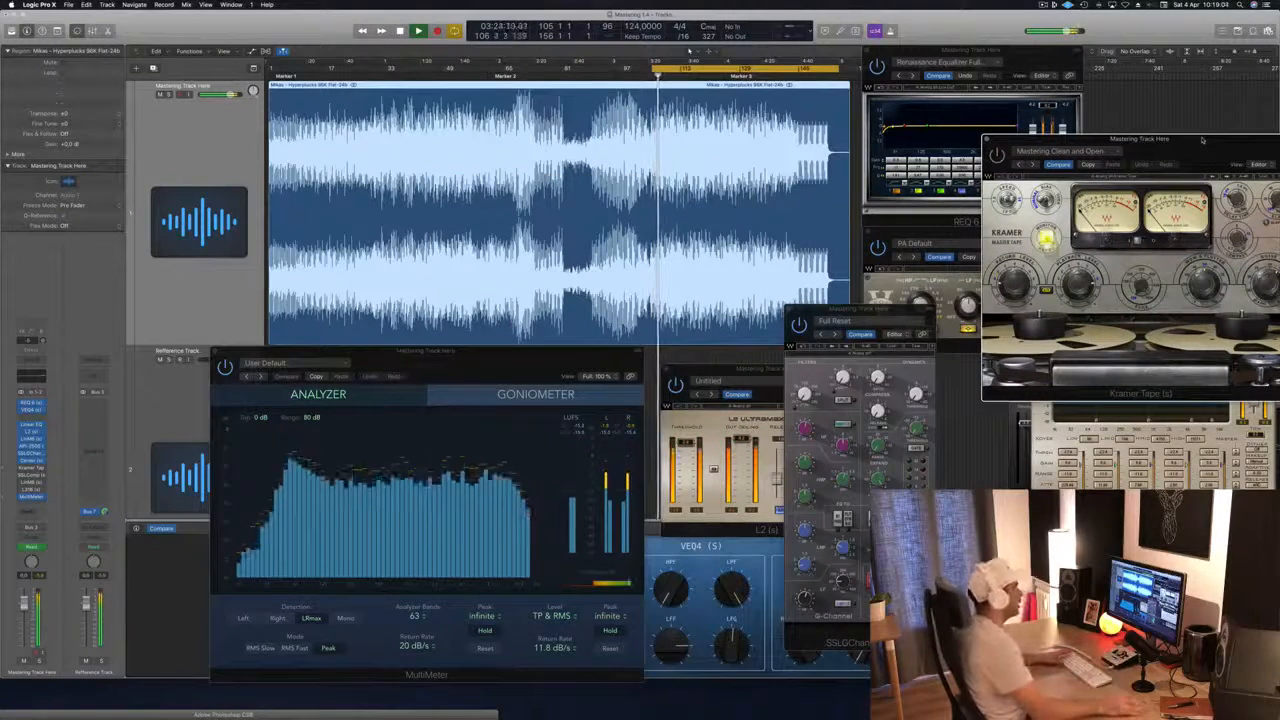
left_click_drag(1170, 147, 835, 160)
Step: Activate the Kramer Tape on the mastering track and restart playback from the start of the cycle
key("space")
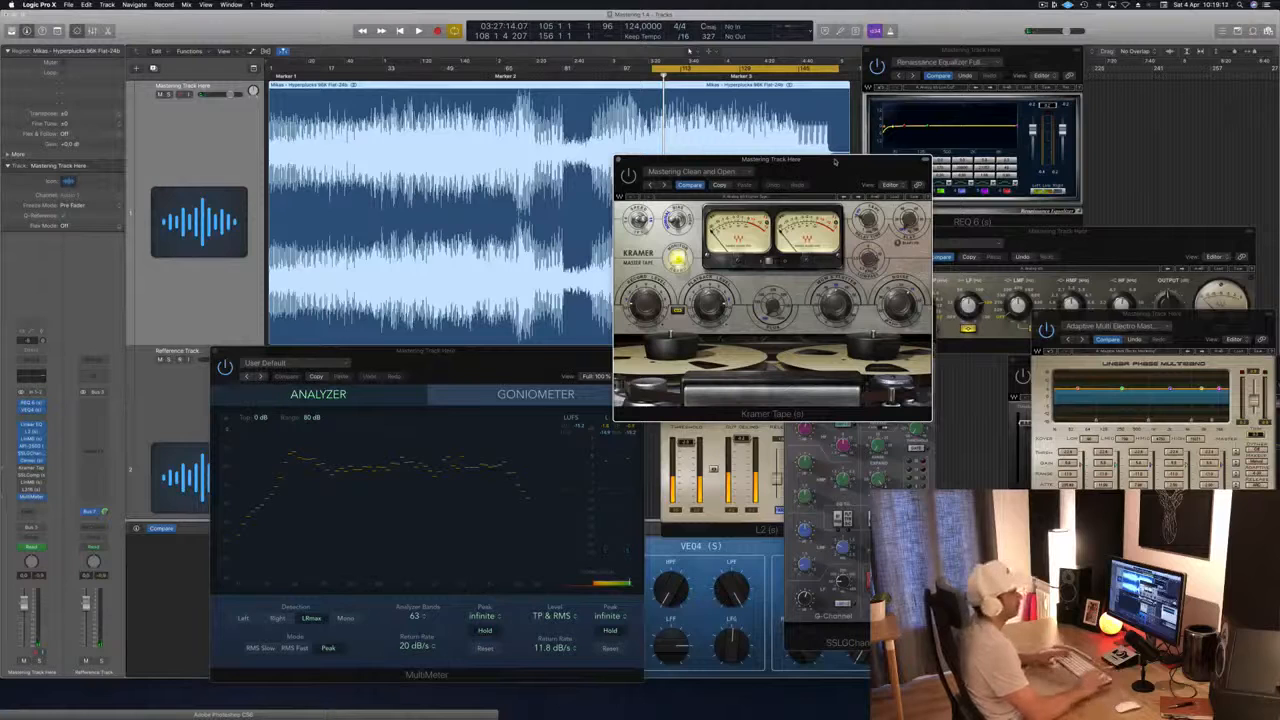
left_click_drag(835, 161, 841, 163)
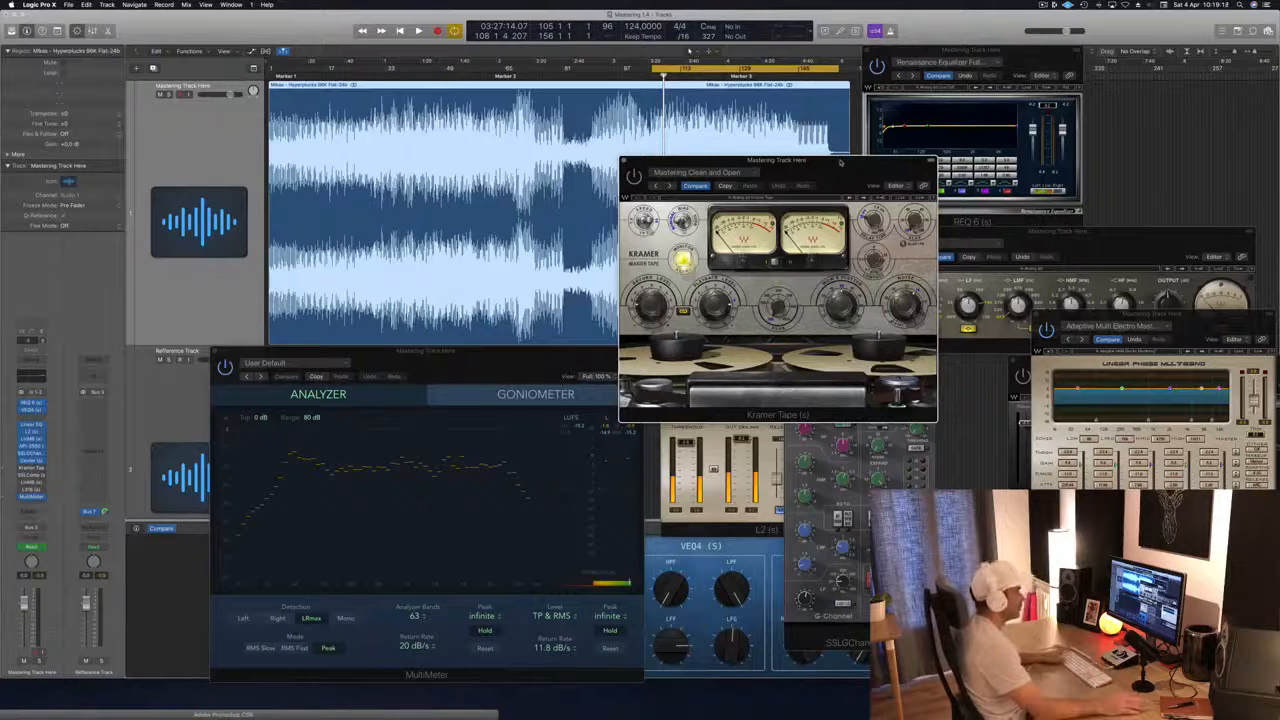
key("space")
left_click_drag(841, 163, 801, 176)
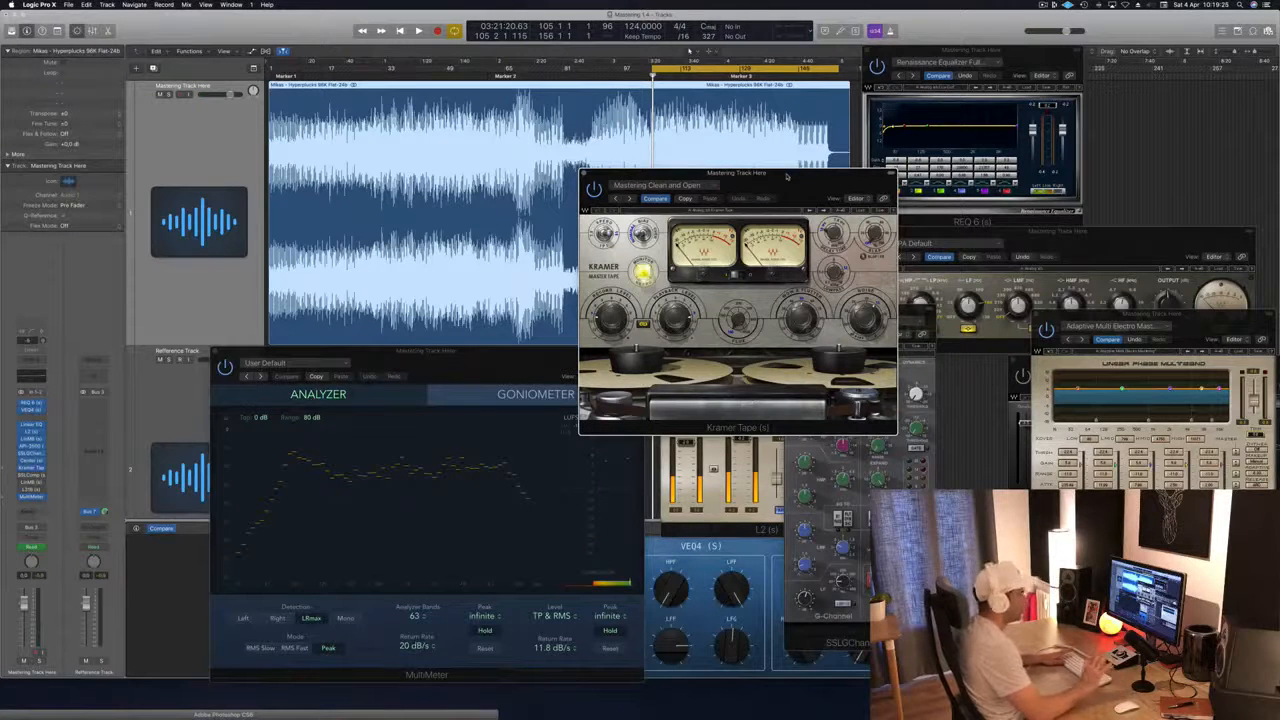
key("space")
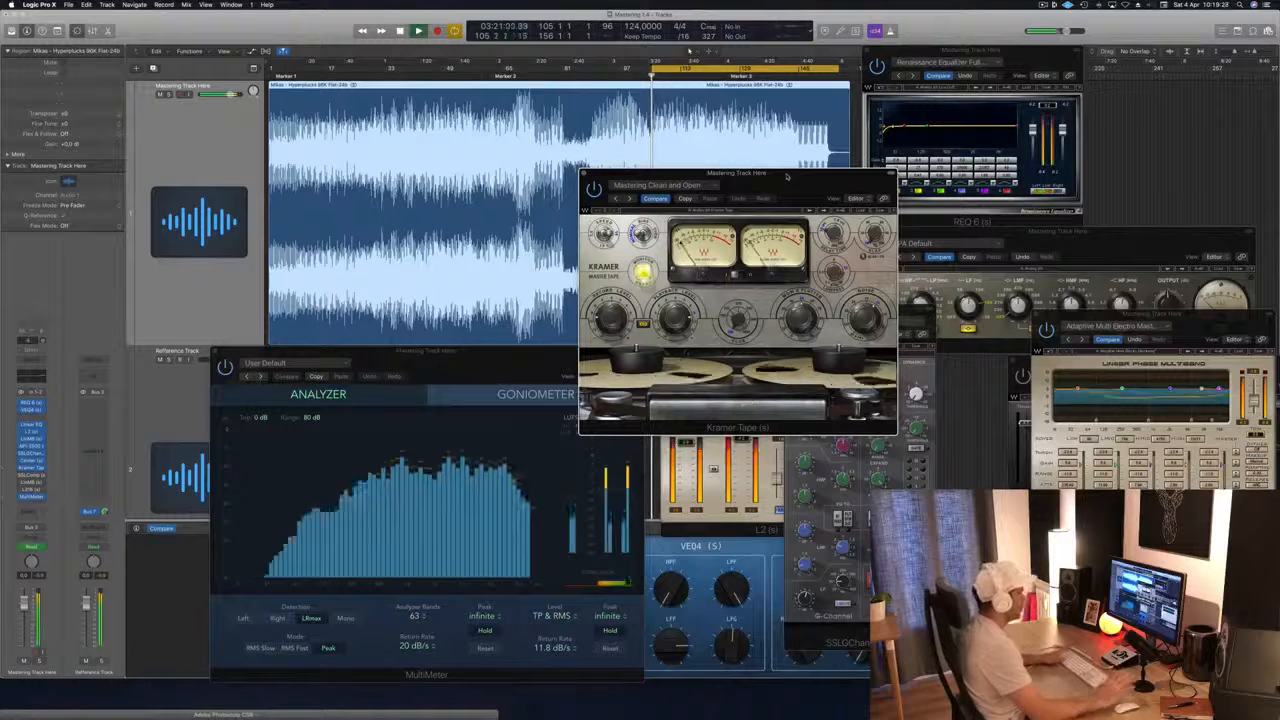
Step: Audition the cycle with the Kramer Tape active, restarting playback once, and shift its window toward the REQ 6
left_click_drag(779, 188, 791, 190)
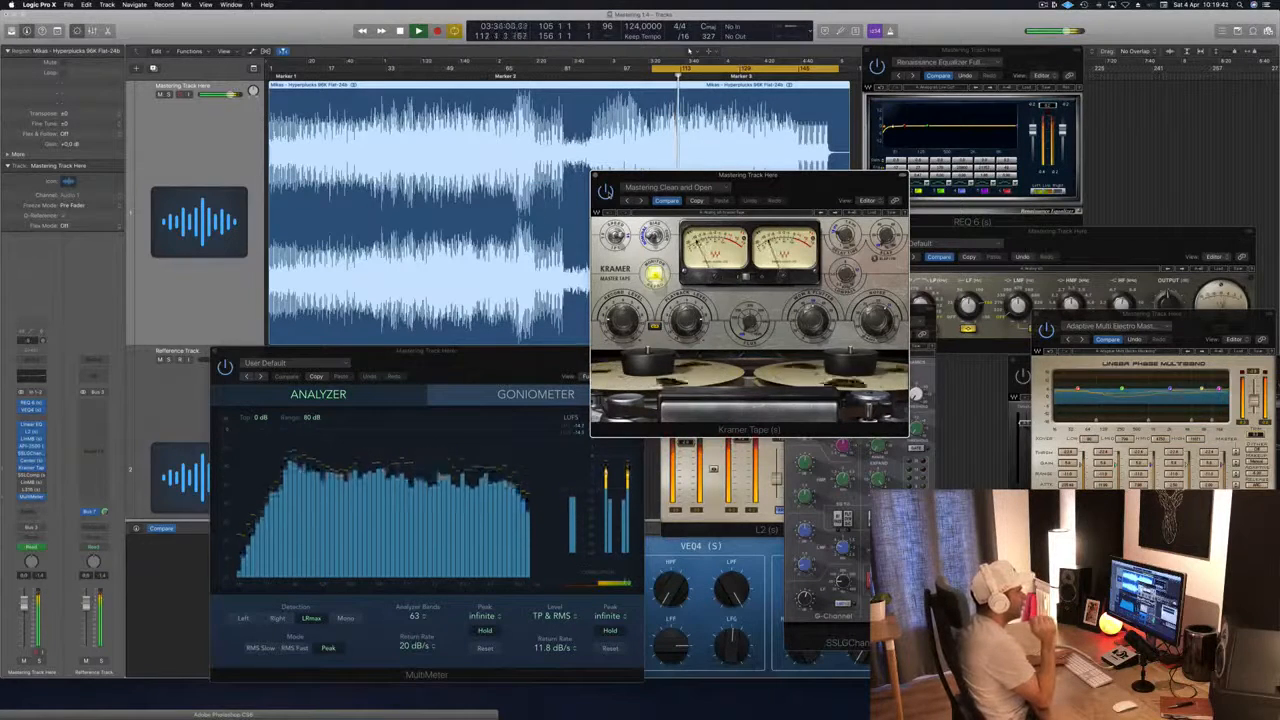
key("space")
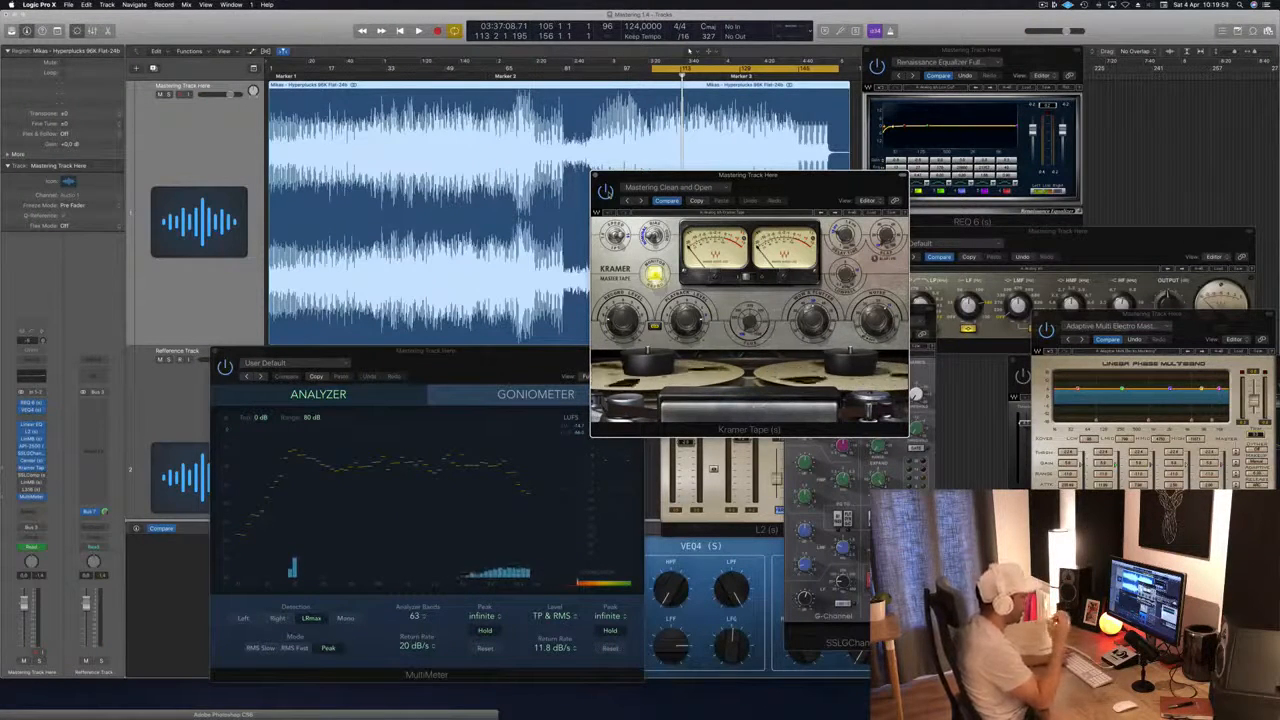
key("space")
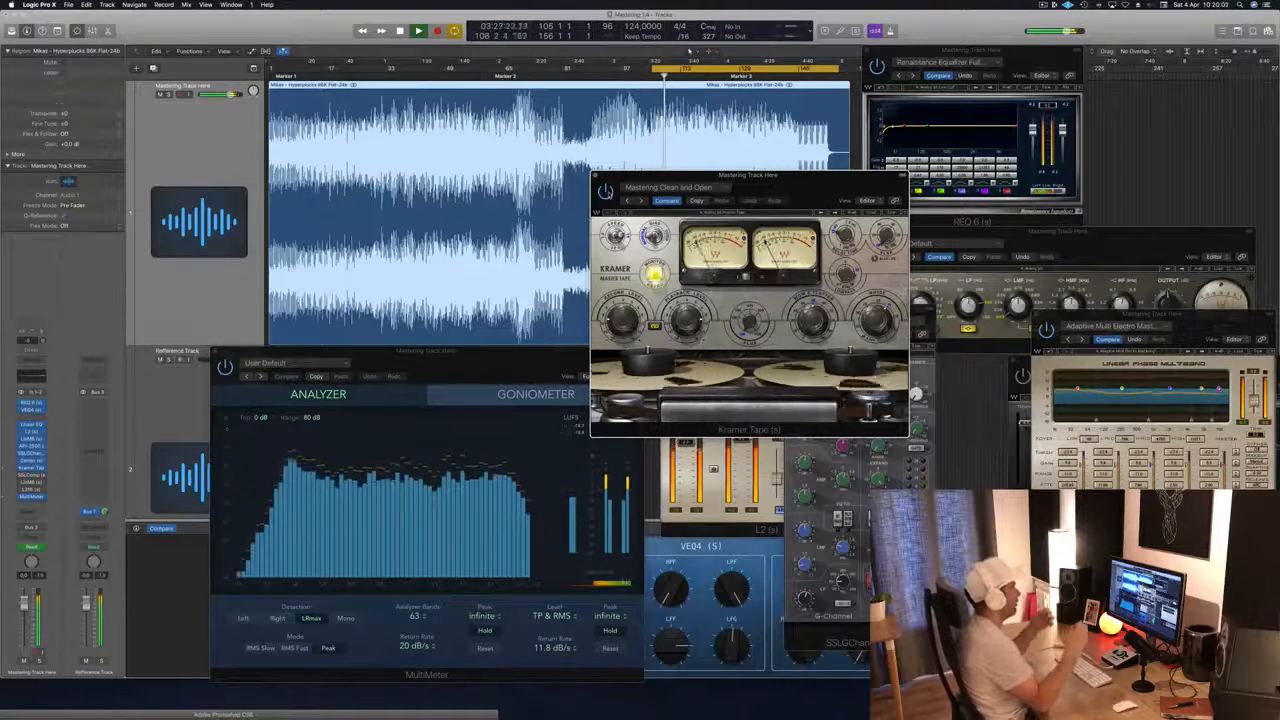
left_click_drag(793, 179, 860, 181)
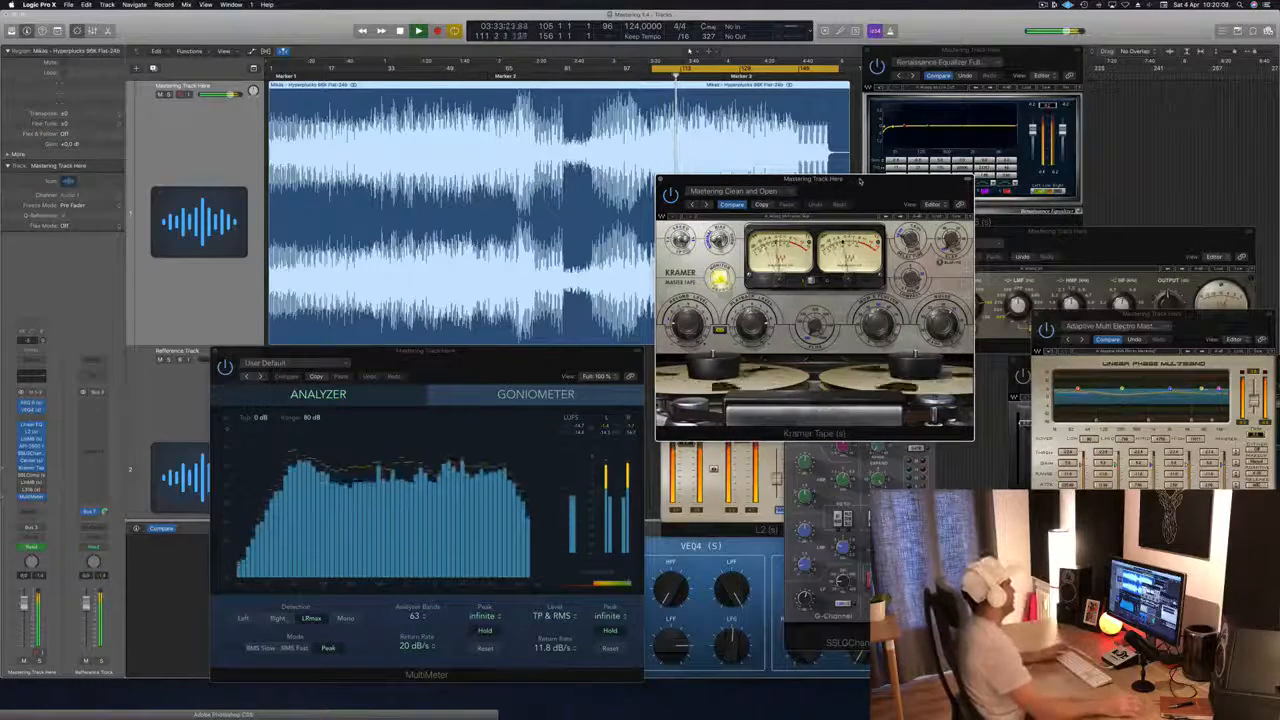
Step: Open the SSLComp from the mastering track, place its window over the Kramer Tape, and audition the cycle with it active
left_click(36, 475)
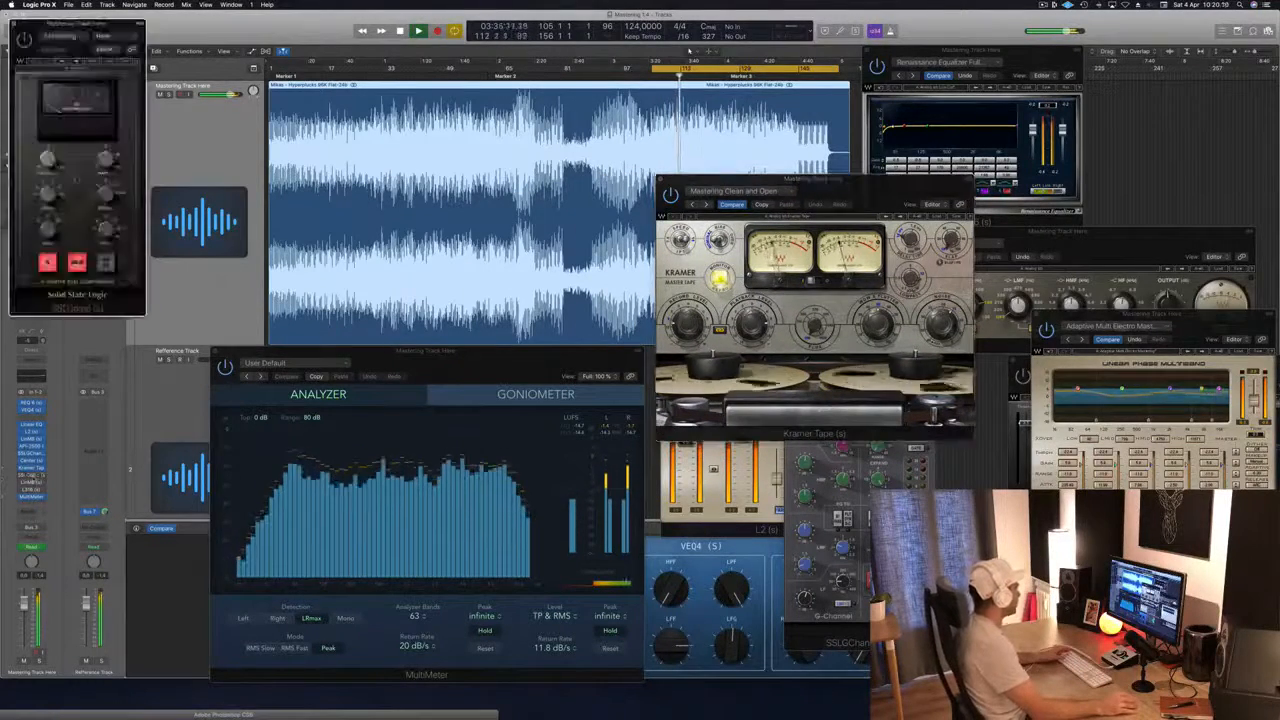
left_click_drag(122, 22, 981, 144)
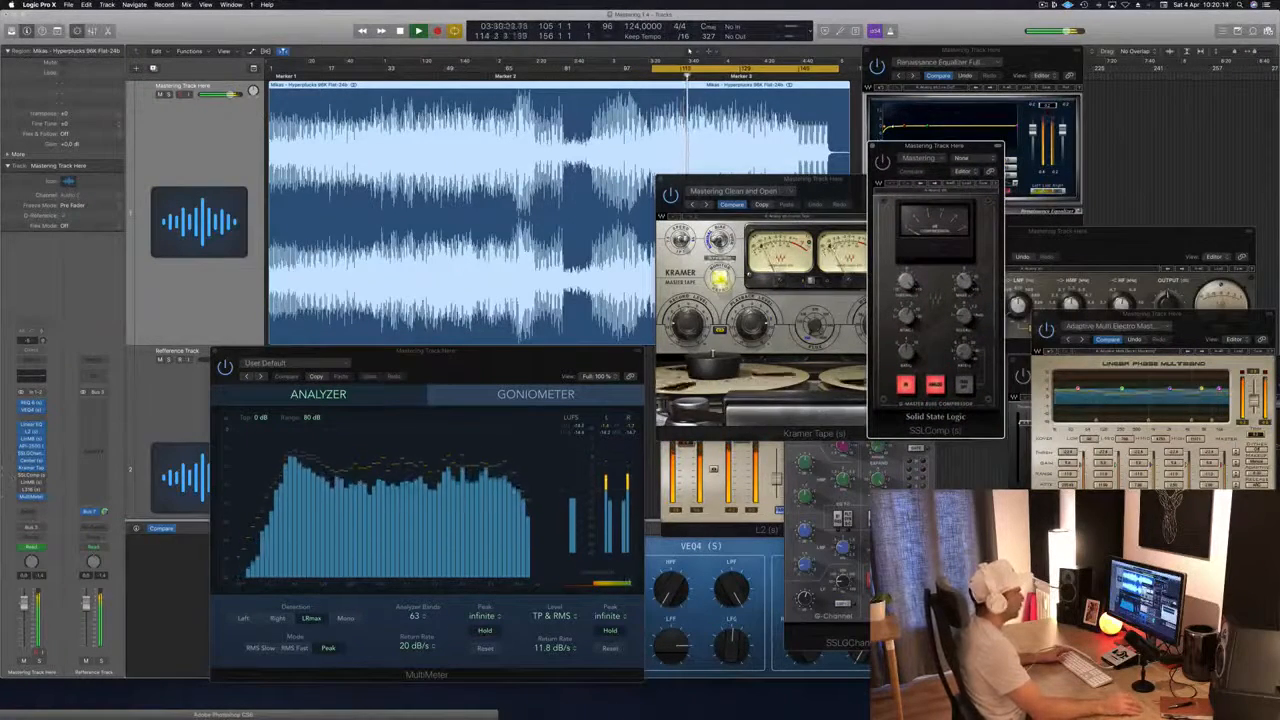
left_click_drag(968, 148, 928, 168)
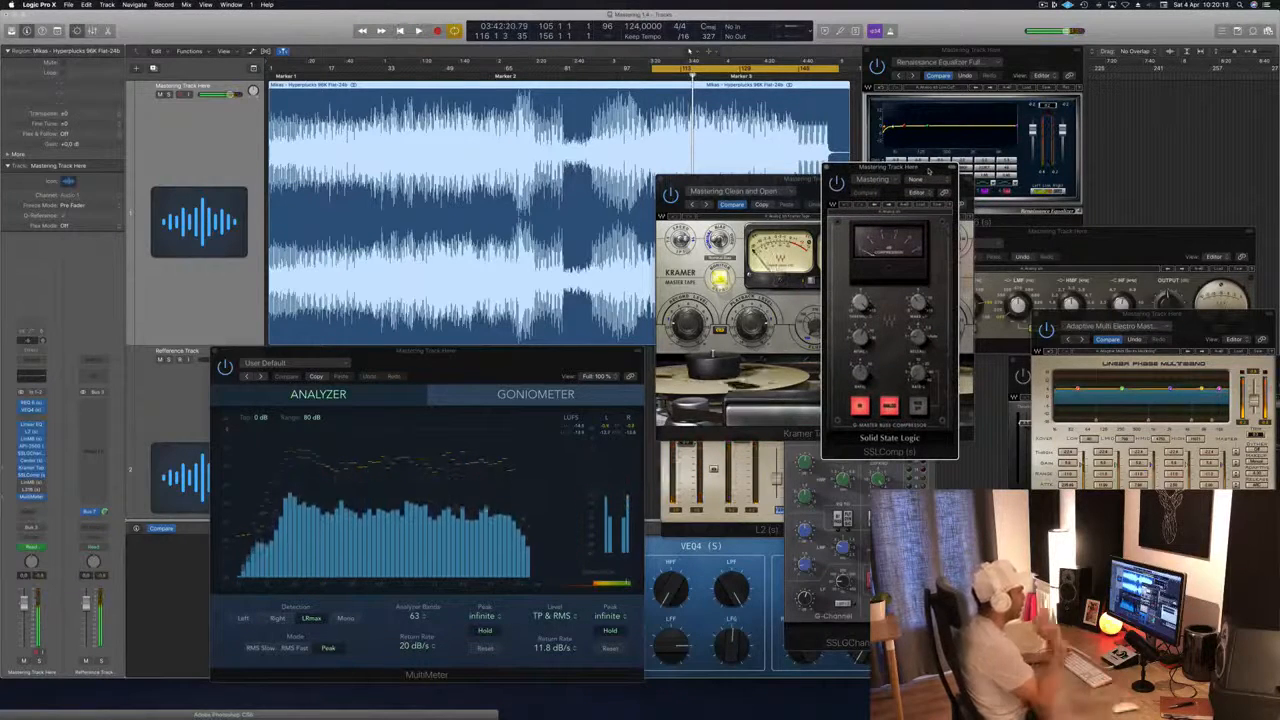
key("space")
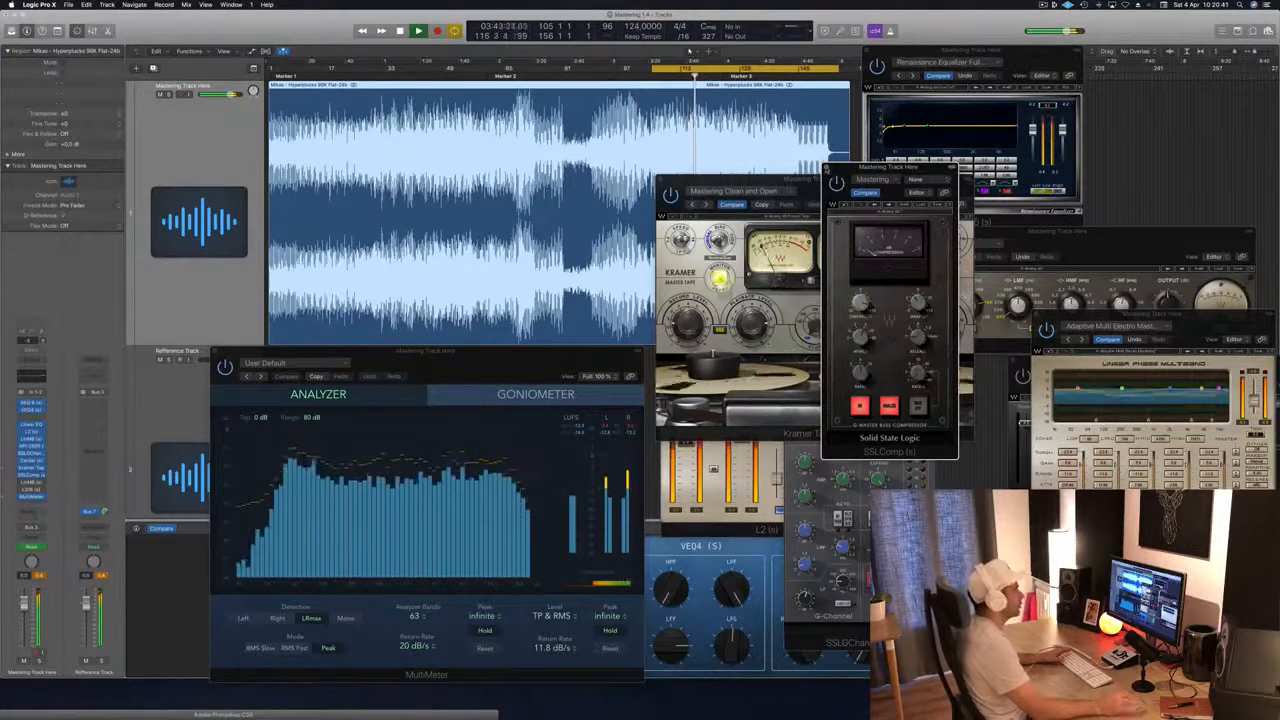
Step: Close the SSLComp window and move the Kramer Tape window over the REQ 6 and the first LinMB
left_click(829, 168)
left_click_drag(862, 189, 1166, 115)
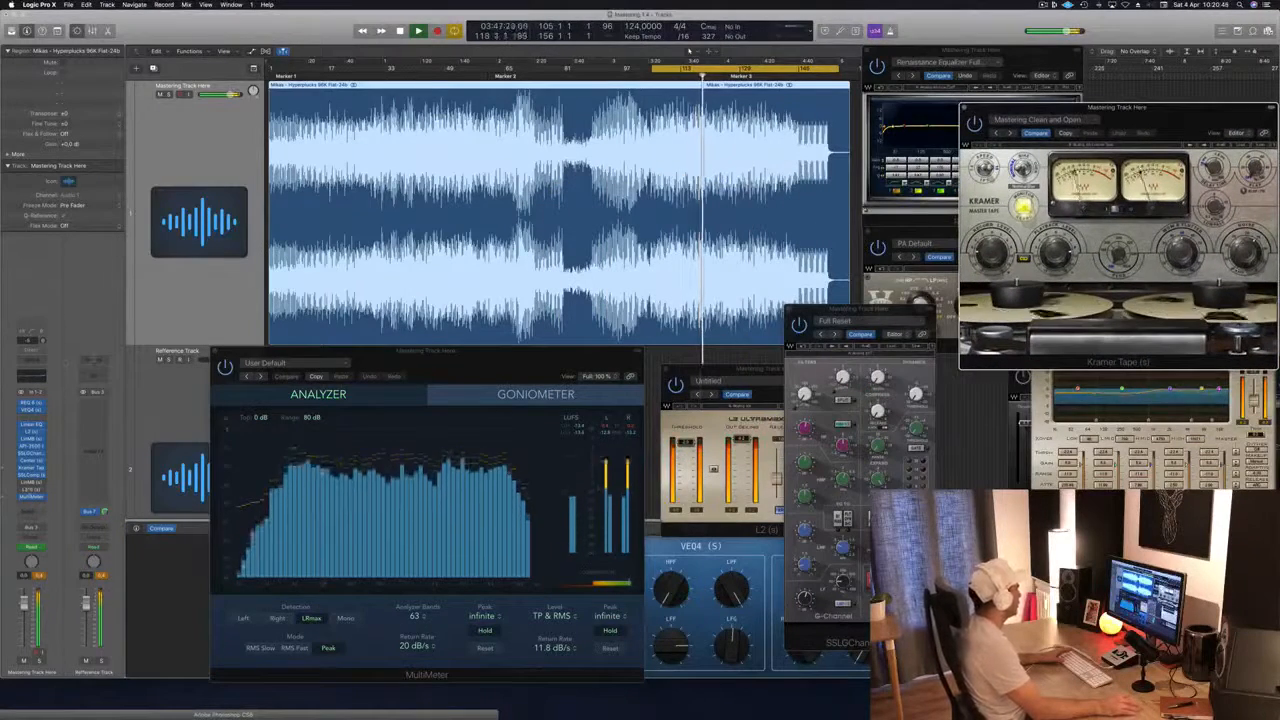
left_click(57, 533)
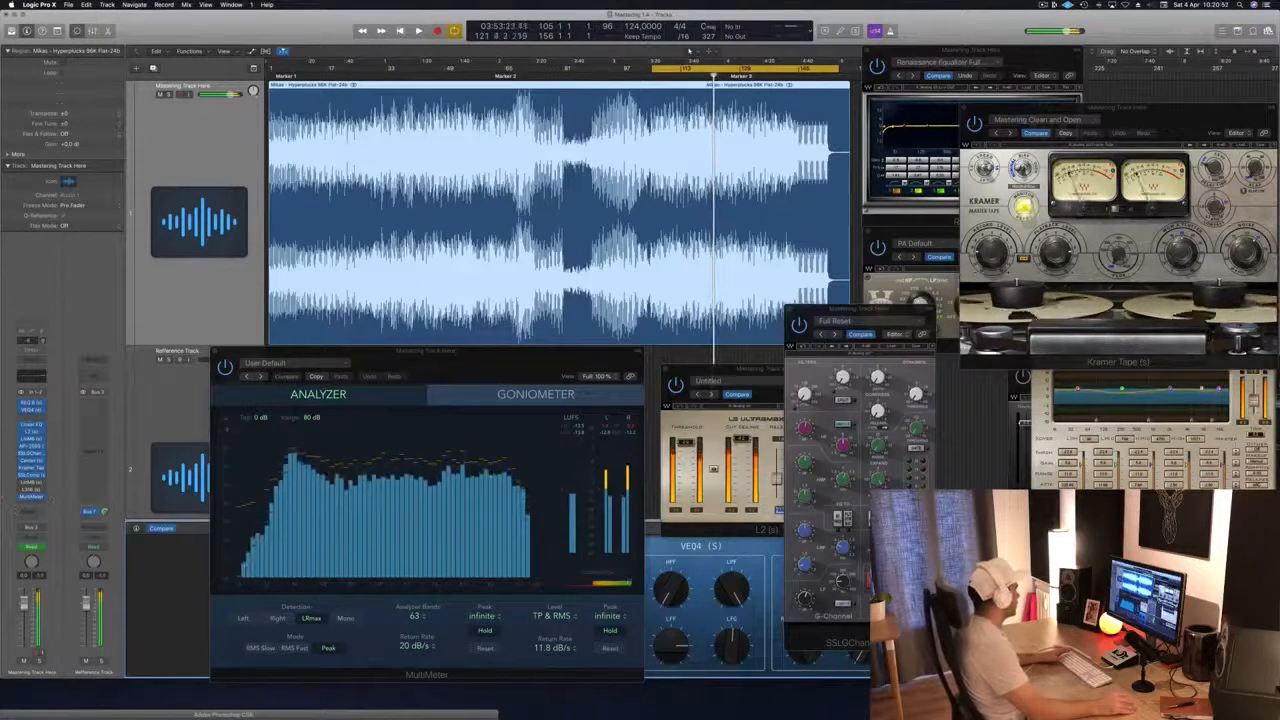
Step: Open the second LinMB with the Multi Opto Mastering preset and place its window above the L2, between the MultiMeter and Kramer Tape
left_click(32, 483)
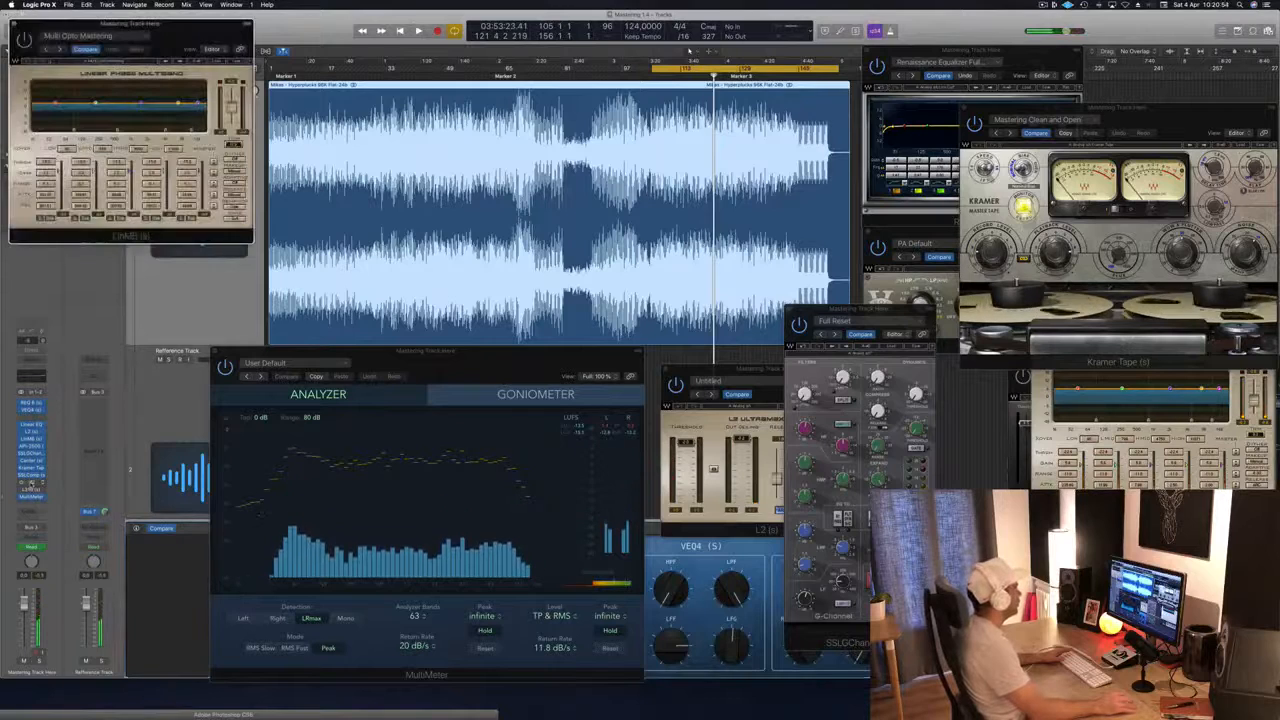
left_click_drag(201, 27, 645, 159)
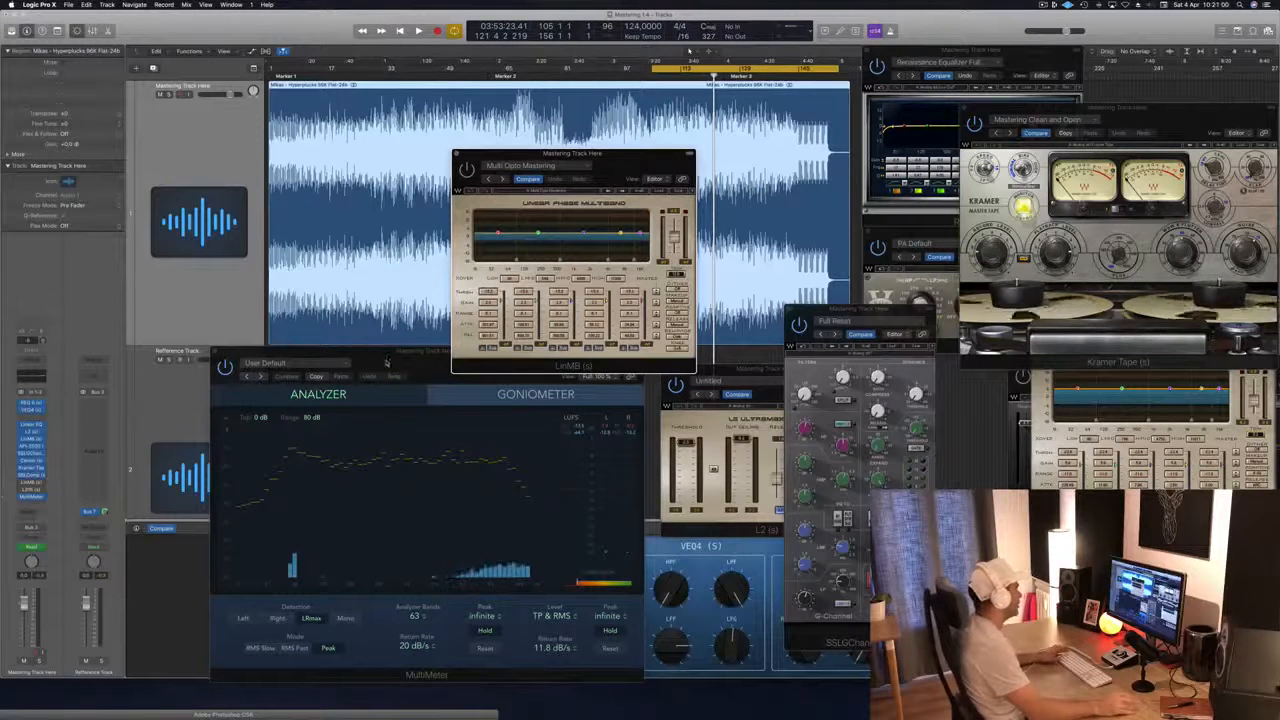
left_click(388, 360)
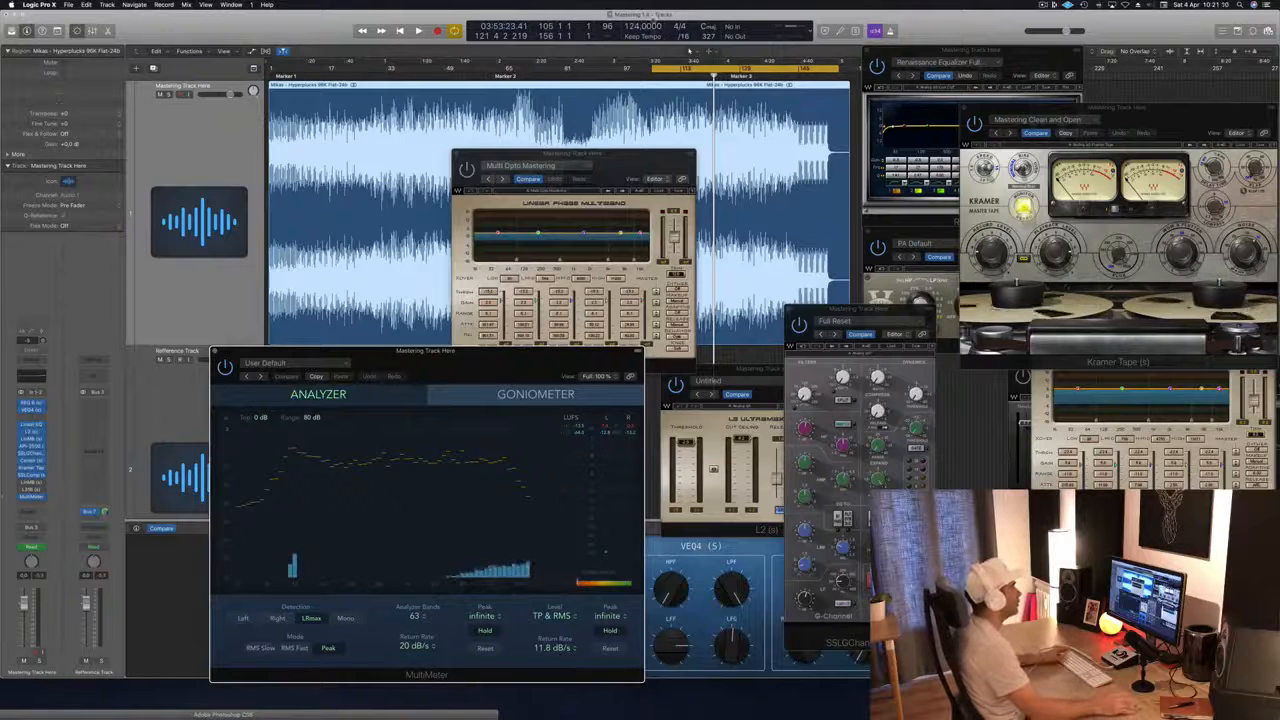
left_click_drag(640, 160, 760, 153)
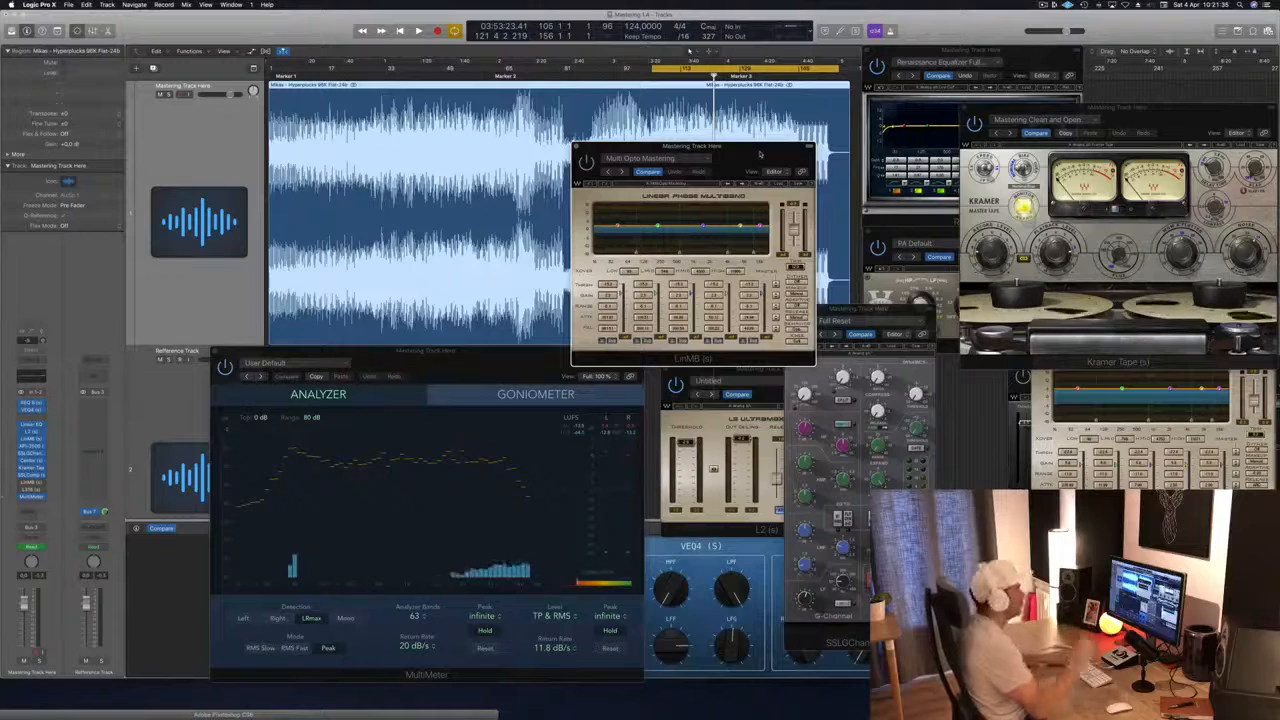
Step: Activate the second LinMB during playback of the cycle, adjust its window's position, and restart the cycle to audition it
key("space")
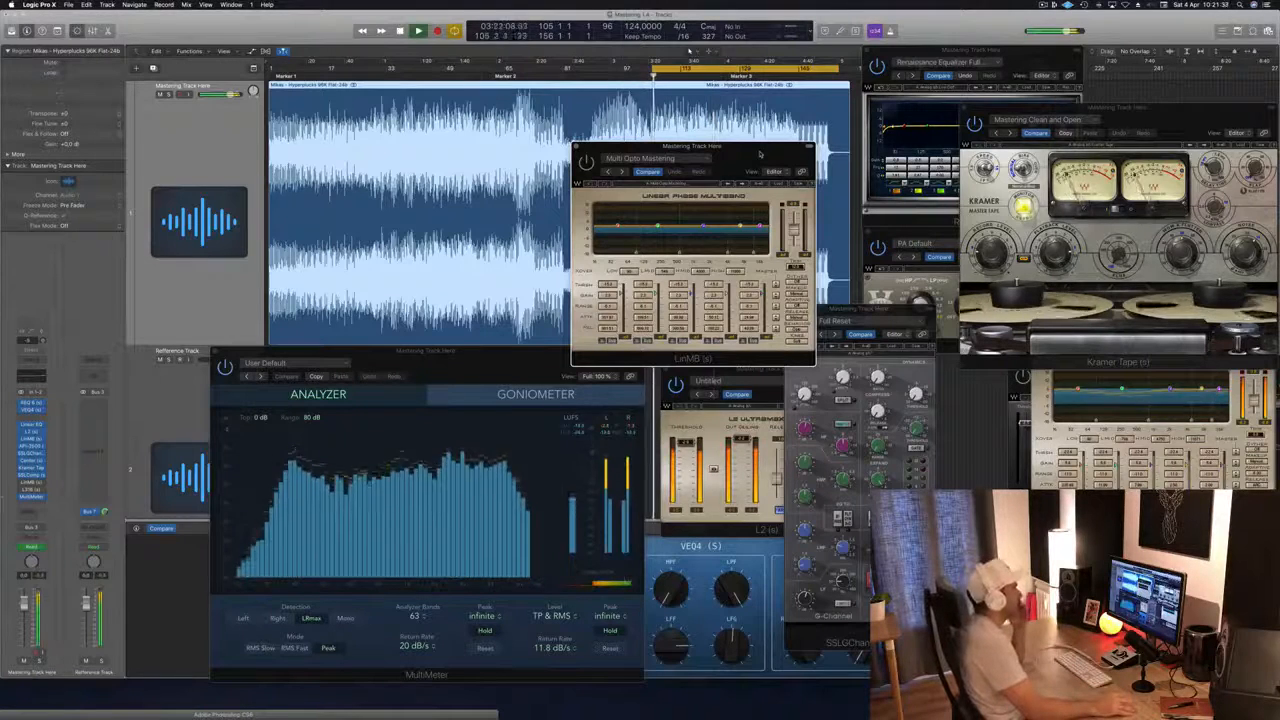
left_click_drag(759, 153, 774, 166)
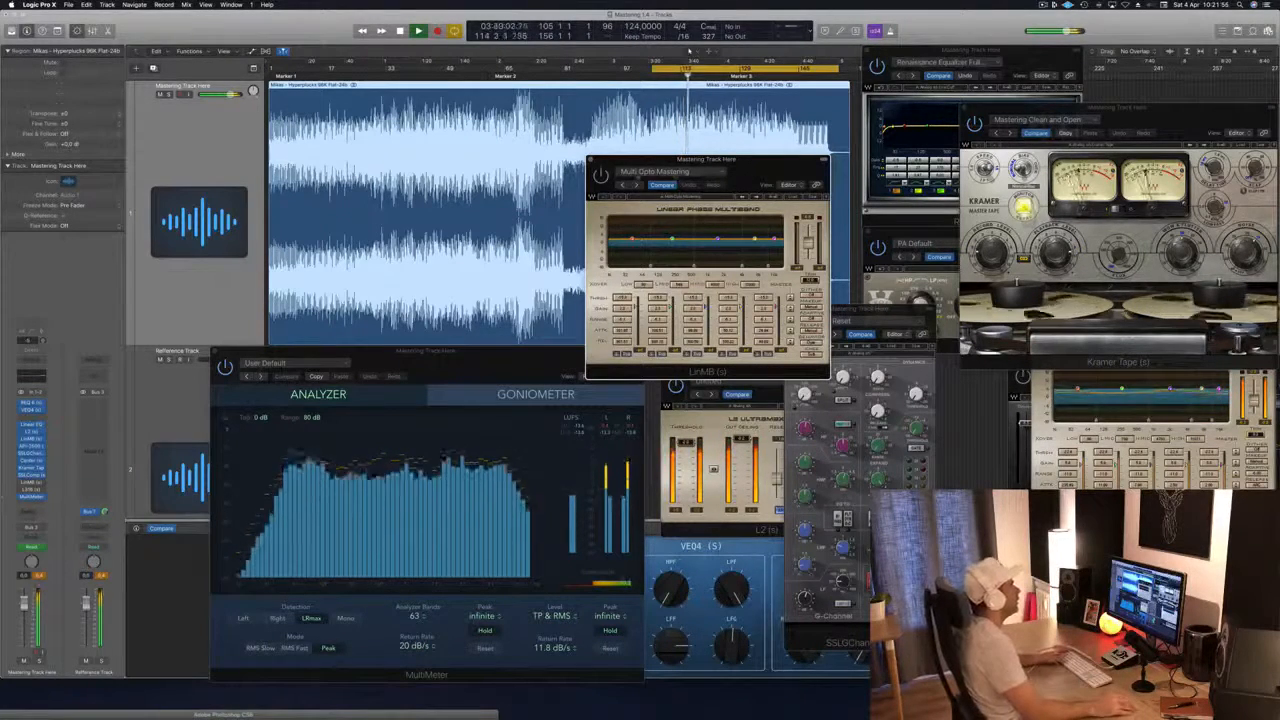
left_click_drag(764, 164, 741, 169)
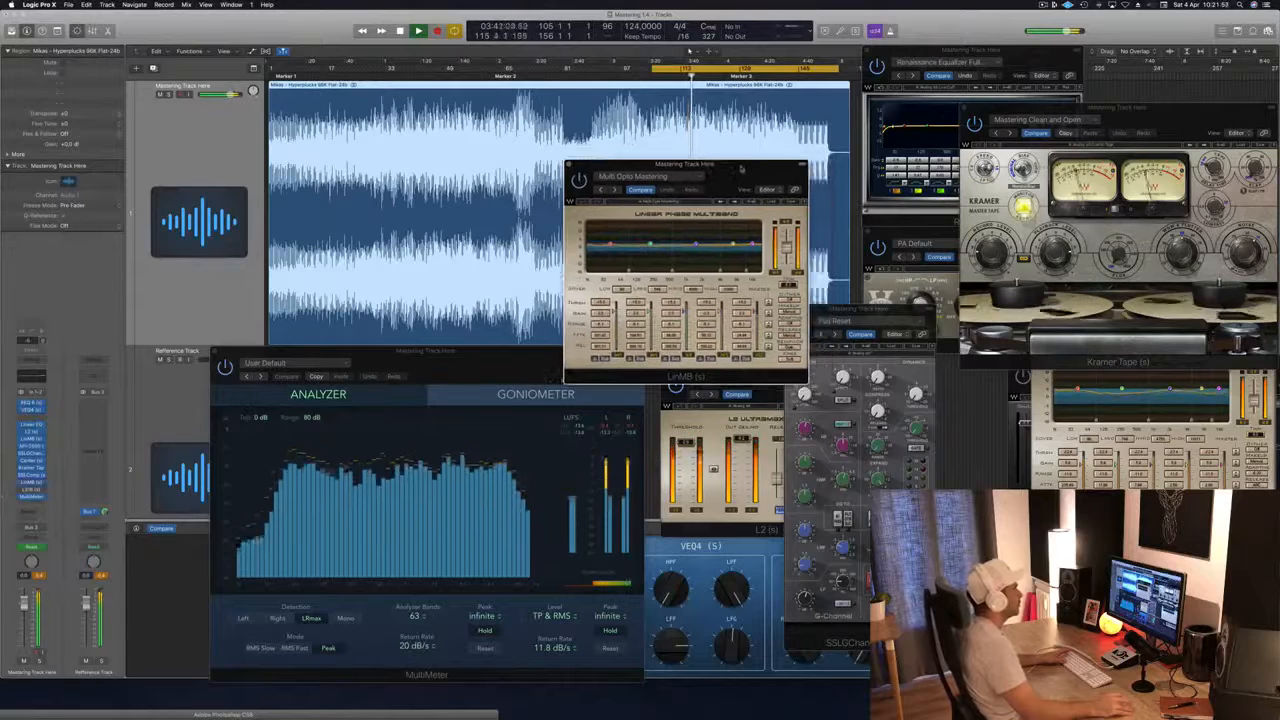
key("space")
key("space")
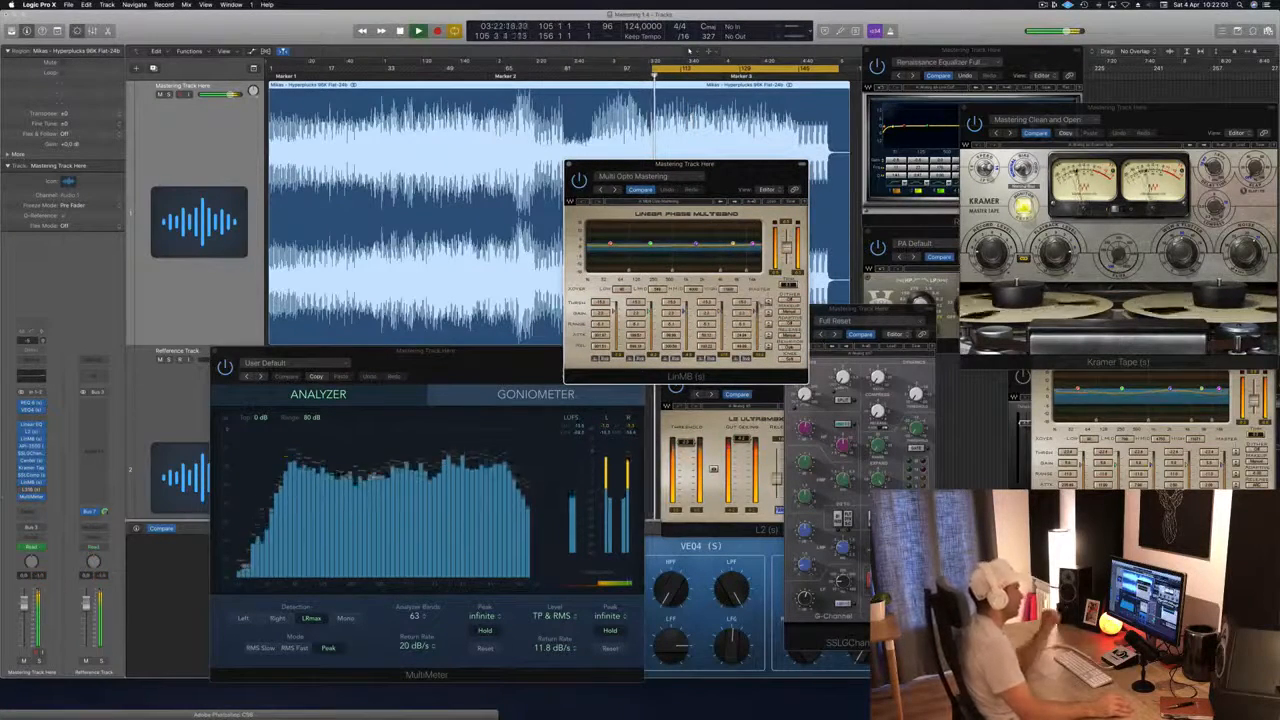
Step: Audition the cycle again with the second LinMB active, shifting its window over the waveform and checking the levels on the MultiMeter
left_click_drag(727, 190, 729, 192)
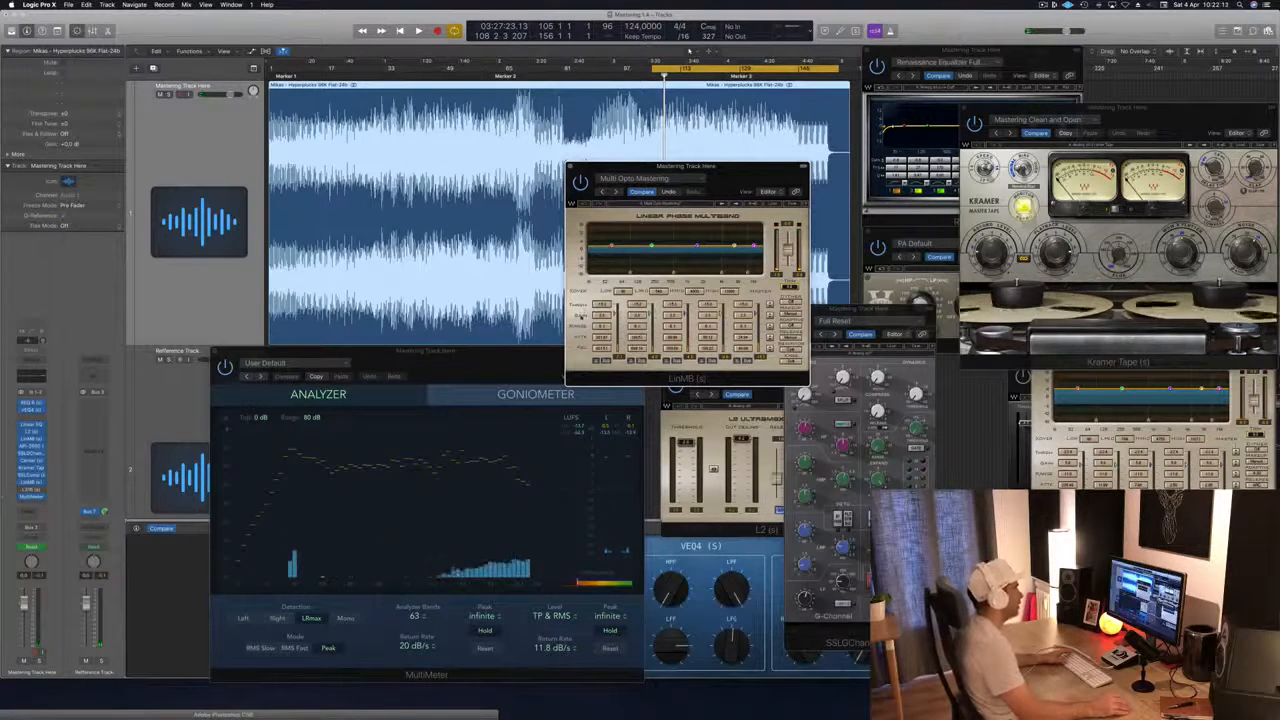
key("space")
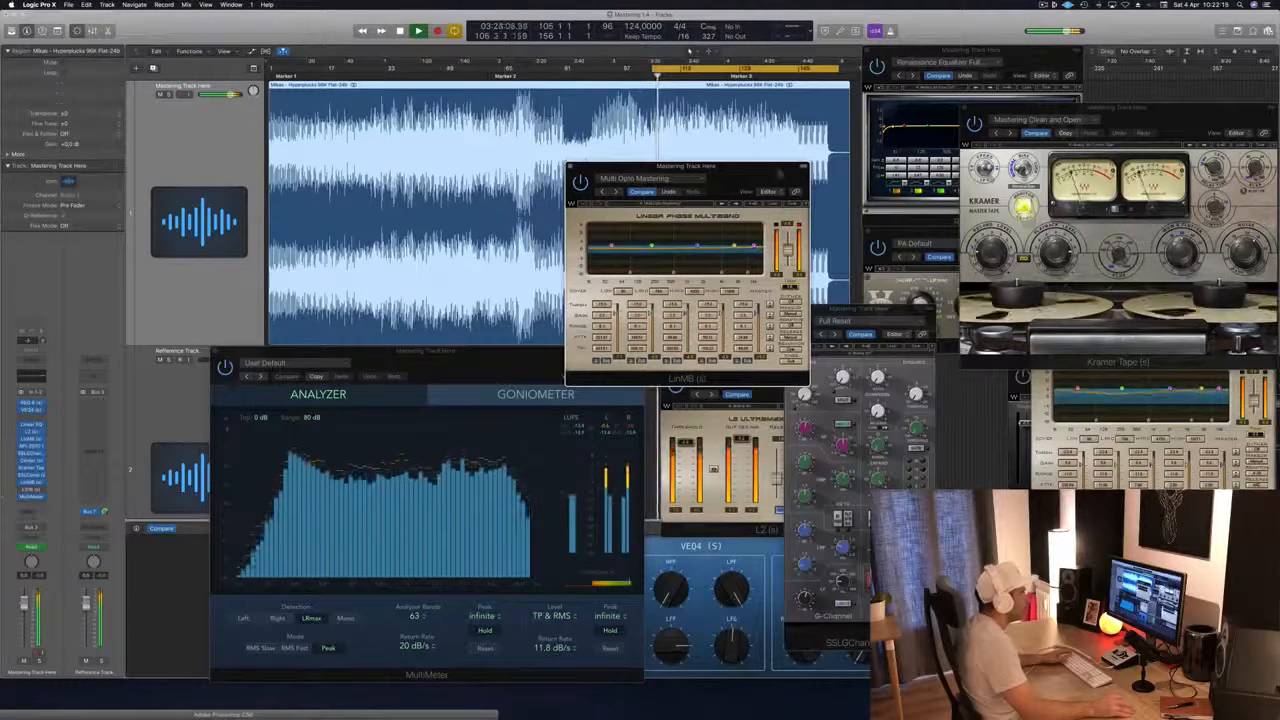
left_click_drag(759, 170, 795, 169)
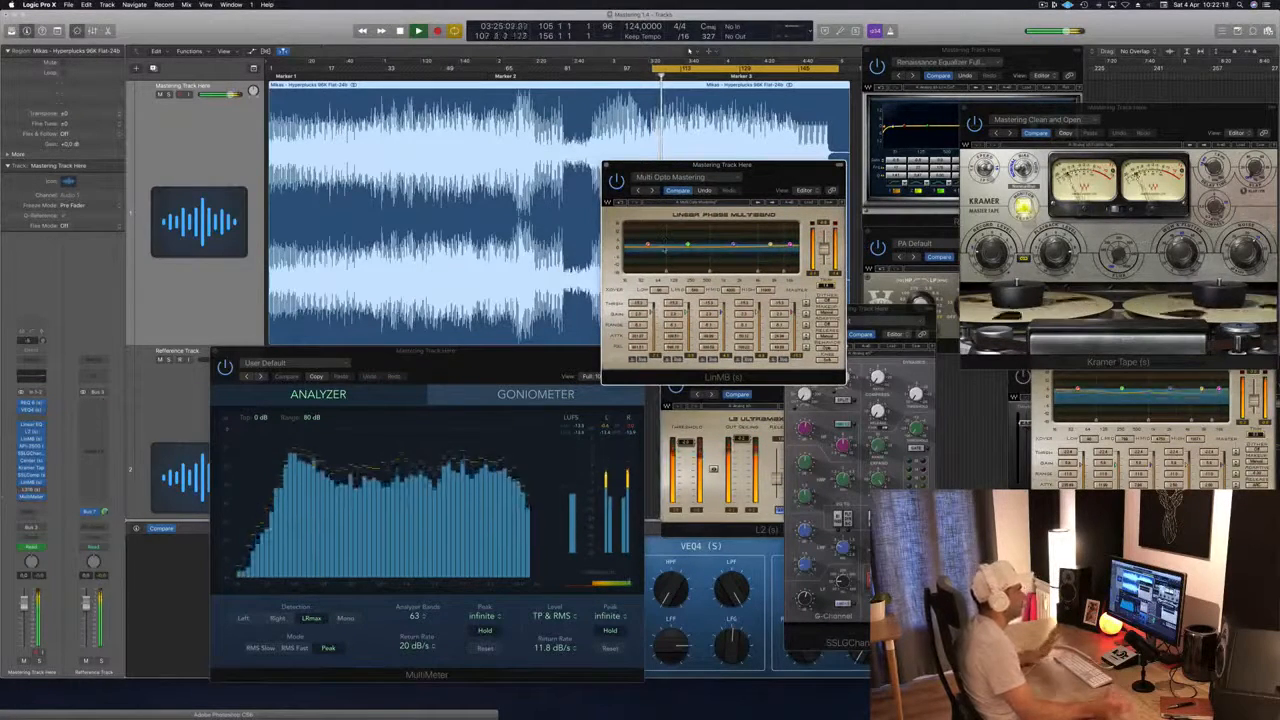
left_click_drag(760, 187, 765, 184)
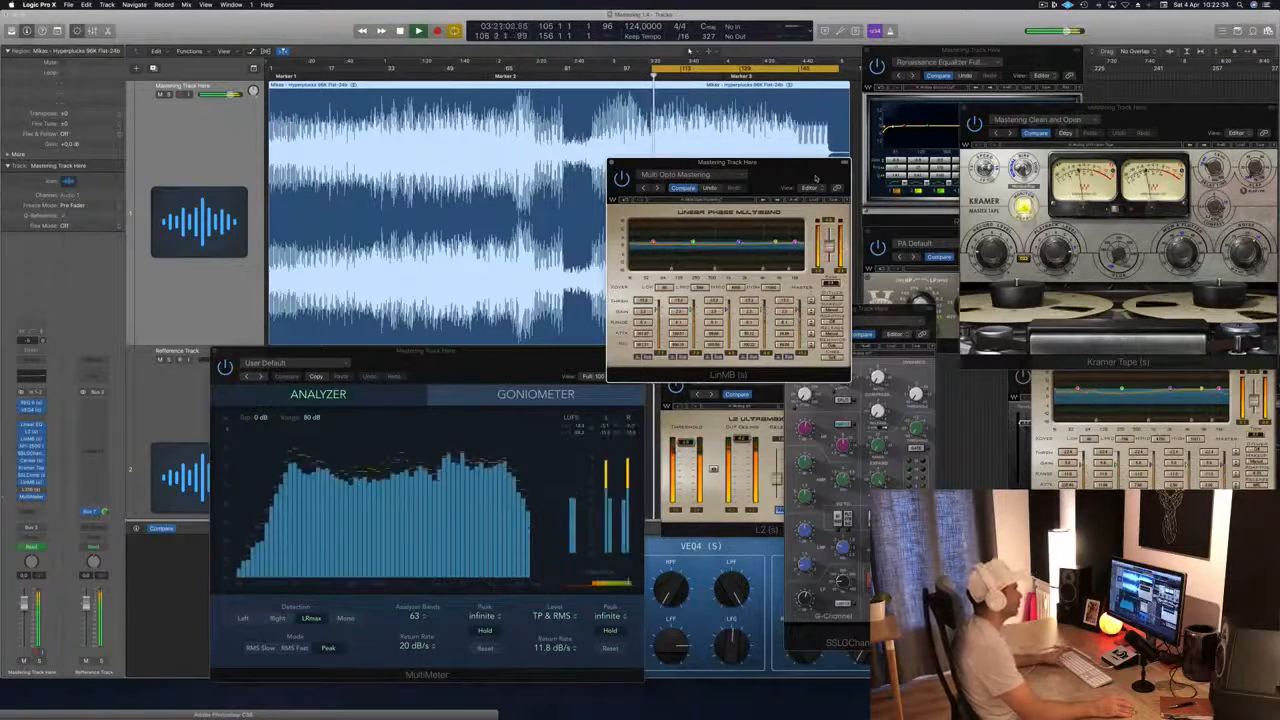
left_click_drag(815, 177, 759, 196)
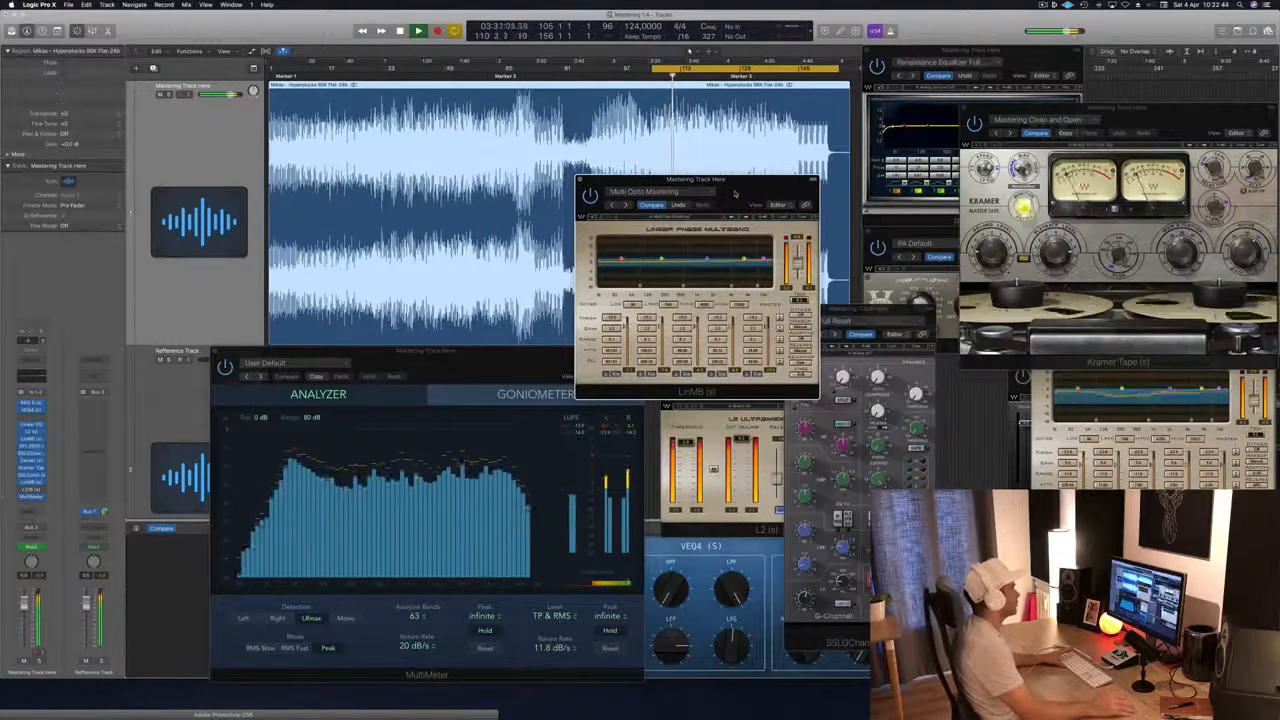
left_click(588, 433)
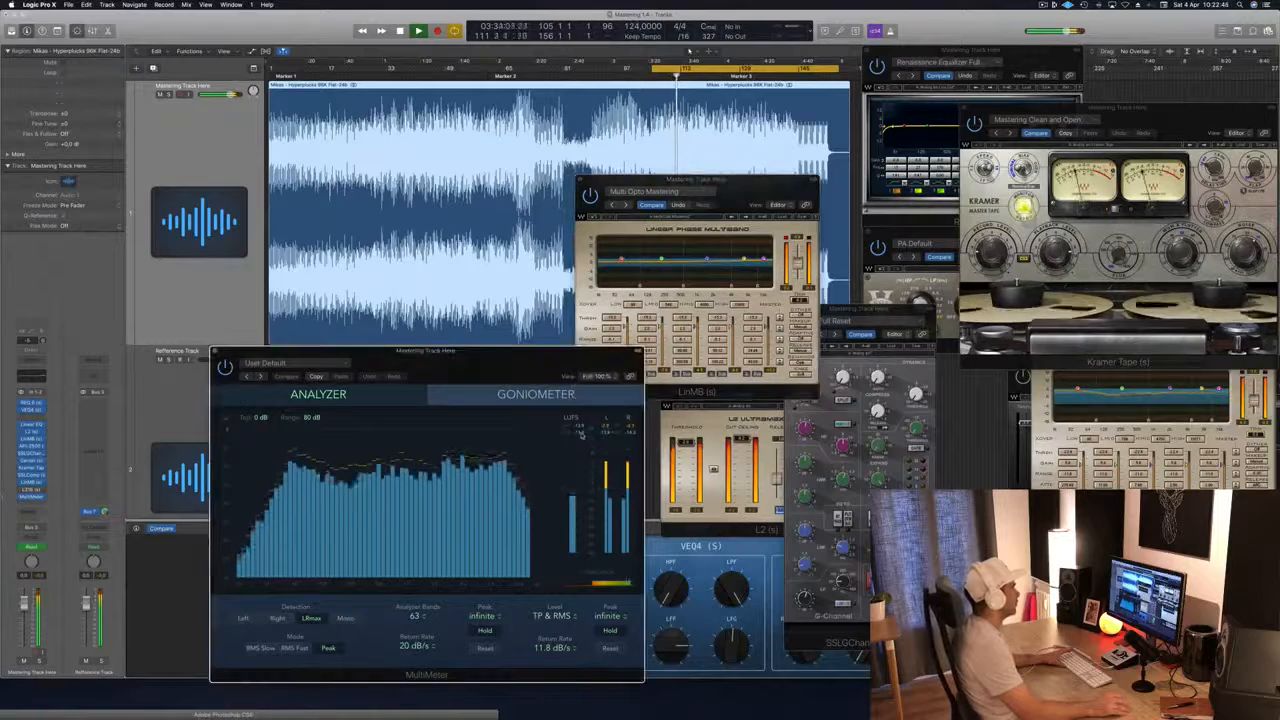
left_click(740, 194)
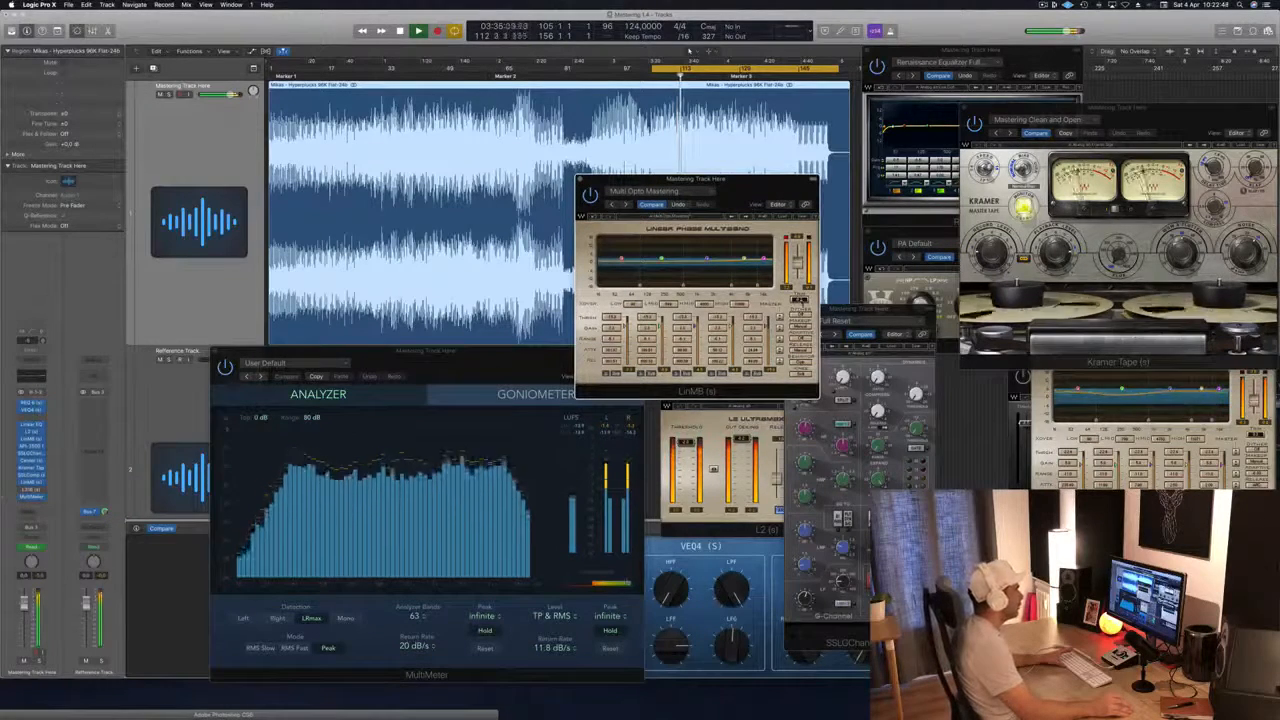
Step: Move the second LinMB window over the SSLGChannel, bring the first LinMB forward beside it, and stop playback
left_click_drag(757, 187, 969, 325)
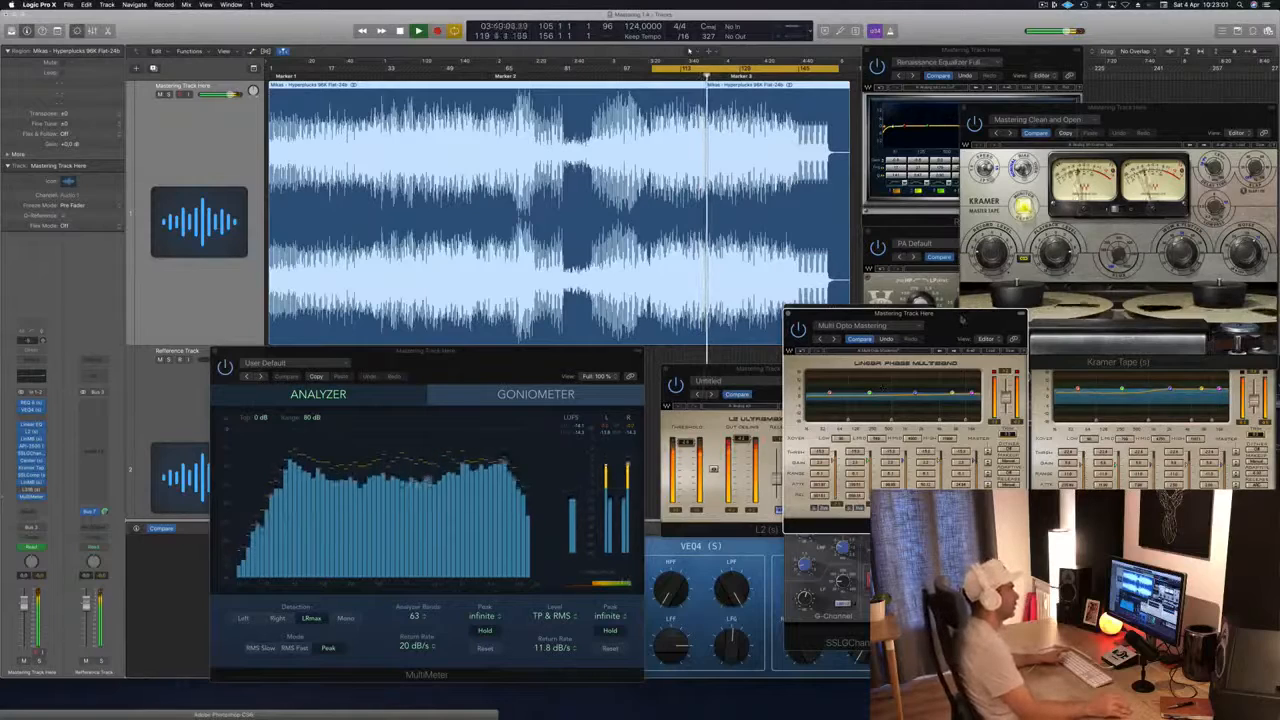
left_click_drag(991, 330, 969, 353)
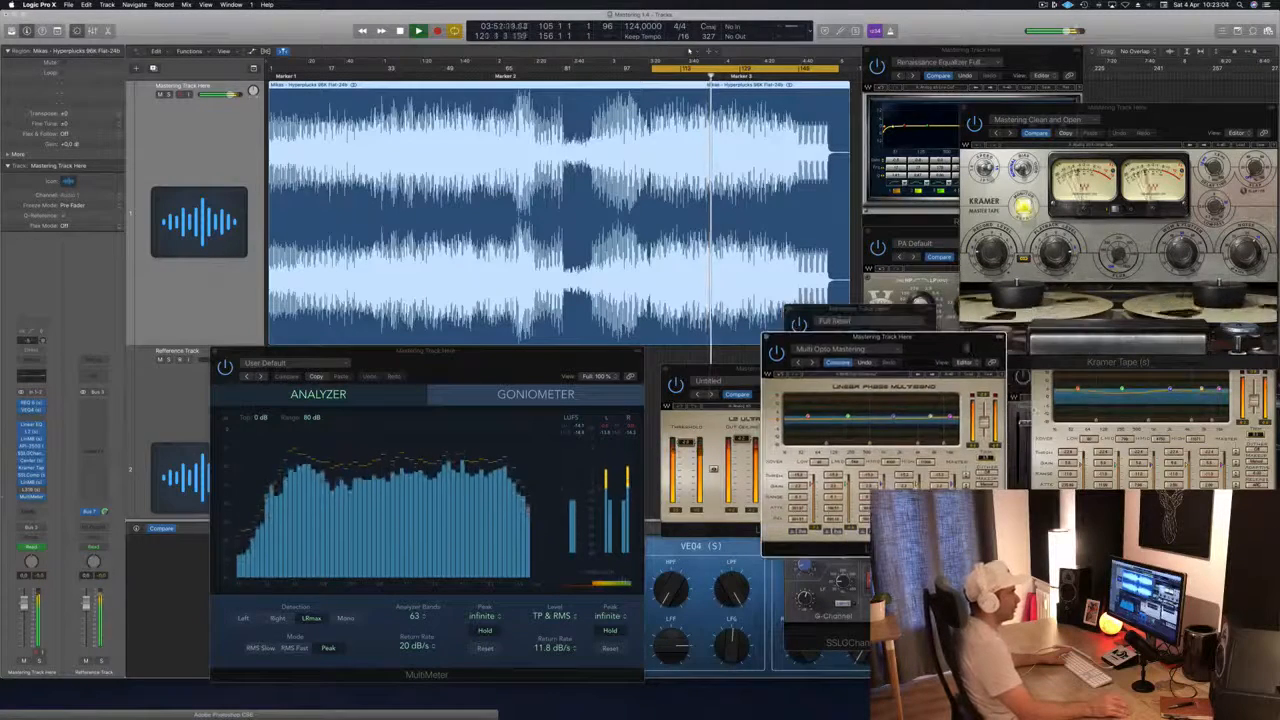
left_click(1052, 376)
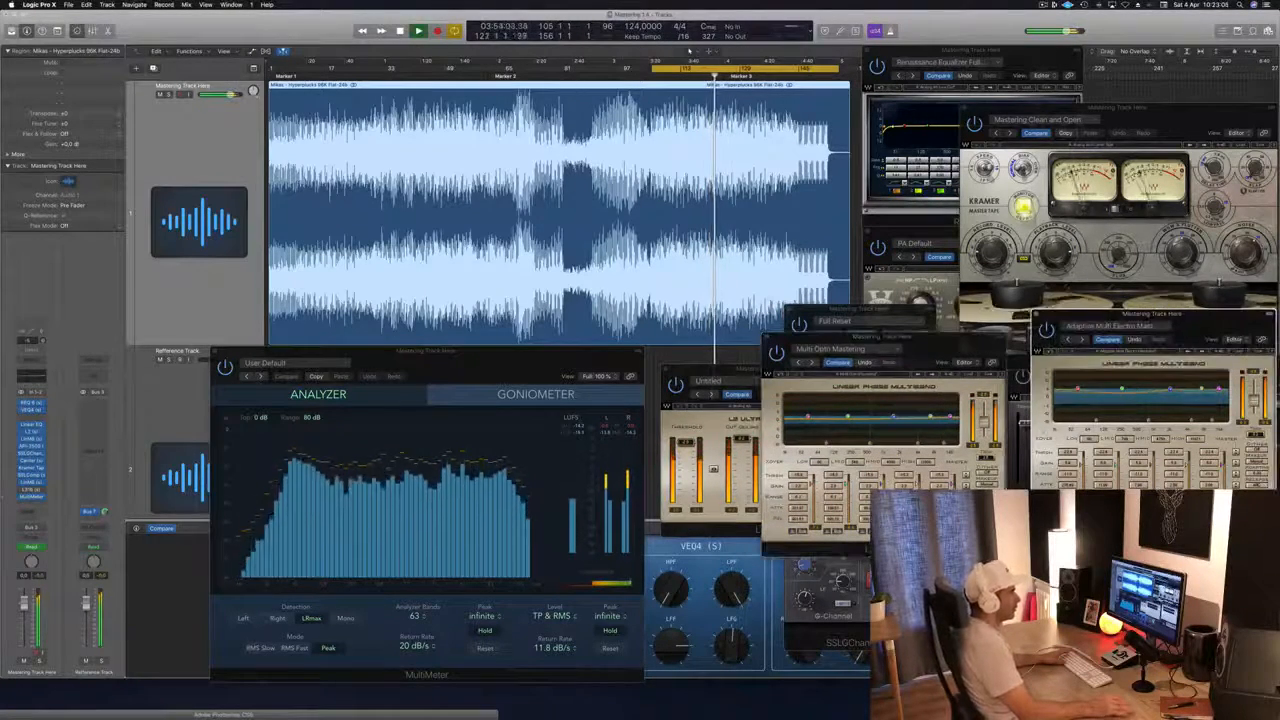
left_click_drag(913, 338, 922, 341)
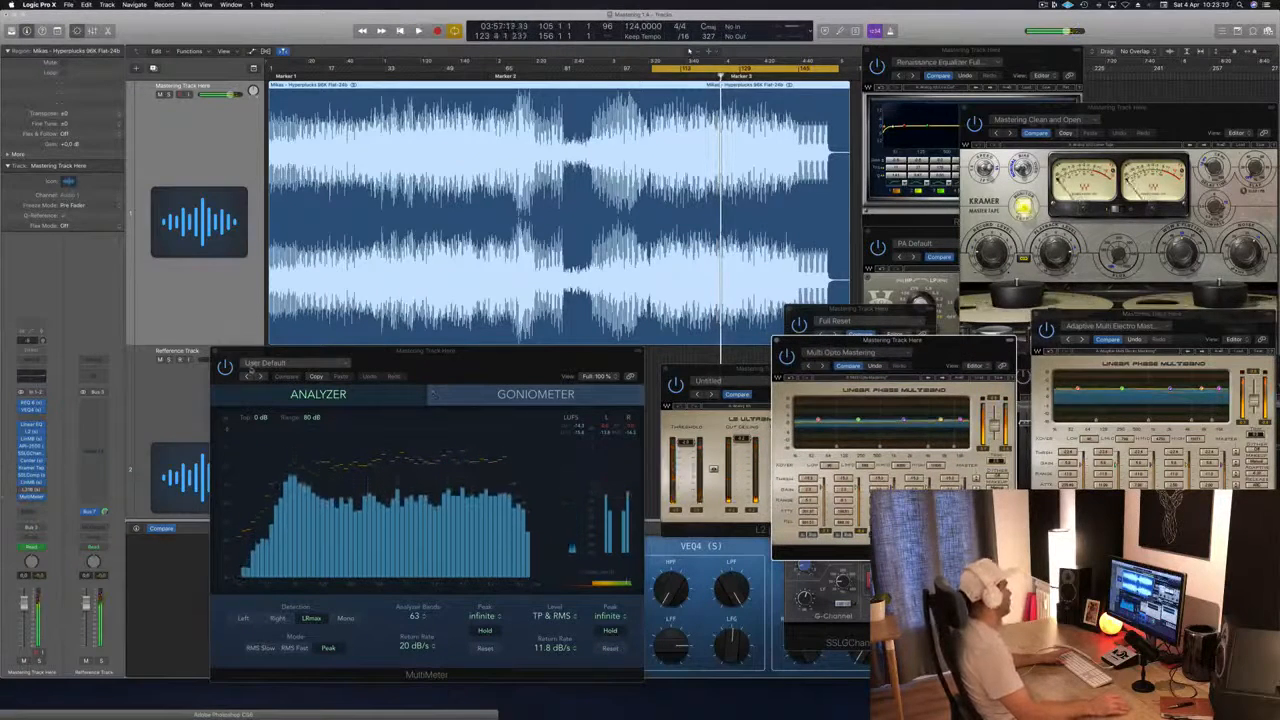
Step: Open the L316 from the mastering track, place its window over the REQ 6 and Kramer Tape, raise its threshold, and play the cycle
left_click(32, 490)
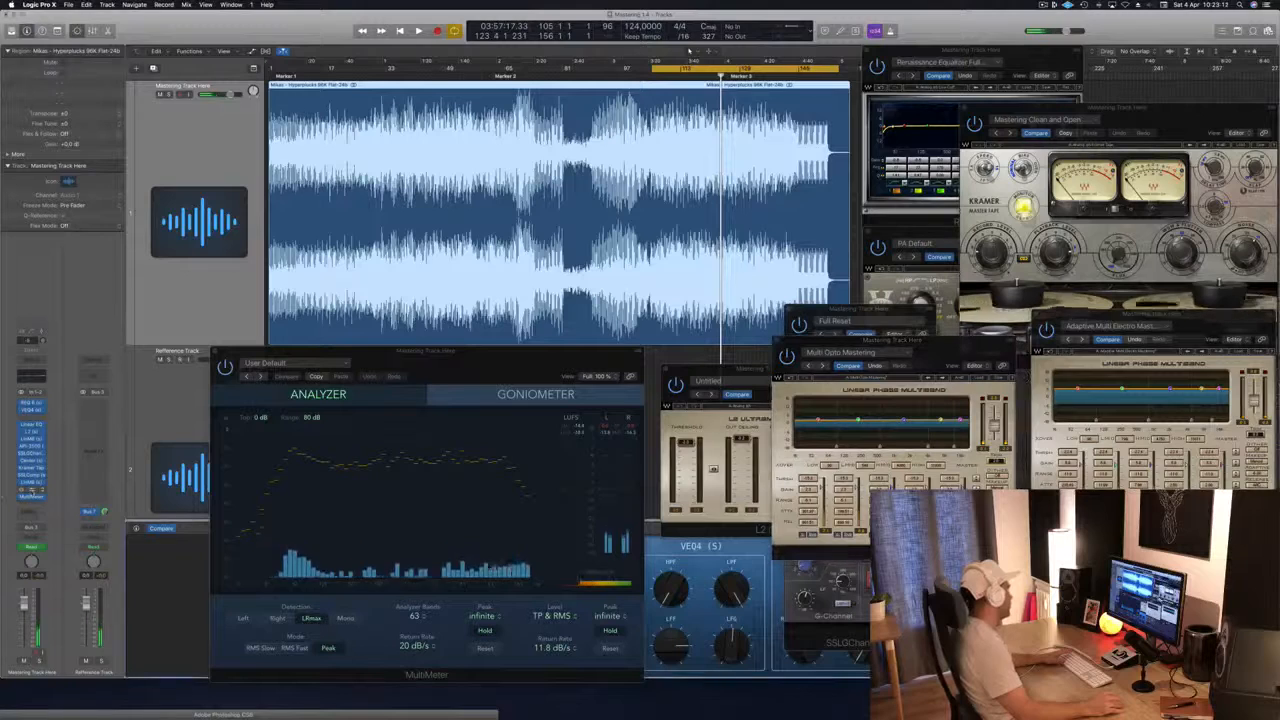
left_click_drag(1246, 362, 1099, 65)
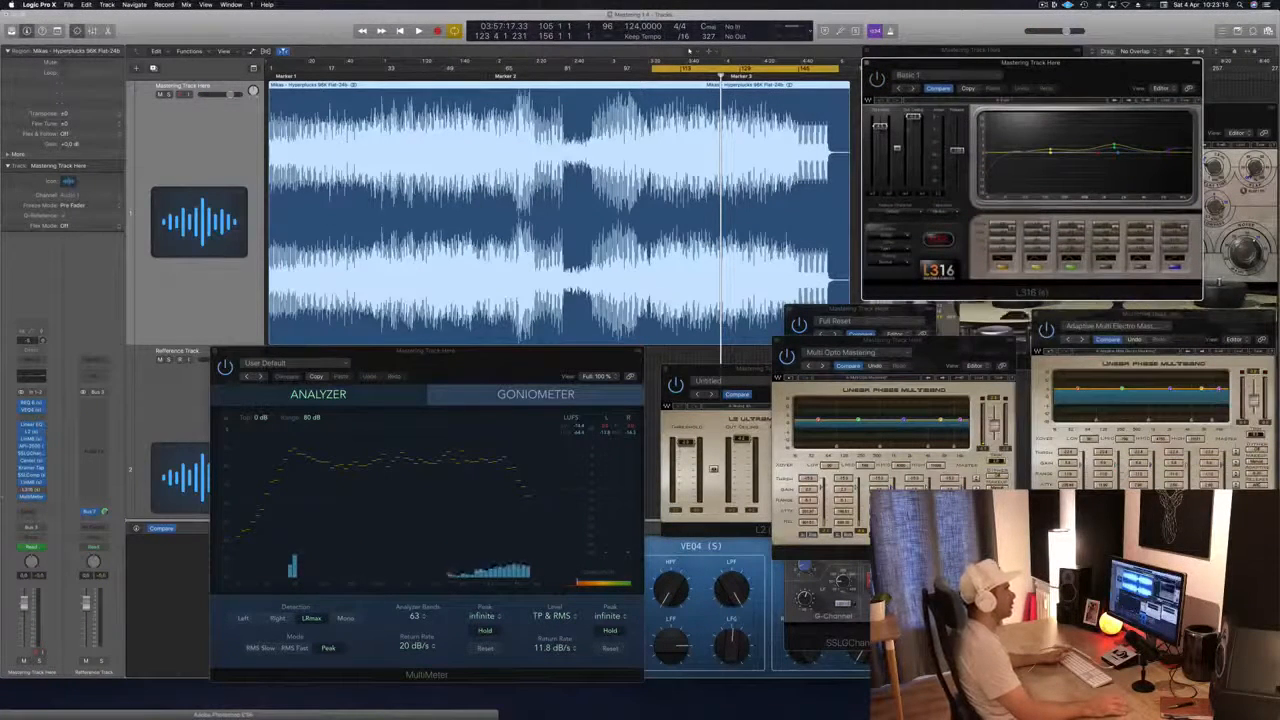
left_click_drag(881, 127, 881, 116)
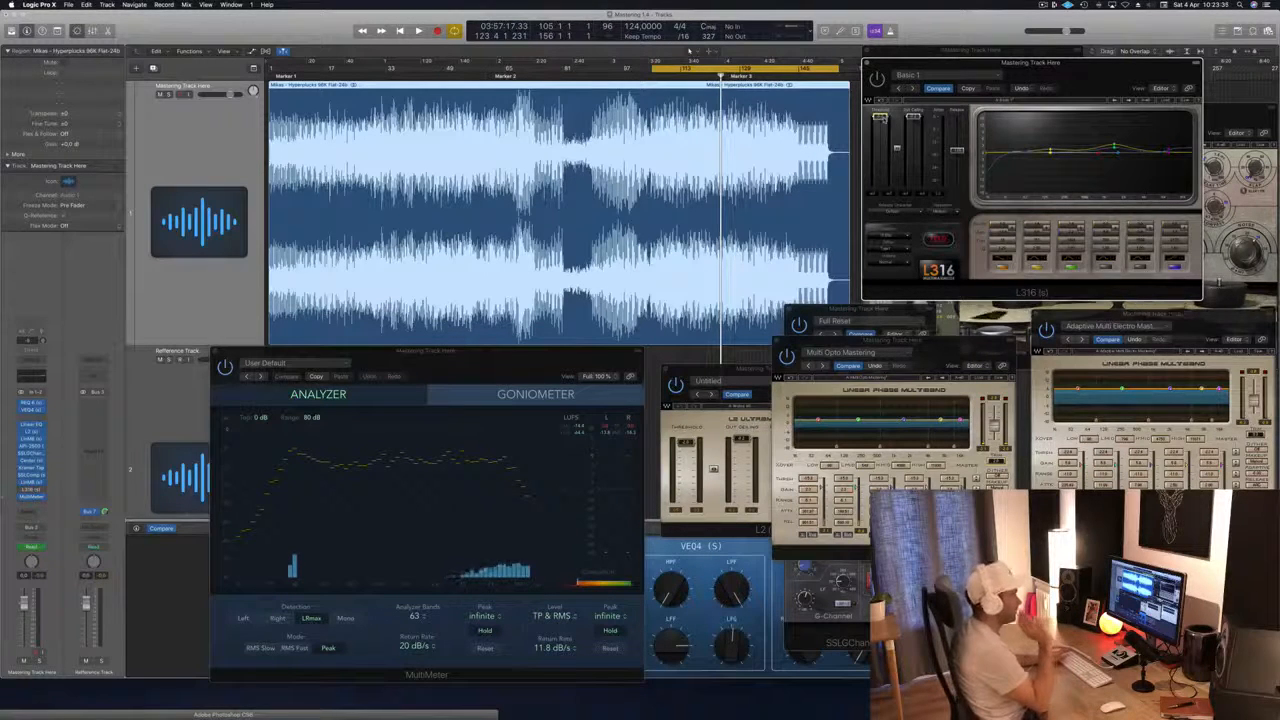
key("space")
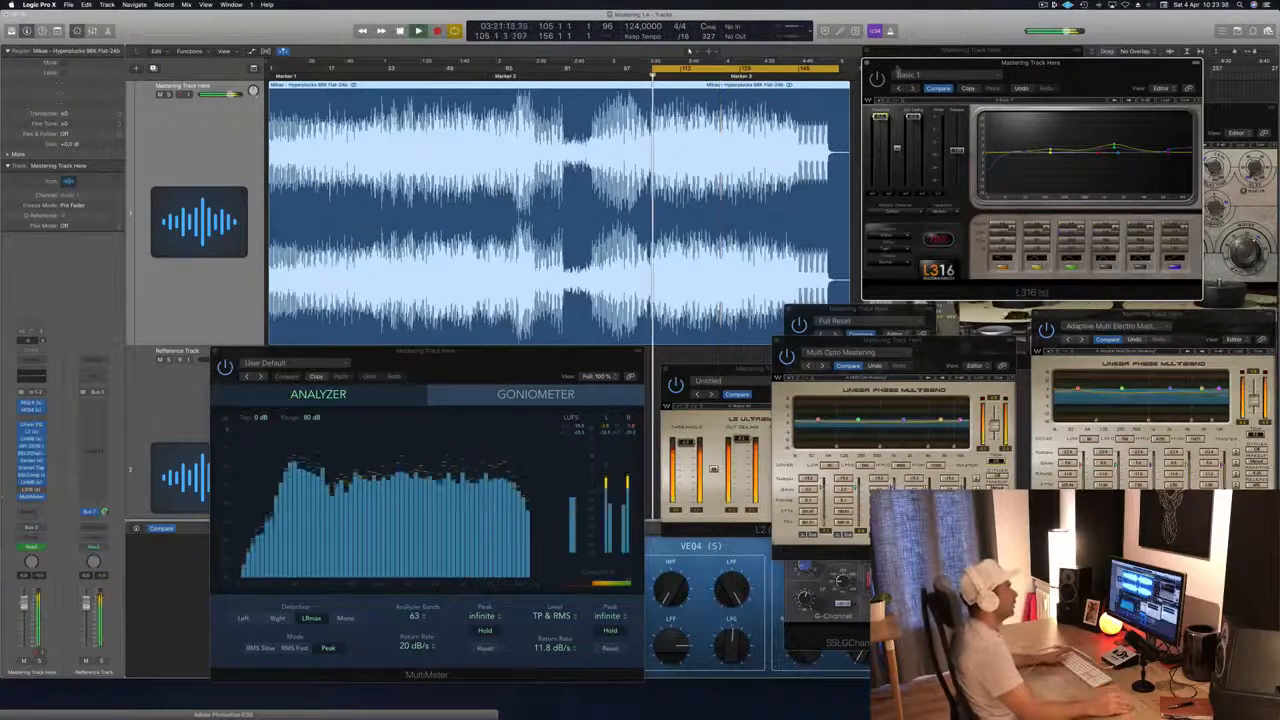
Step: Shift the L316 and MultiMeter windows so both stay readable during playback, and fine-tune the L316 threshold
left_click_drag(897, 68, 900, 101)
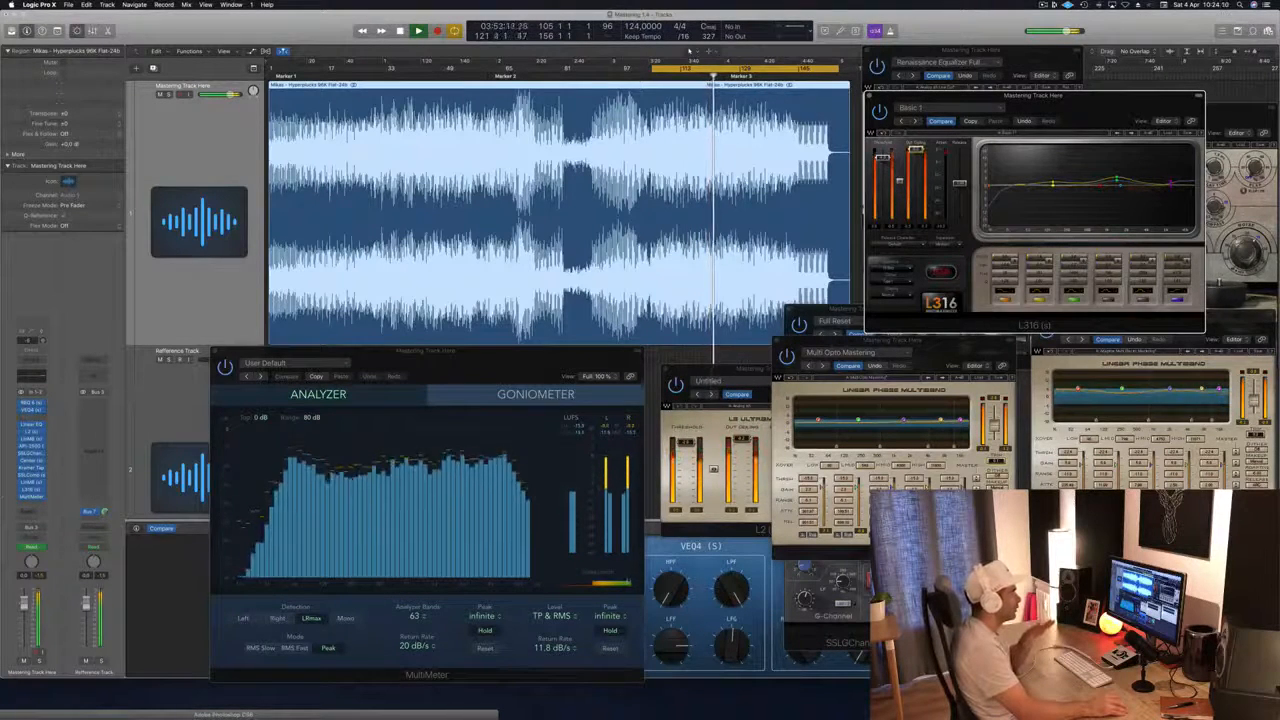
left_click(573, 364)
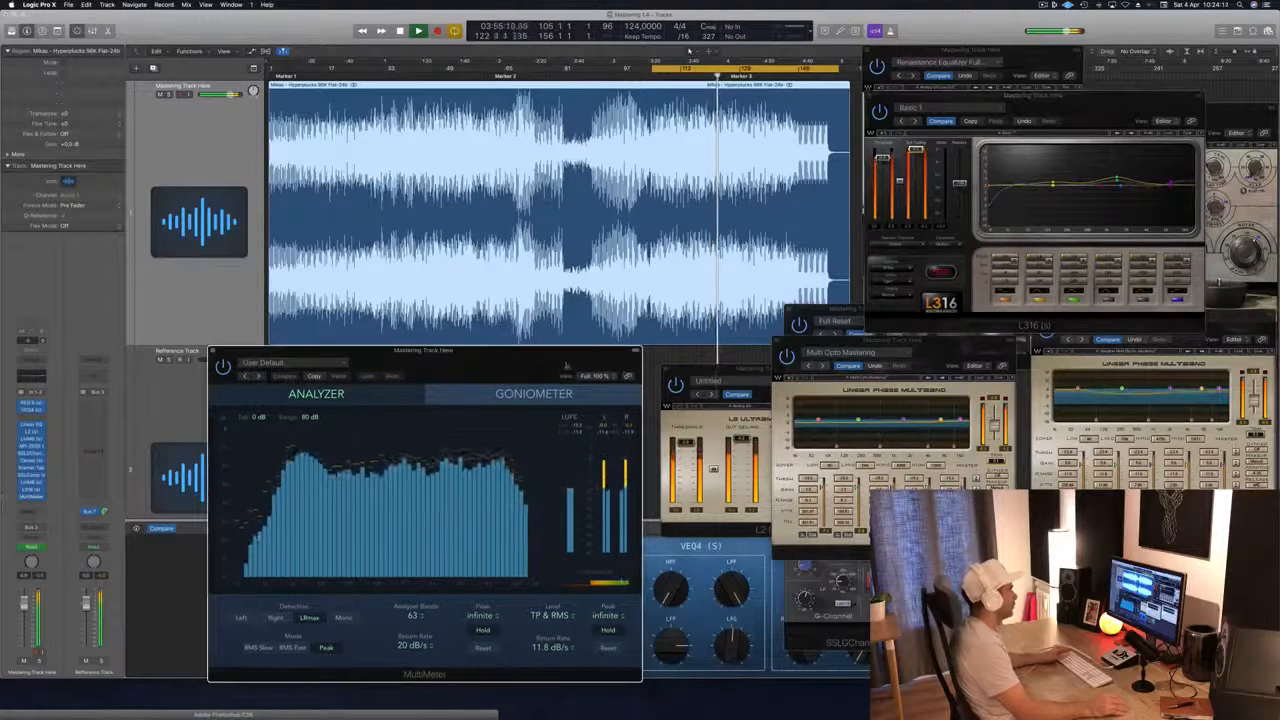
left_click_drag(514, 368, 556, 360)
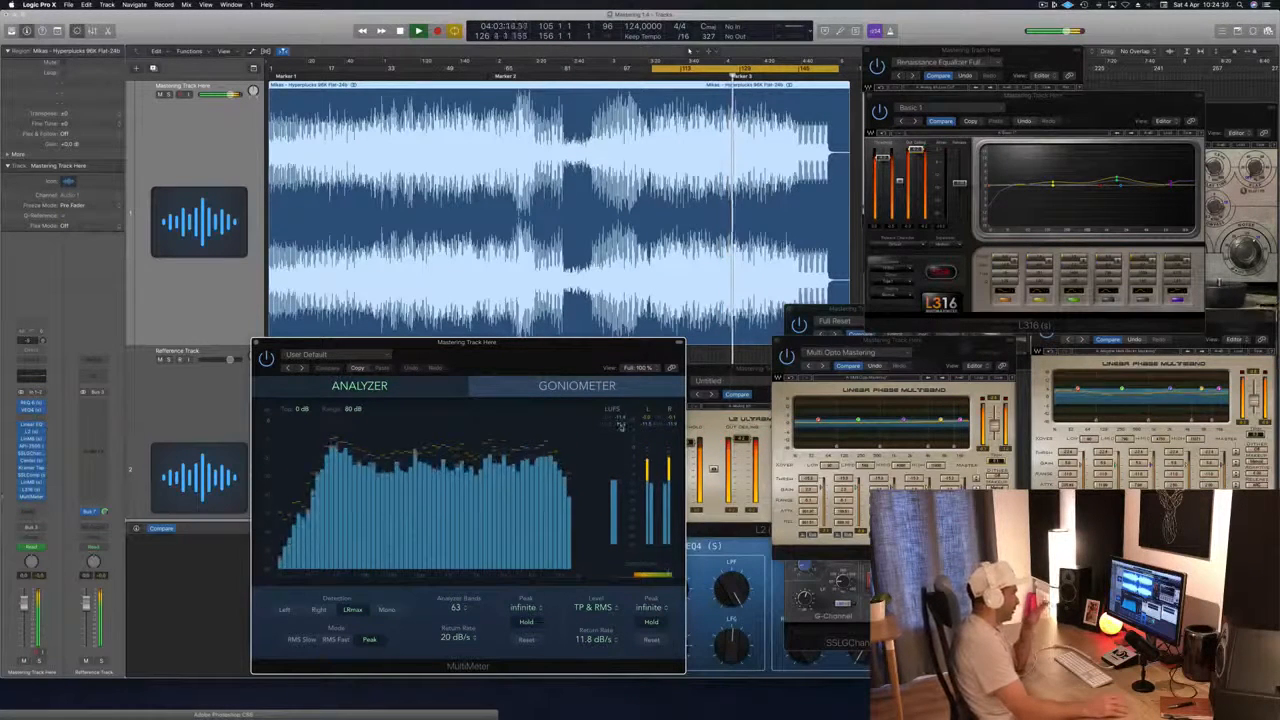
left_click(883, 158)
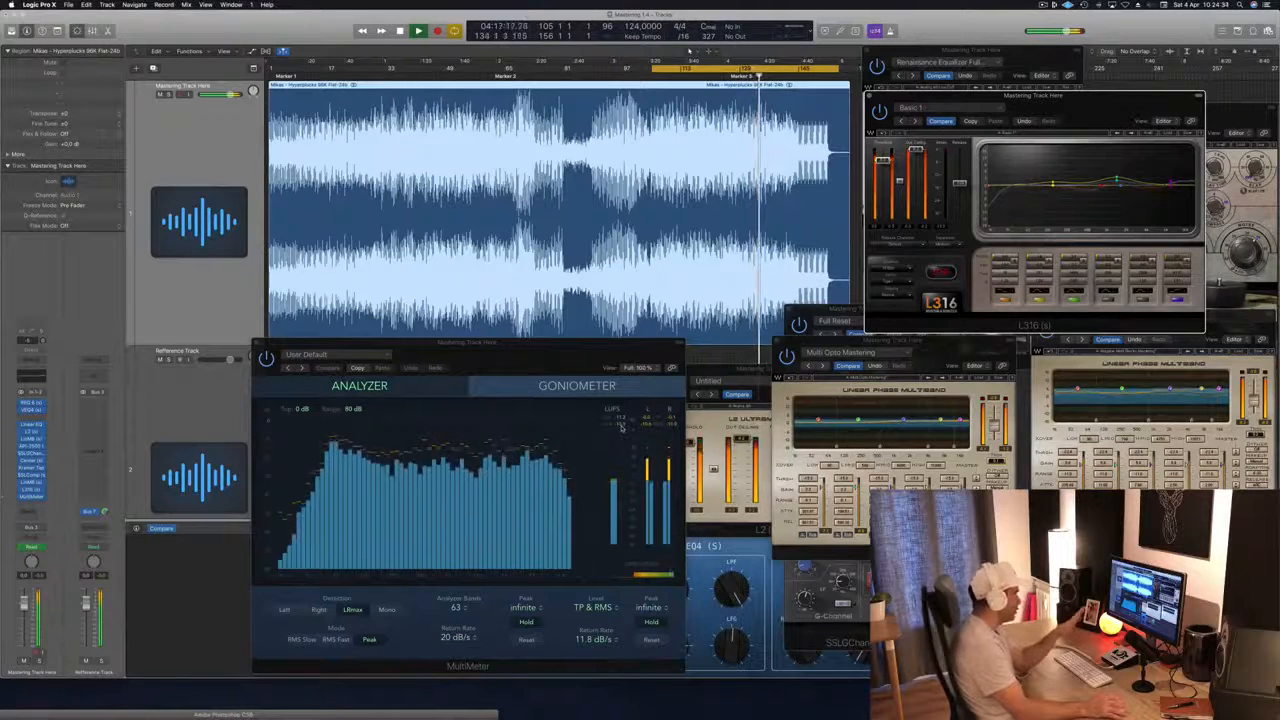
Step: Move the MultiMeter window up over the lower waveform, restart the cycle for a brief level check, and stop playback
left_click_drag(470, 344, 512, 237)
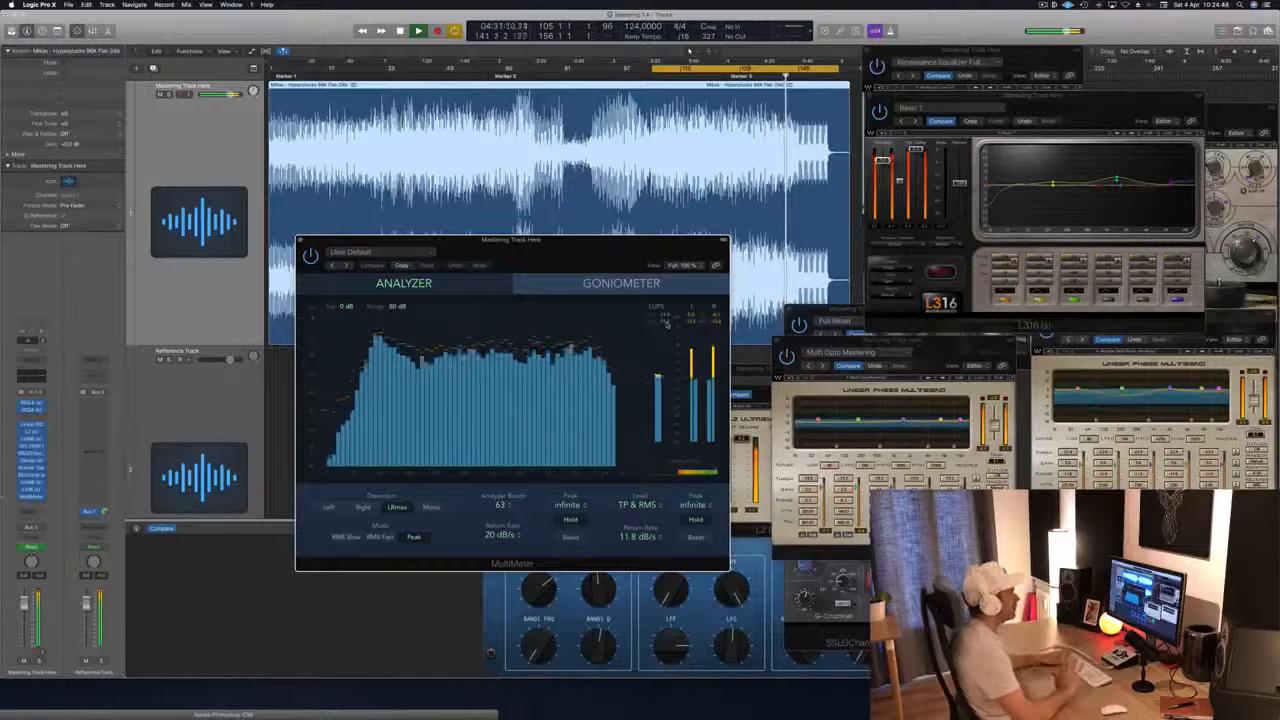
key("space")
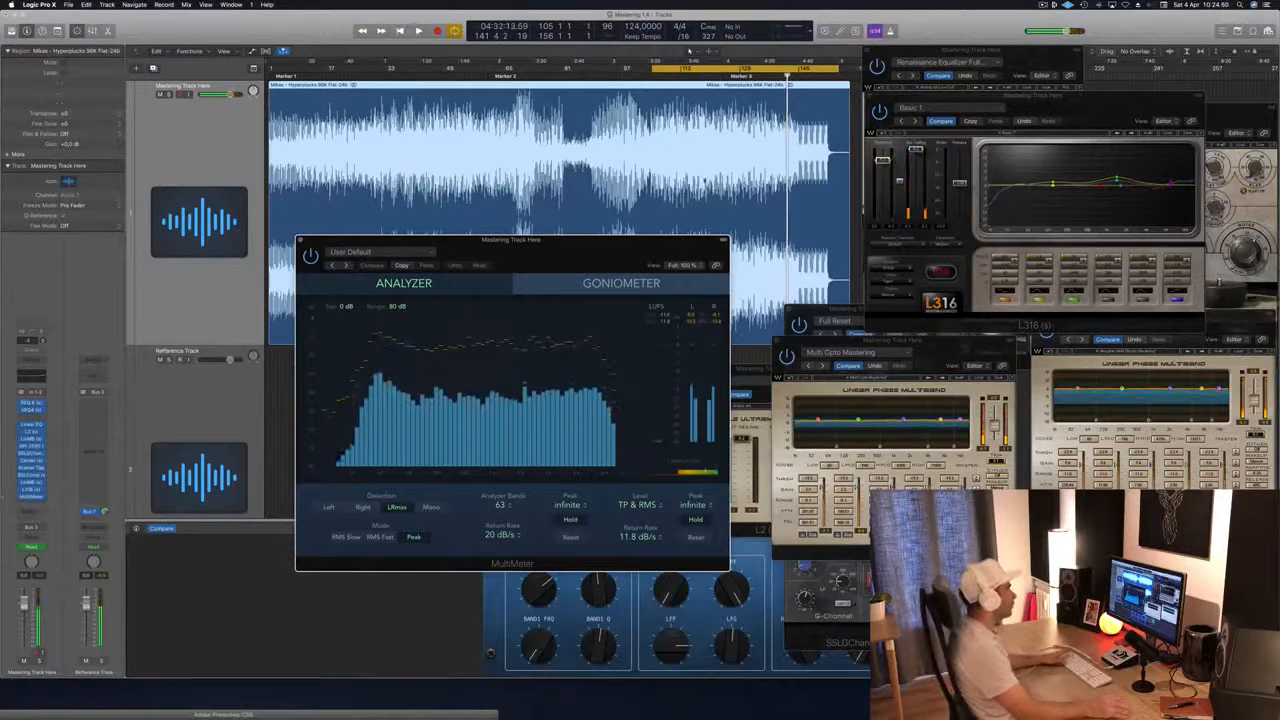
key("space")
left_click_drag(612, 251, 647, 277)
key("space")
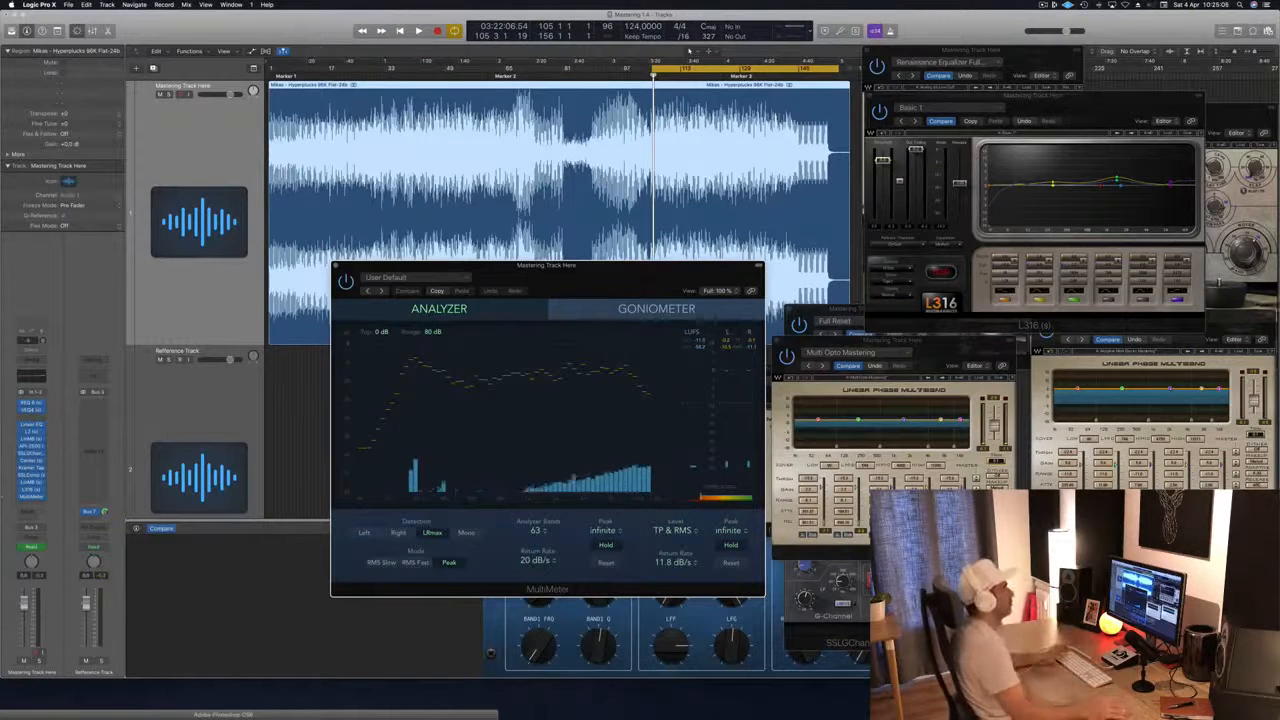
Step: Extend the cycle back to the start of the song and play it from the beginning
left_click(653, 69)
left_click_drag(653, 69, 269, 69)
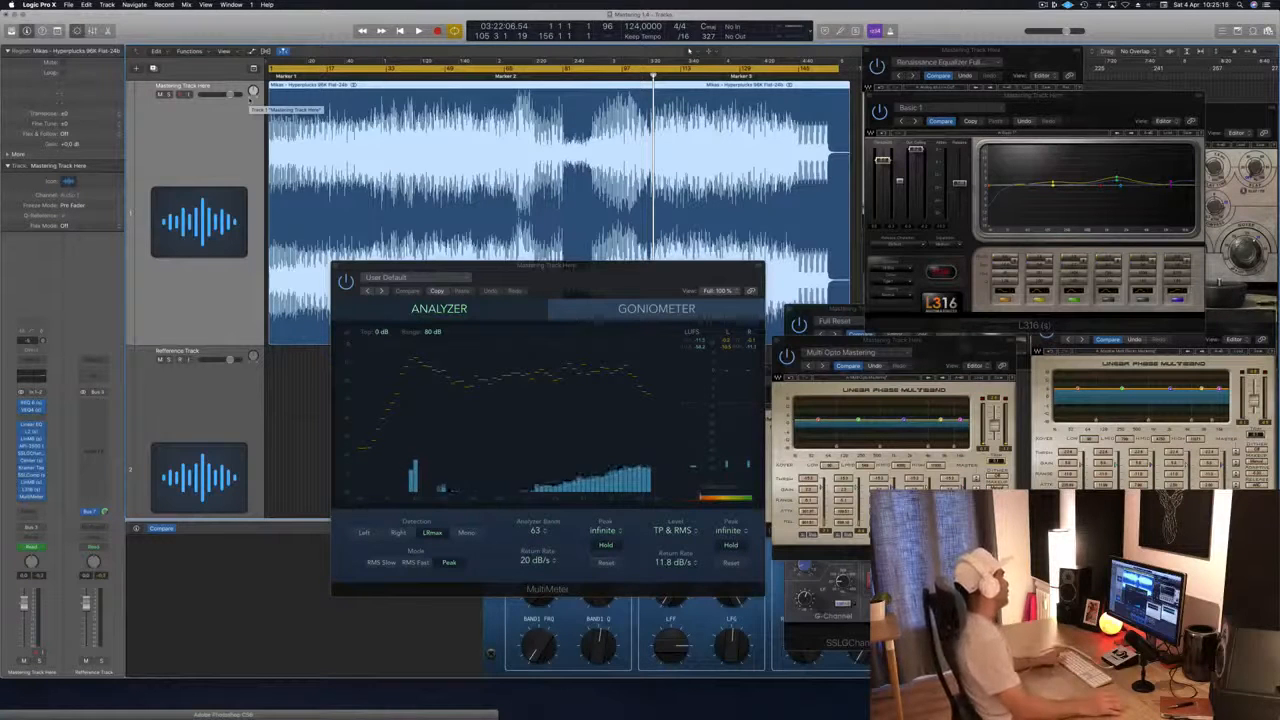
key("space")
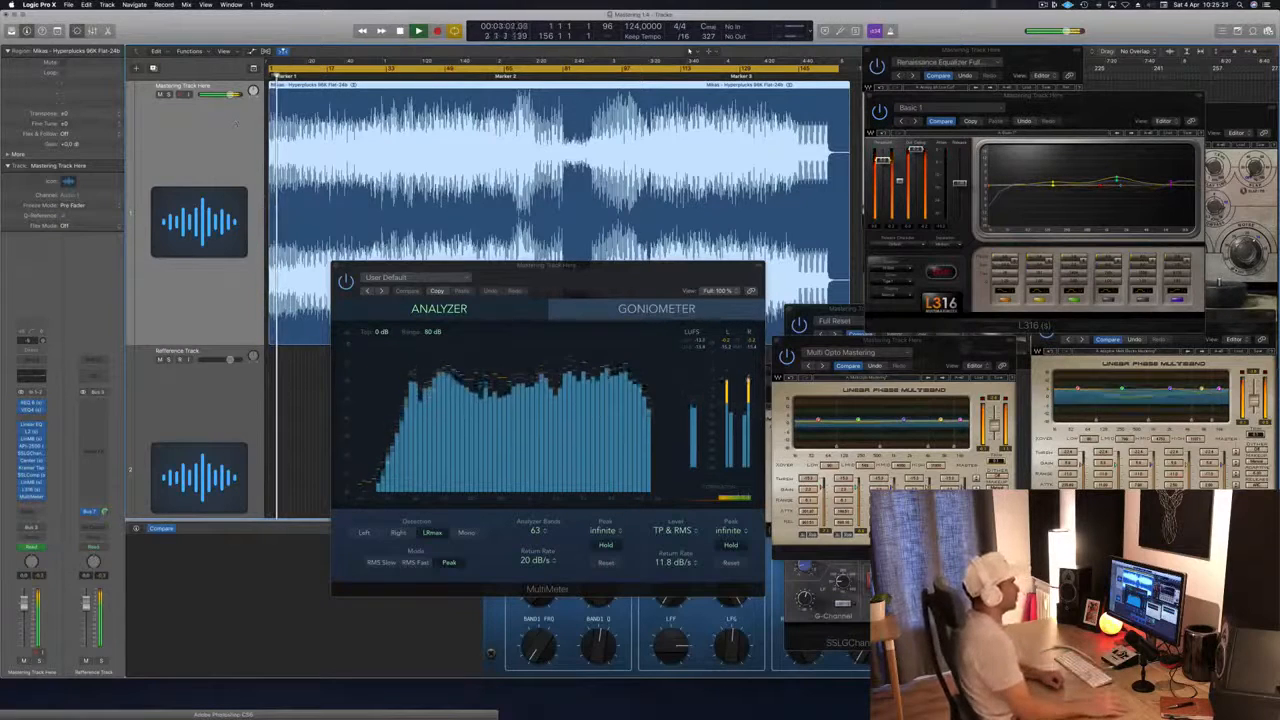
Step: Spread out the L316, MultiMeter, Kramer Tape, VEQ4, both LinMB and SSLGChannel windows so the plugins can be watched during playback
left_click(1085, 104)
left_click_drag(1085, 104, 1173, 409)
left_click_drag(447, 306, 414, 345)
left_click_drag(1158, 125, 647, 371)
left_click_drag(1146, 238, 1162, 38)
left_click_drag(1192, 316, 1196, 168)
left_click_drag(948, 365, 876, 462)
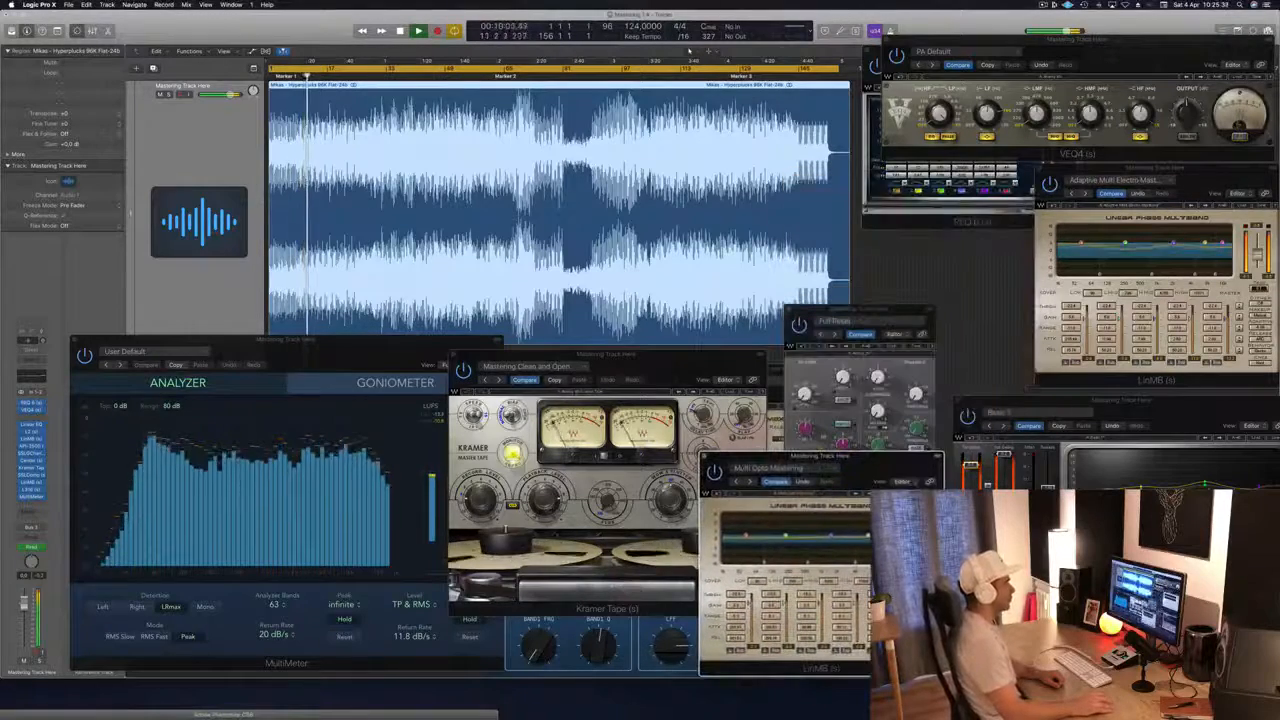
left_click_drag(860, 312, 947, 161)
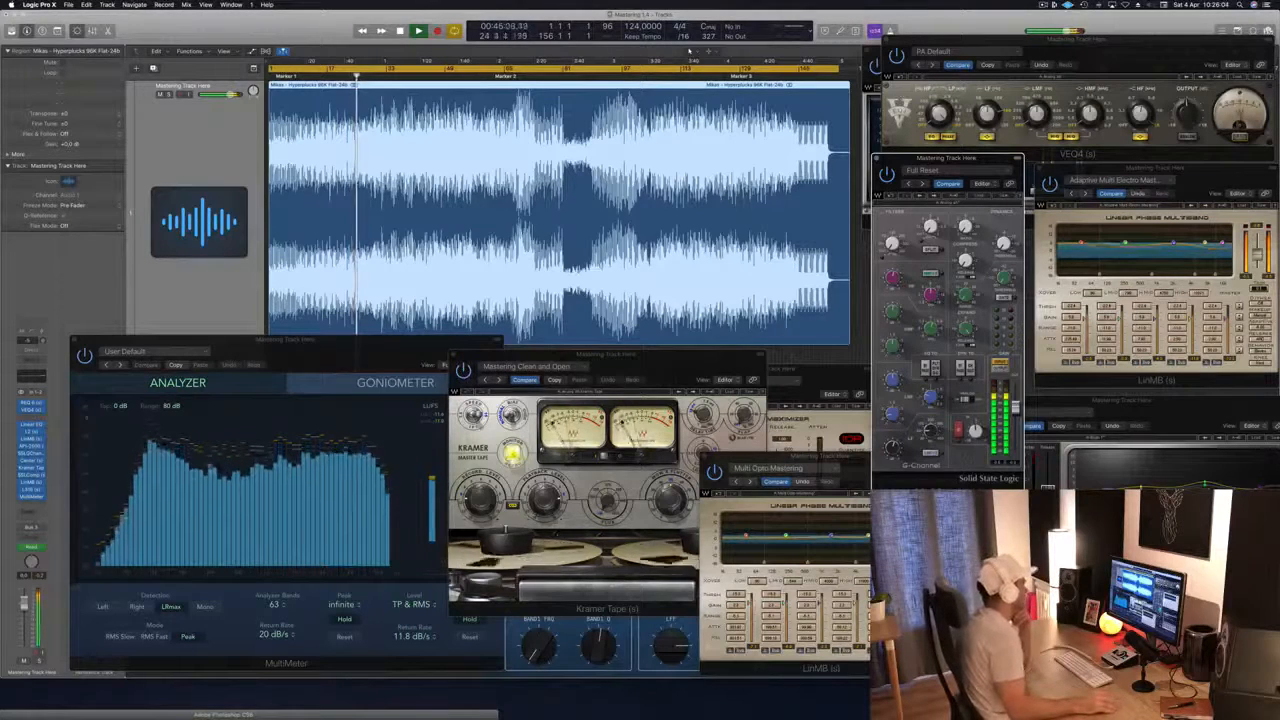
Step: Bring the MultiMeter forward, move the L316 window over the Kramer Tape, and close the L316 window
left_click(350, 343)
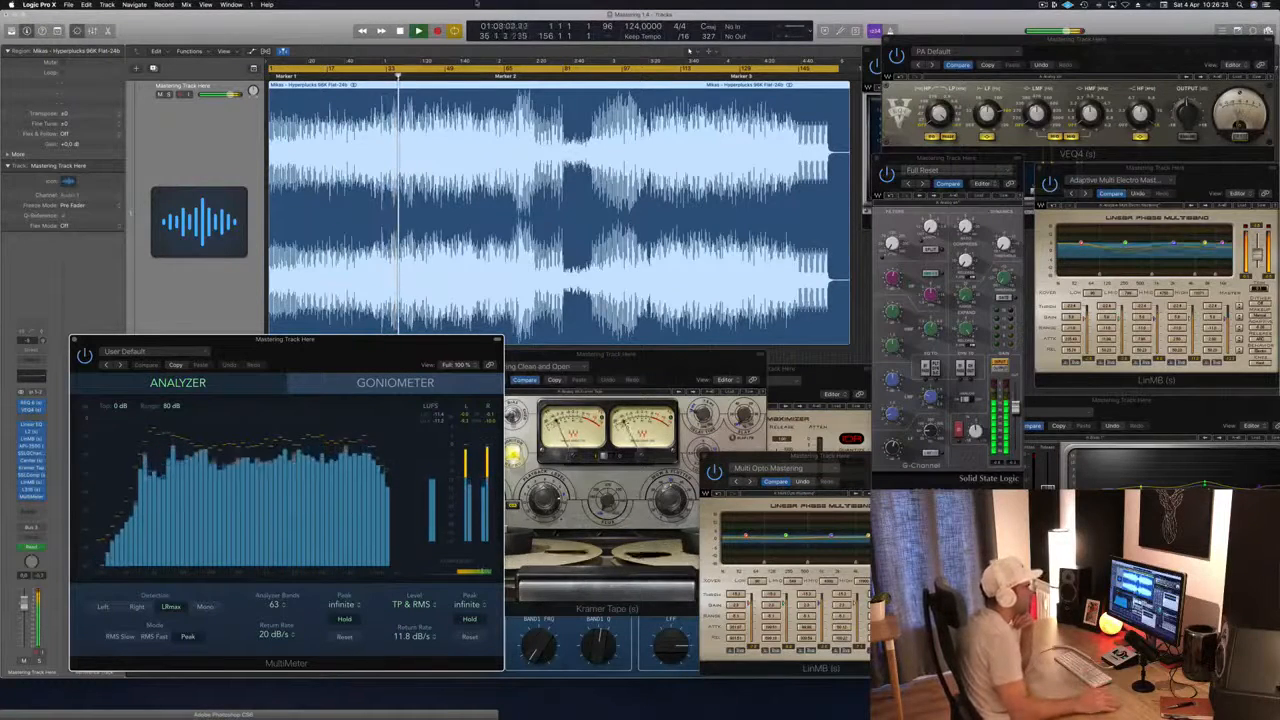
left_click(1164, 426)
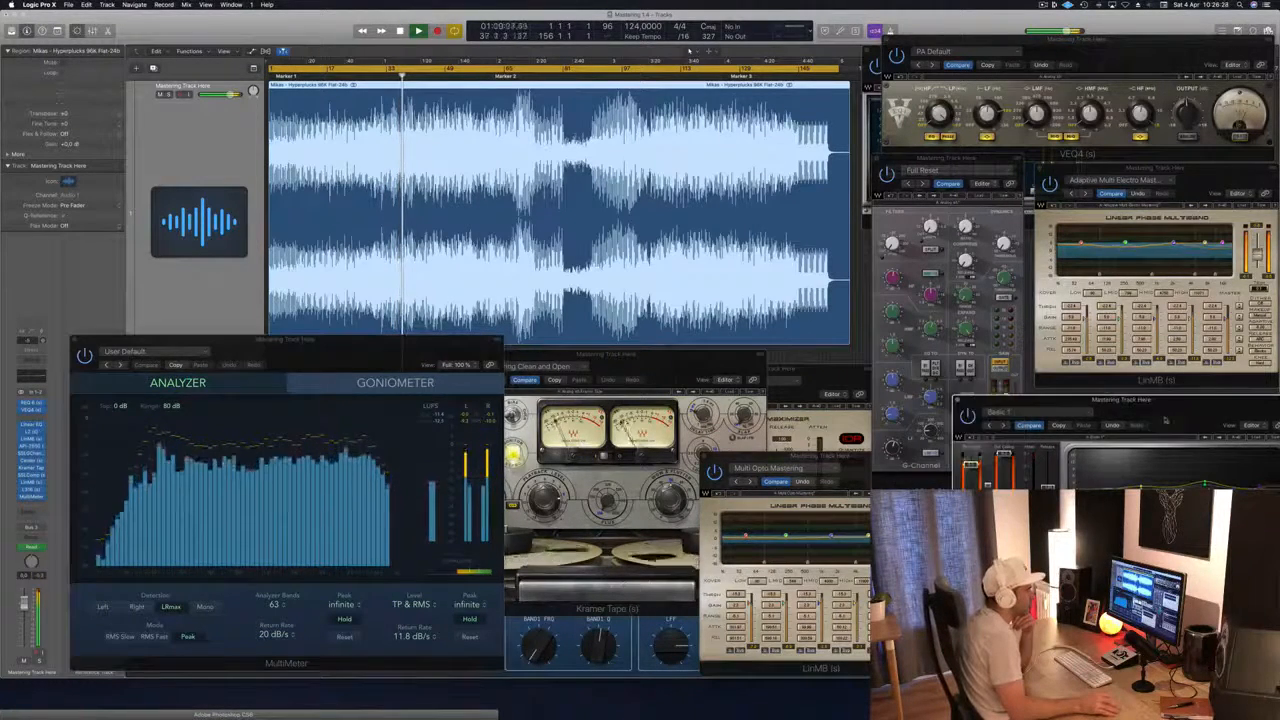
left_click_drag(1190, 404, 826, 390)
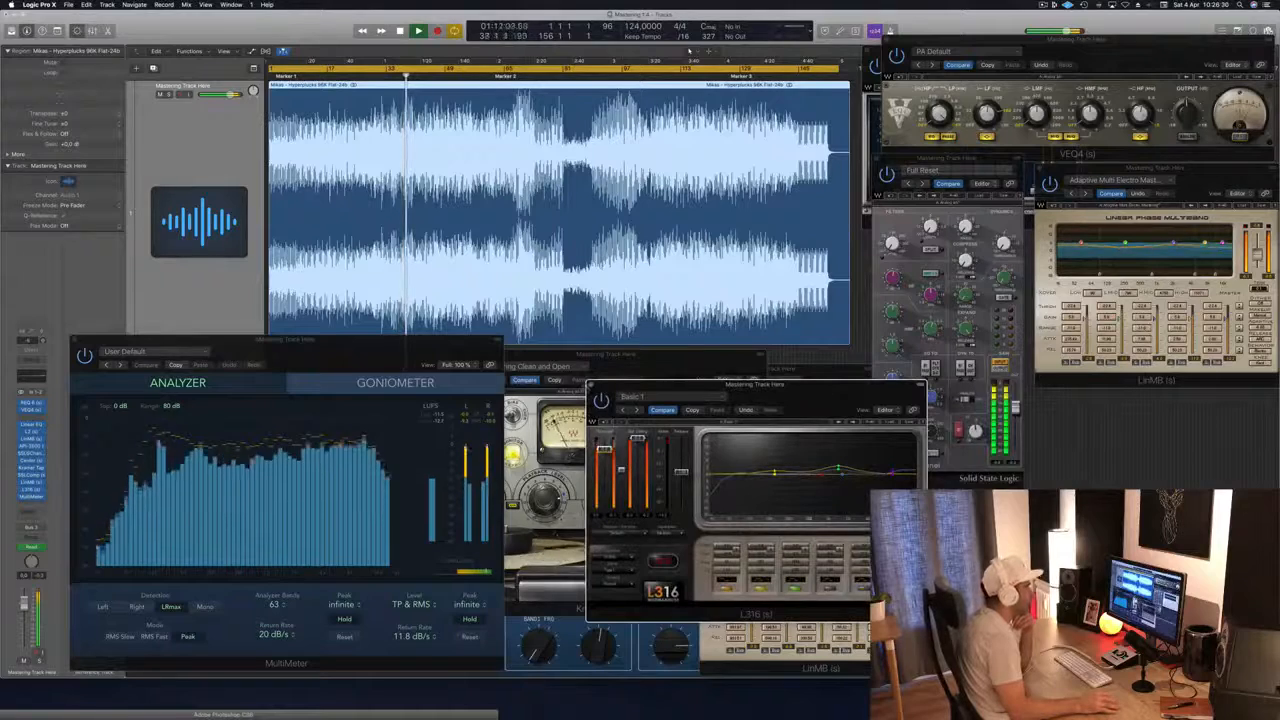
left_click(591, 386)
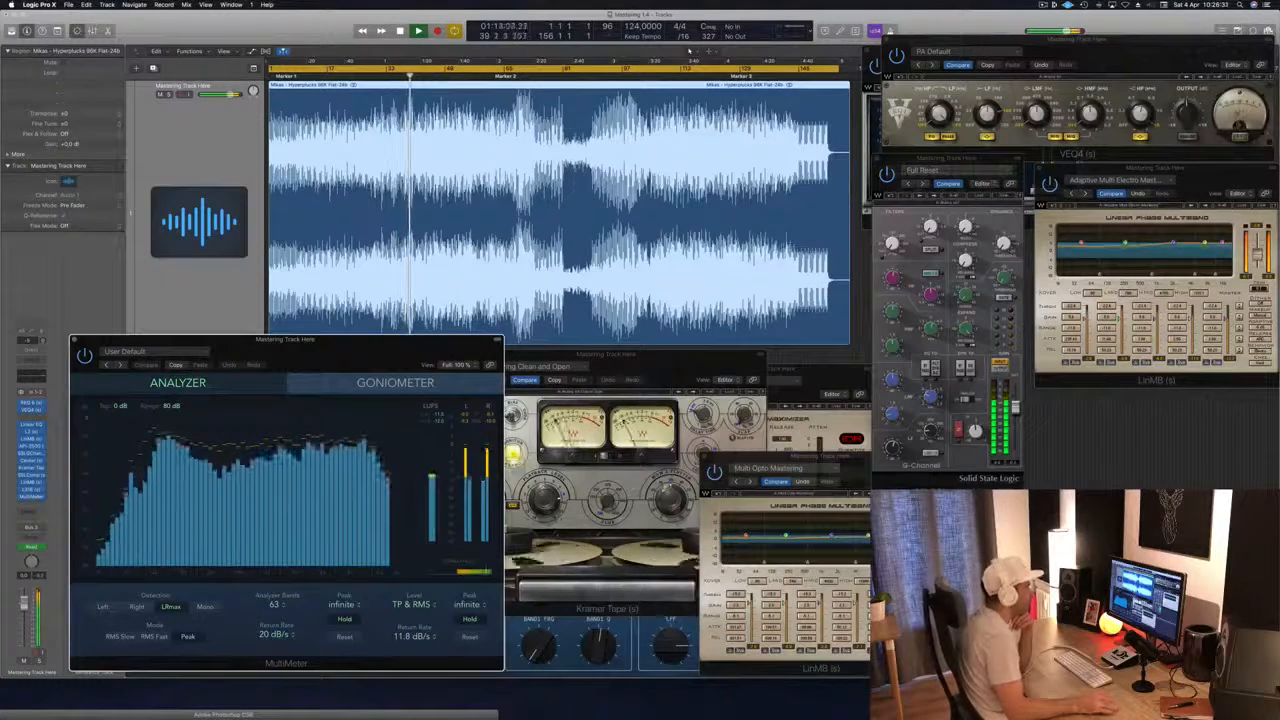
Step: Place the second LinMB window directly below the first LinMB, and close the L2 and Kramer Tape windows
left_click_drag(819, 462, 1154, 402)
left_click(812, 384)
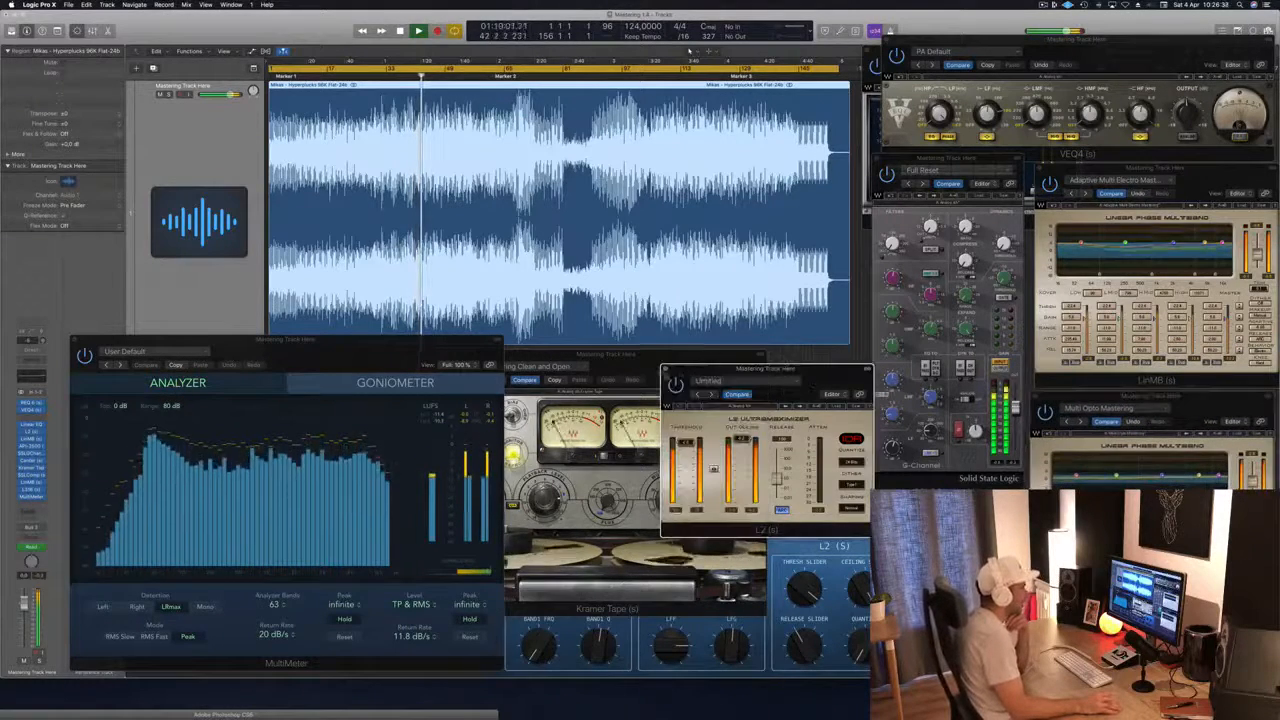
left_click(665, 370)
left_click_drag(667, 366, 750, 354)
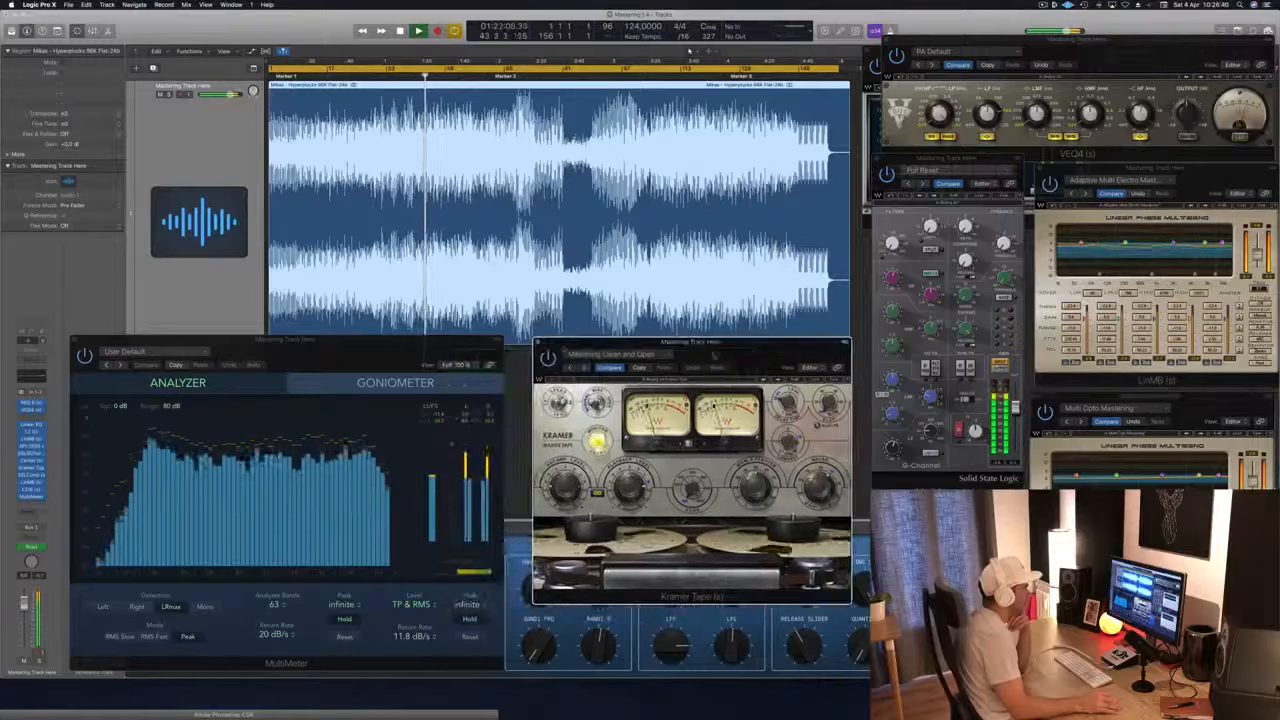
left_click(538, 342)
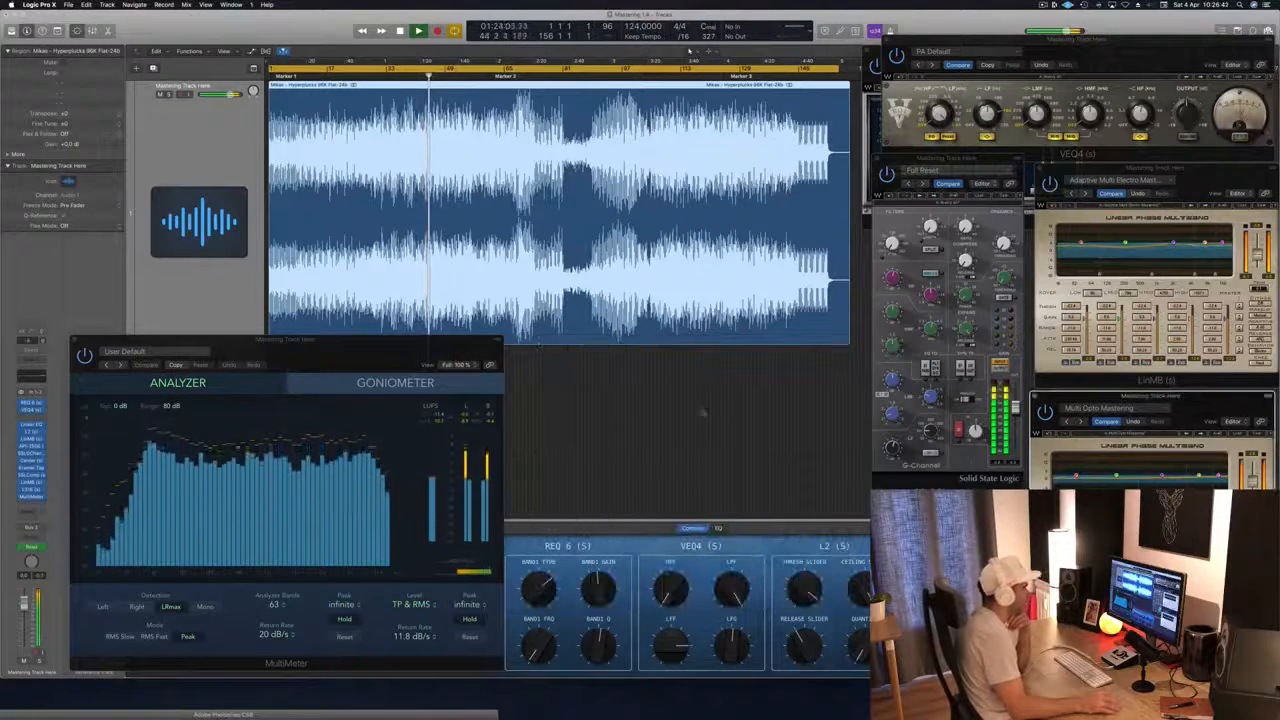
Step: Reposition the MultiMeter window below the waveform, beside the SSLGChannel, while the song plays
left_click_drag(428, 348, 750, 361)
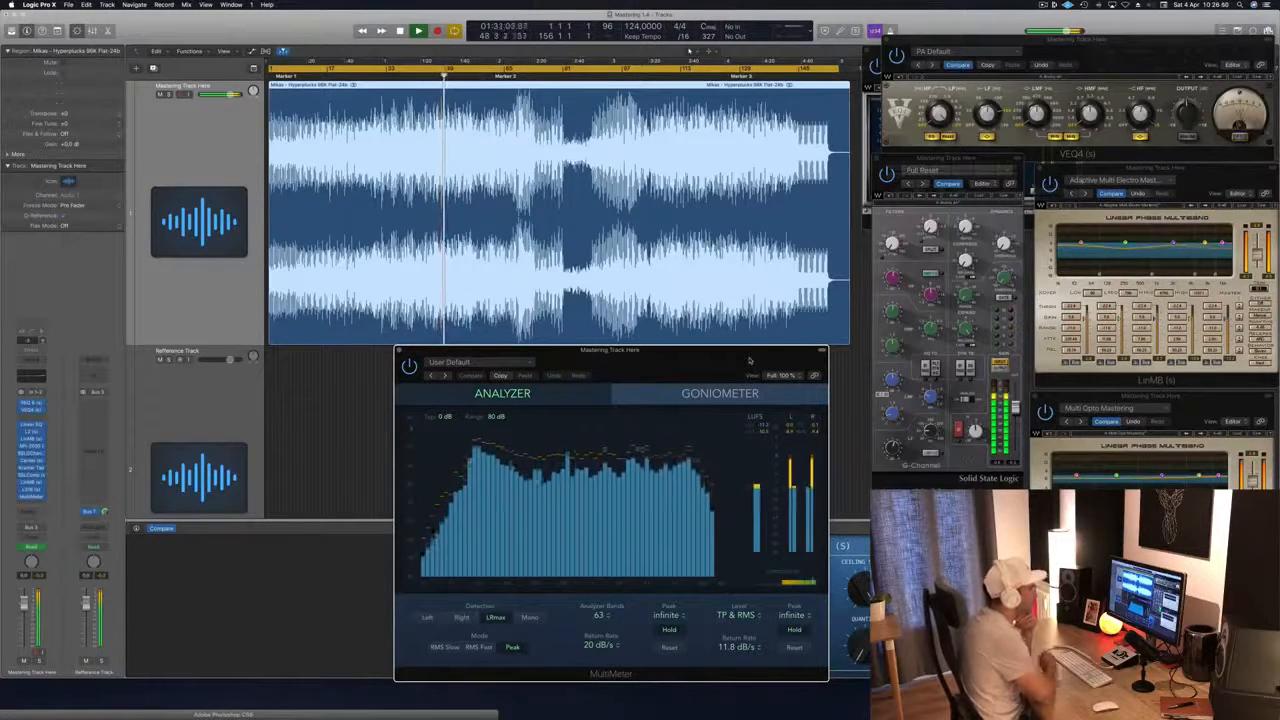
left_click_drag(749, 361, 369, 351)
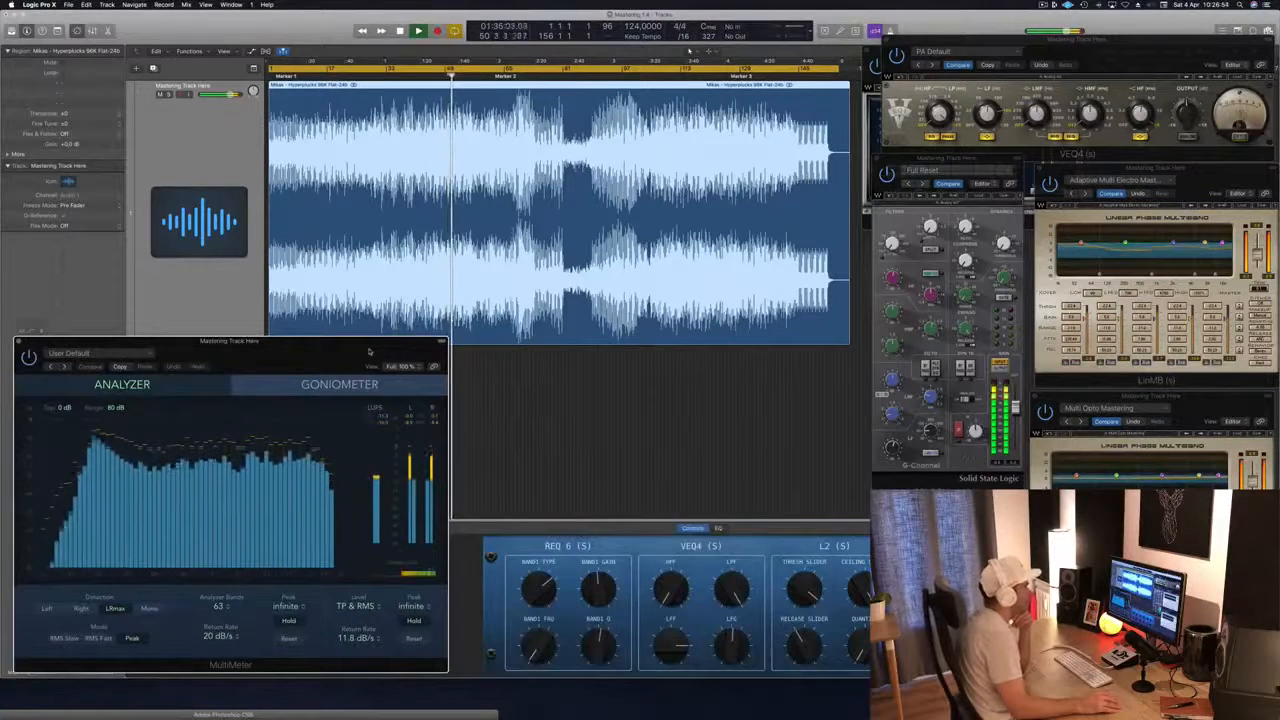
left_click_drag(369, 351, 772, 364)
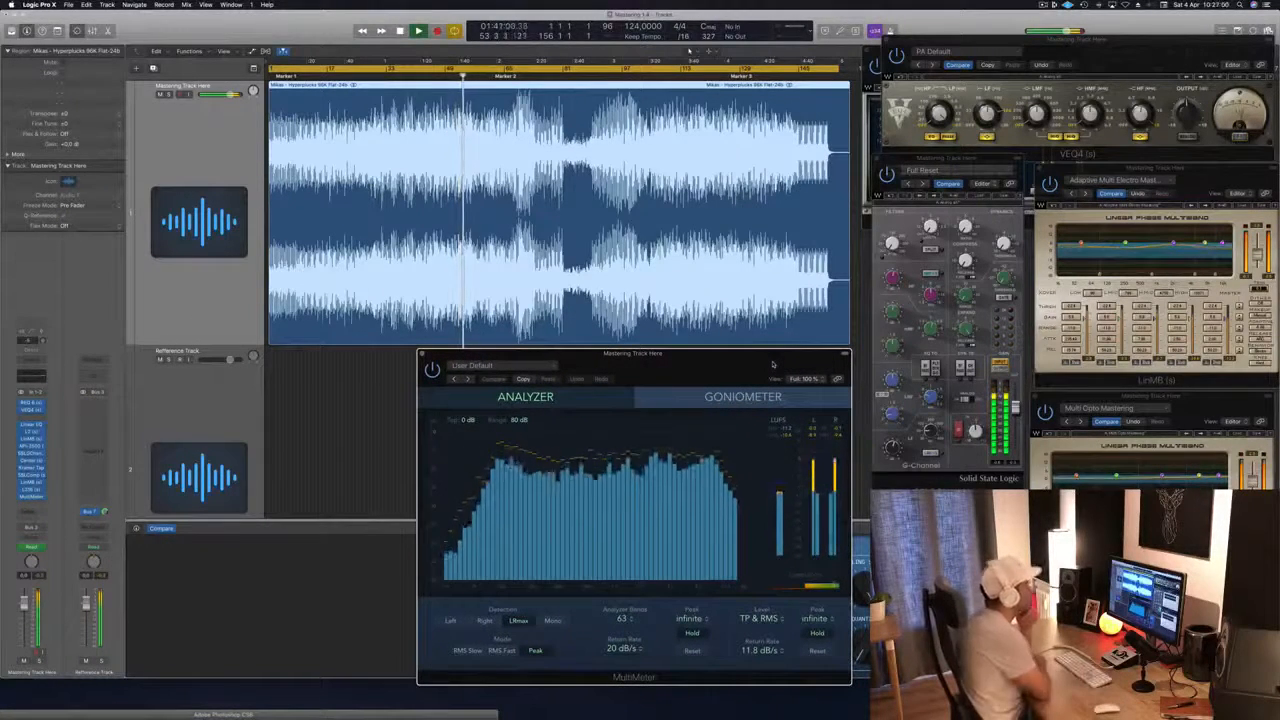